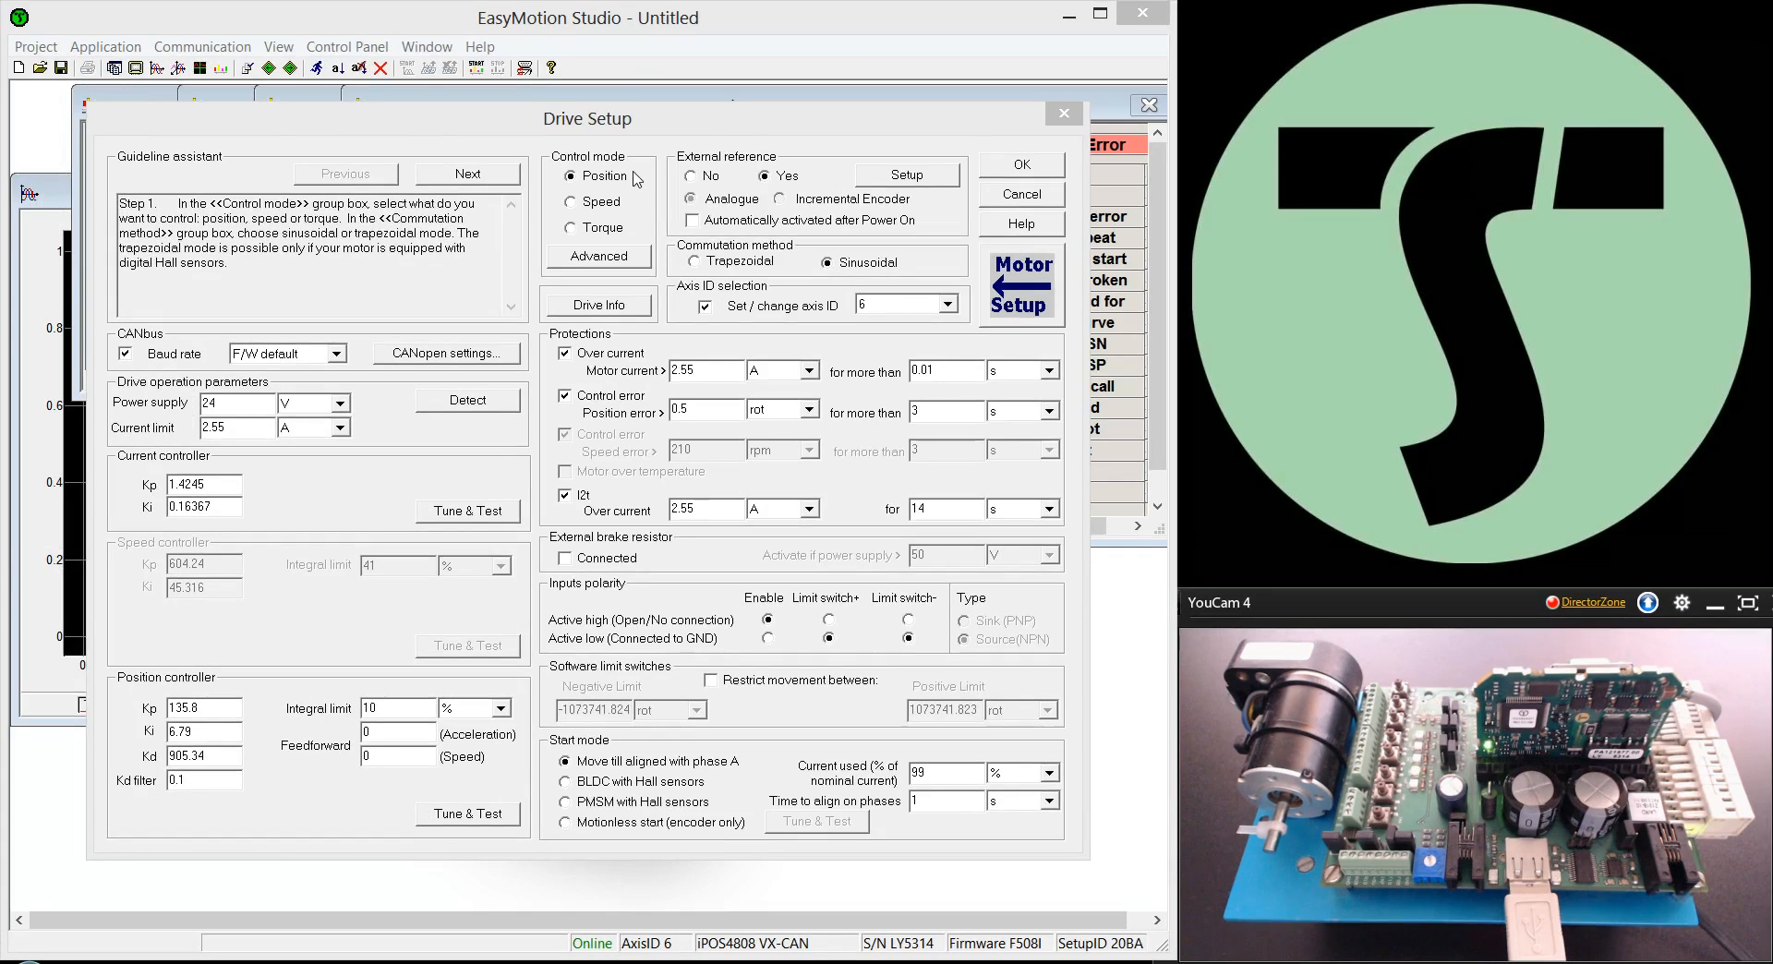
Step: Try the Torque and Speed control modes and restore the Position mode
{"action": "left_click", "coordinate": [574, 229]}
{"action": "left_click", "coordinate": [576, 202]}
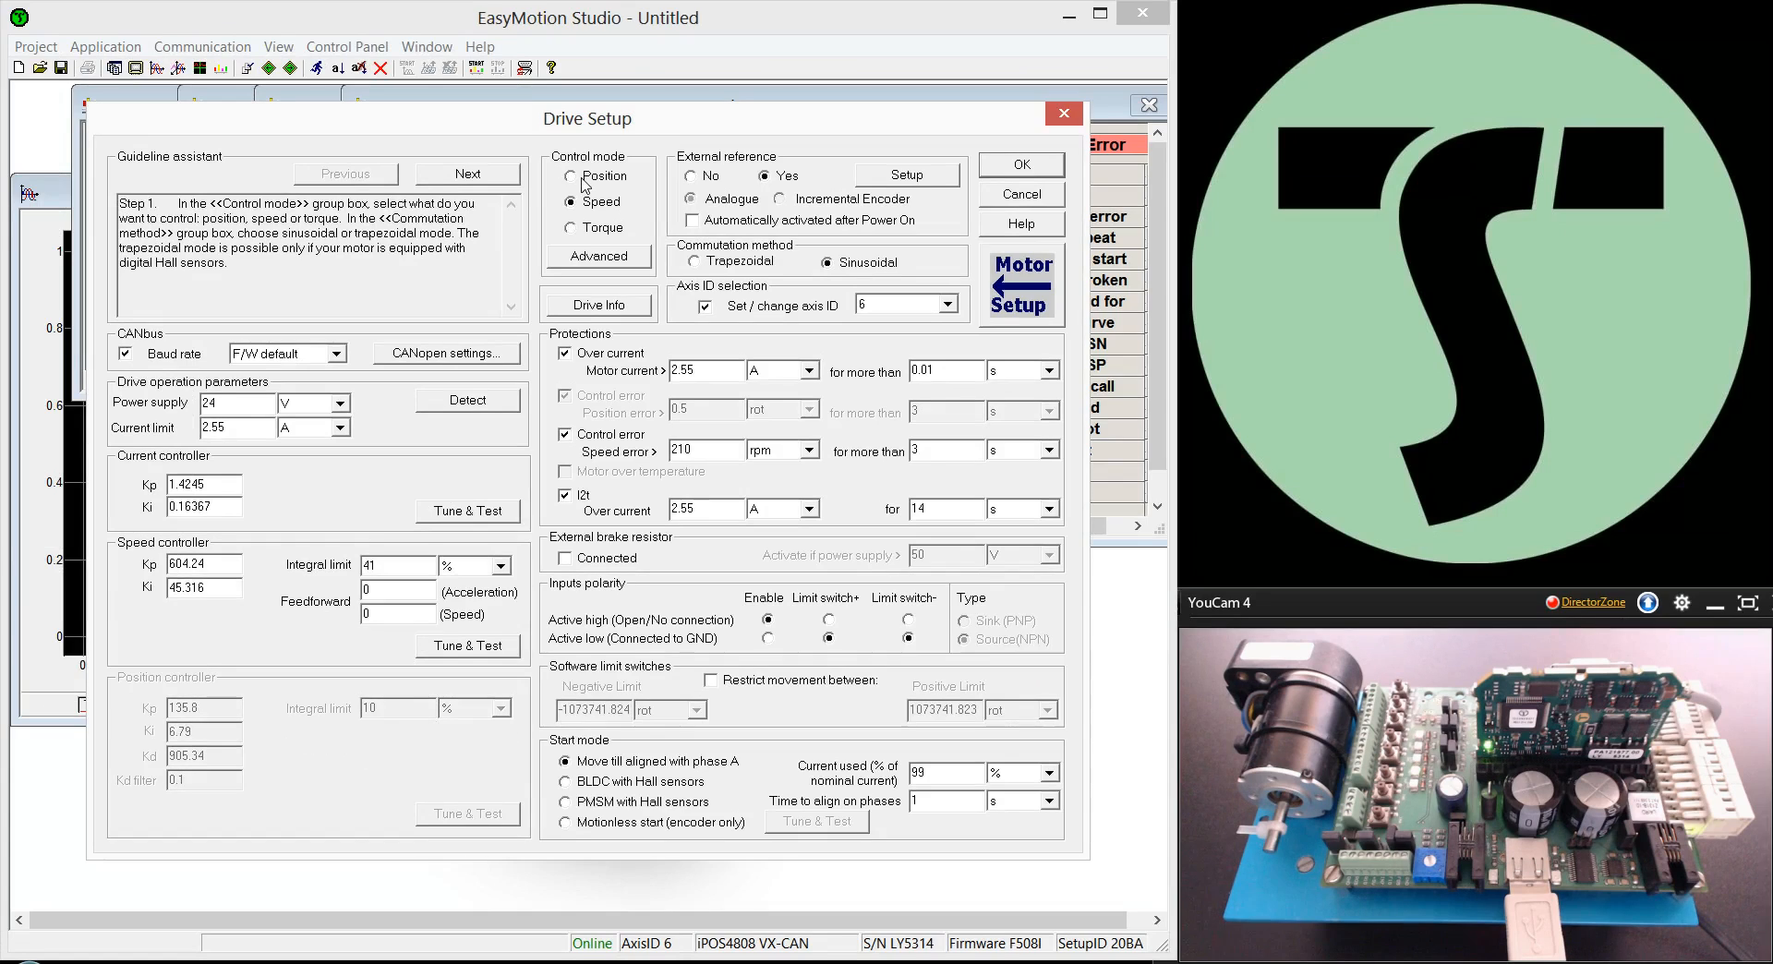
{"action": "left_click", "coordinate": [584, 185]}
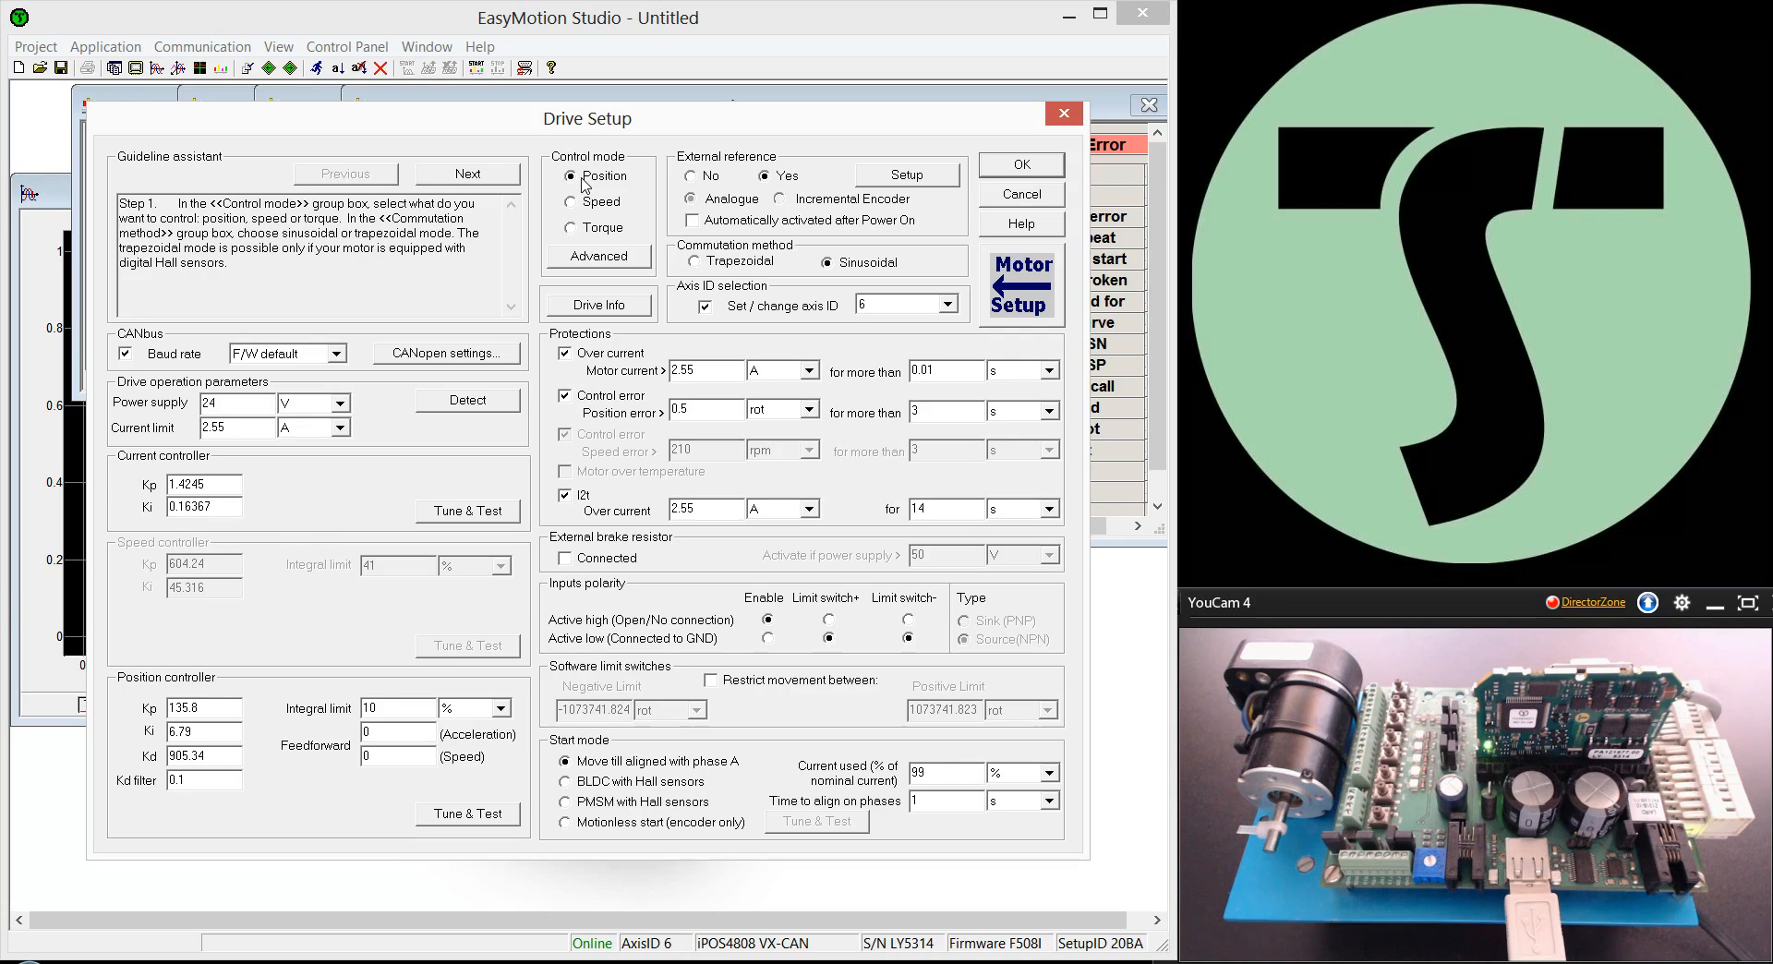
Step: Preview the position, speed and current loop scheme in the advanced settings, and restore the scheme closing only the position and current loops
{"action": "left_click", "coordinate": [589, 257]}
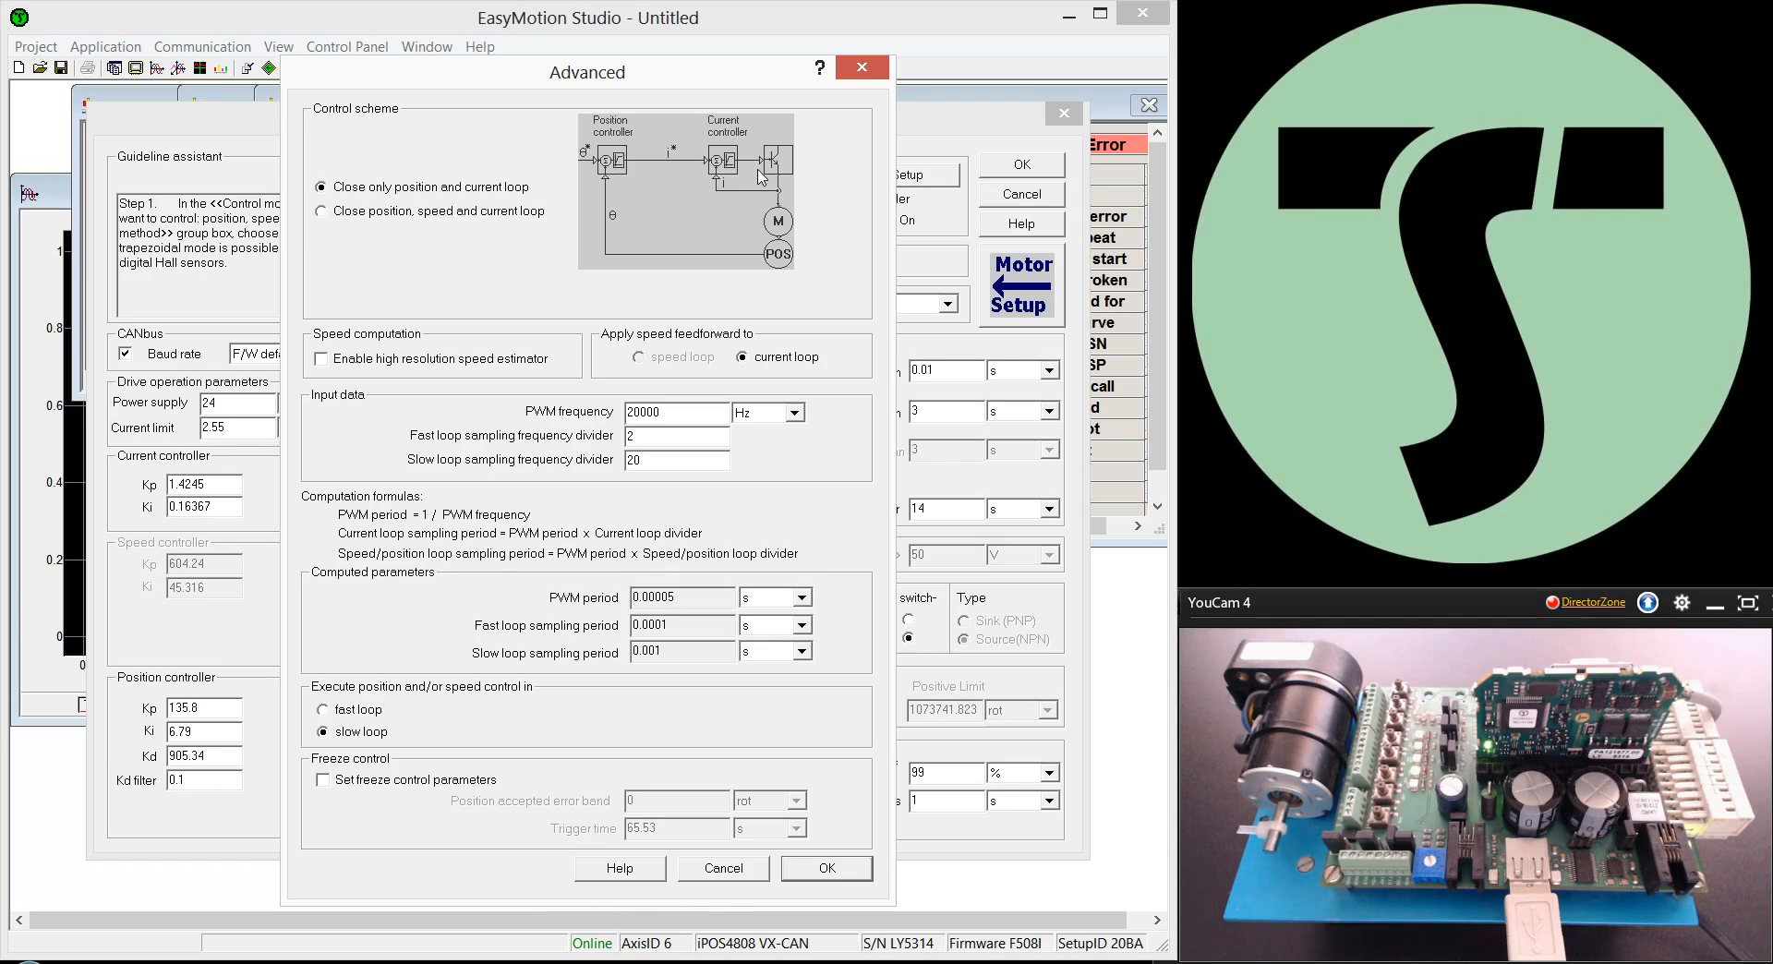
{"action": "left_click", "coordinate": [321, 212]}
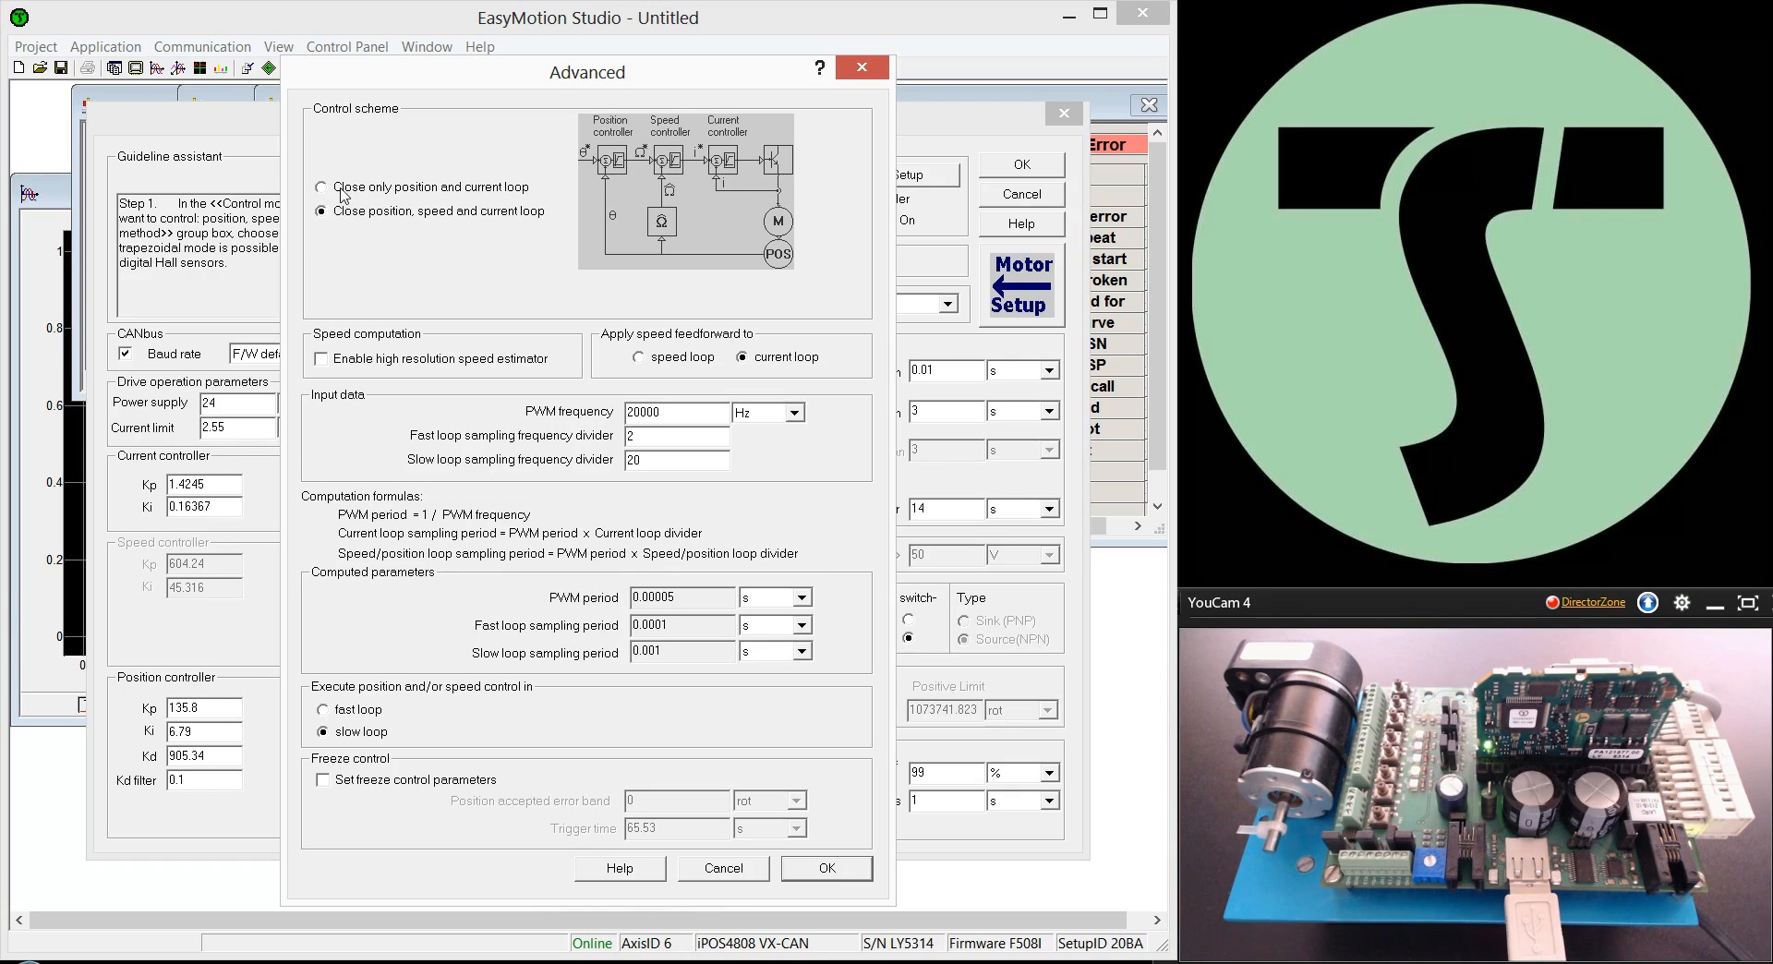
{"action": "left_click", "coordinate": [342, 189]}
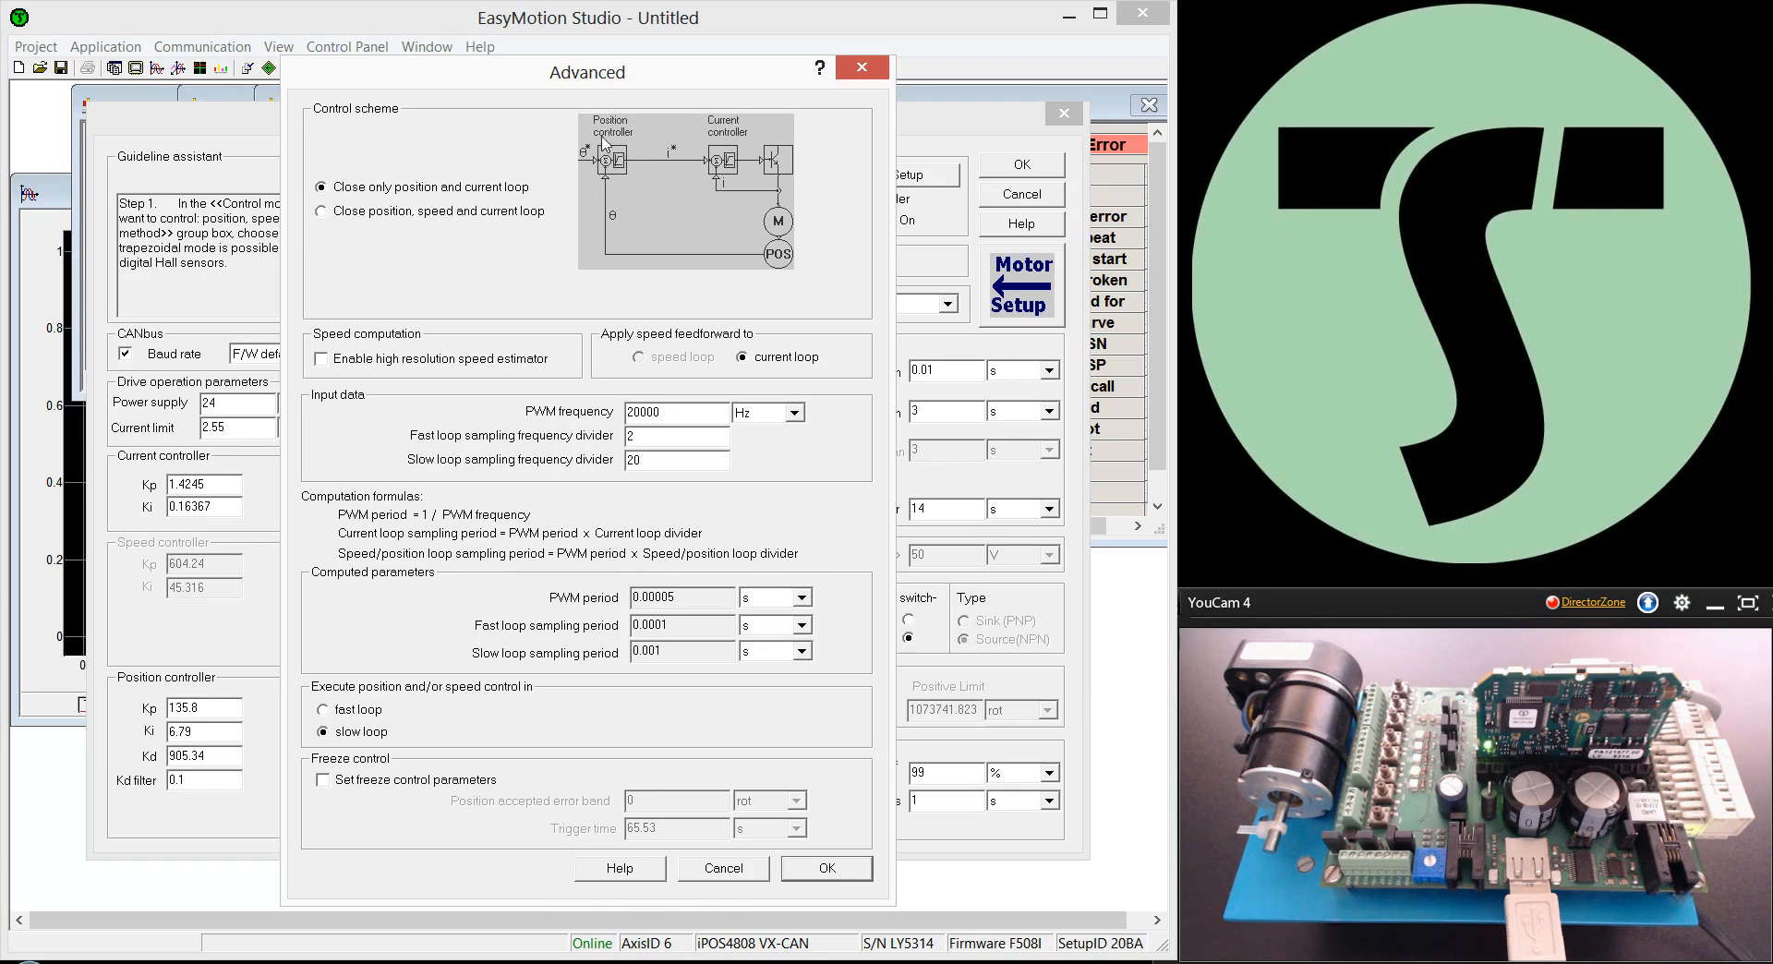
{"action": "left_click", "coordinate": [829, 869]}
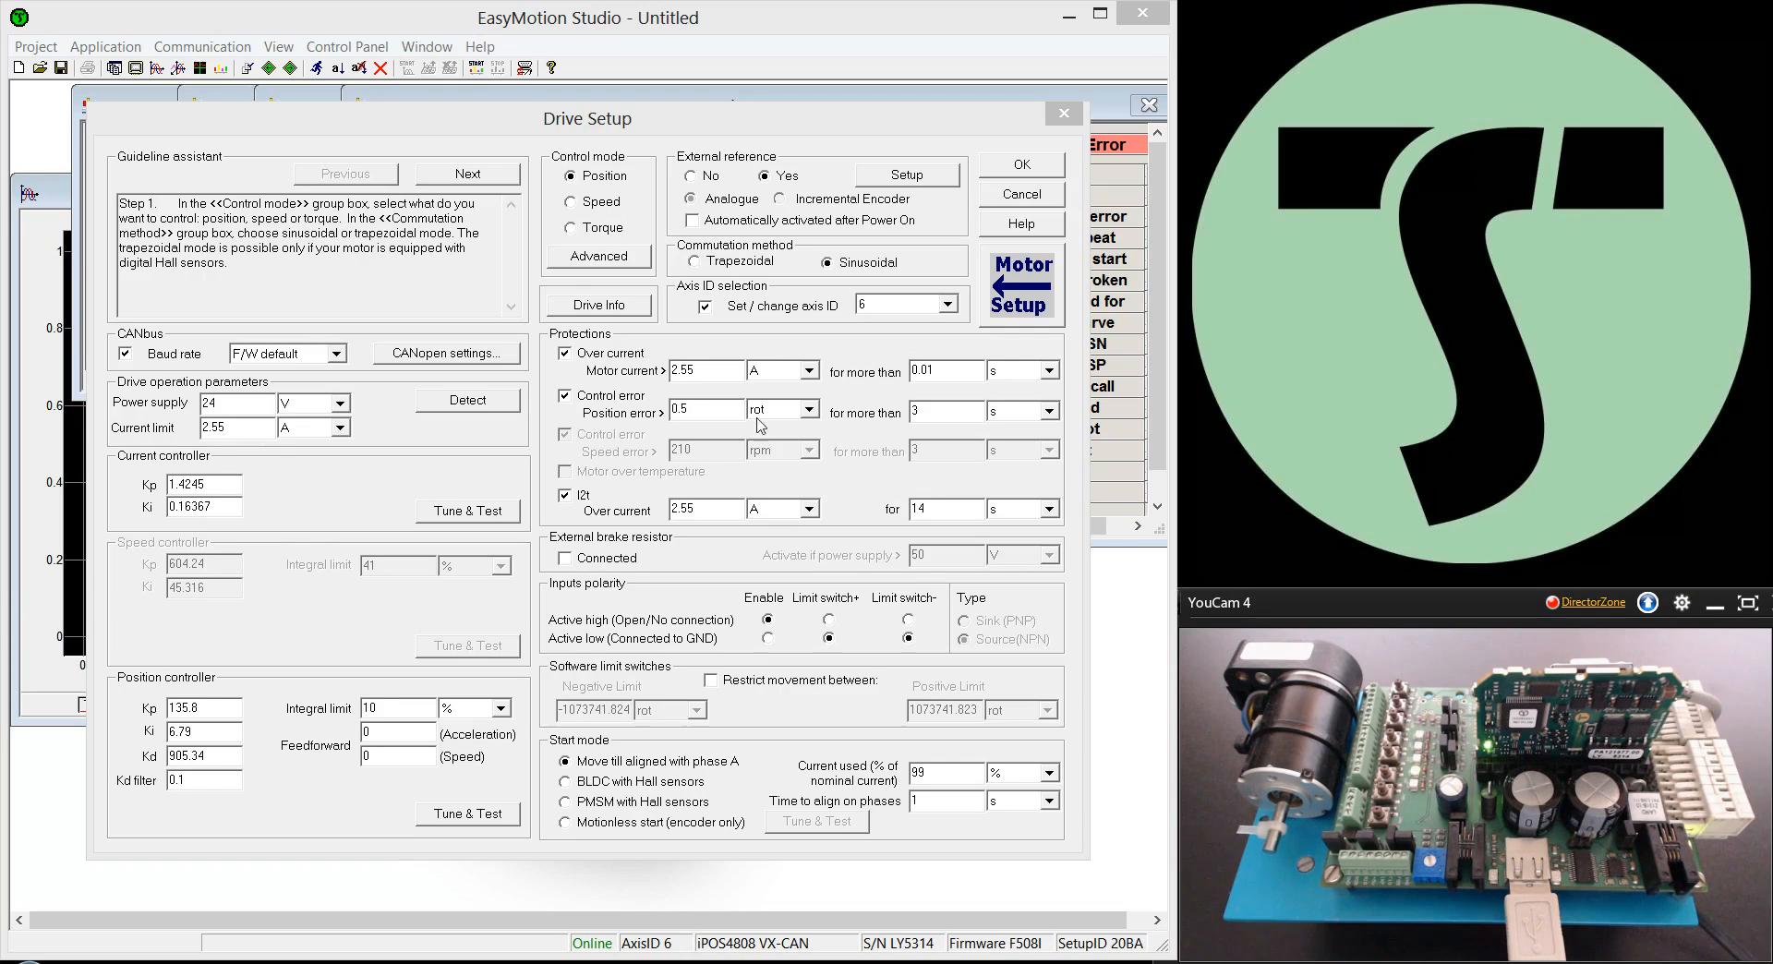
Step: Try the Trapezoidal commutation method and restore Sinusoidal
{"action": "left_click", "coordinate": [695, 262]}
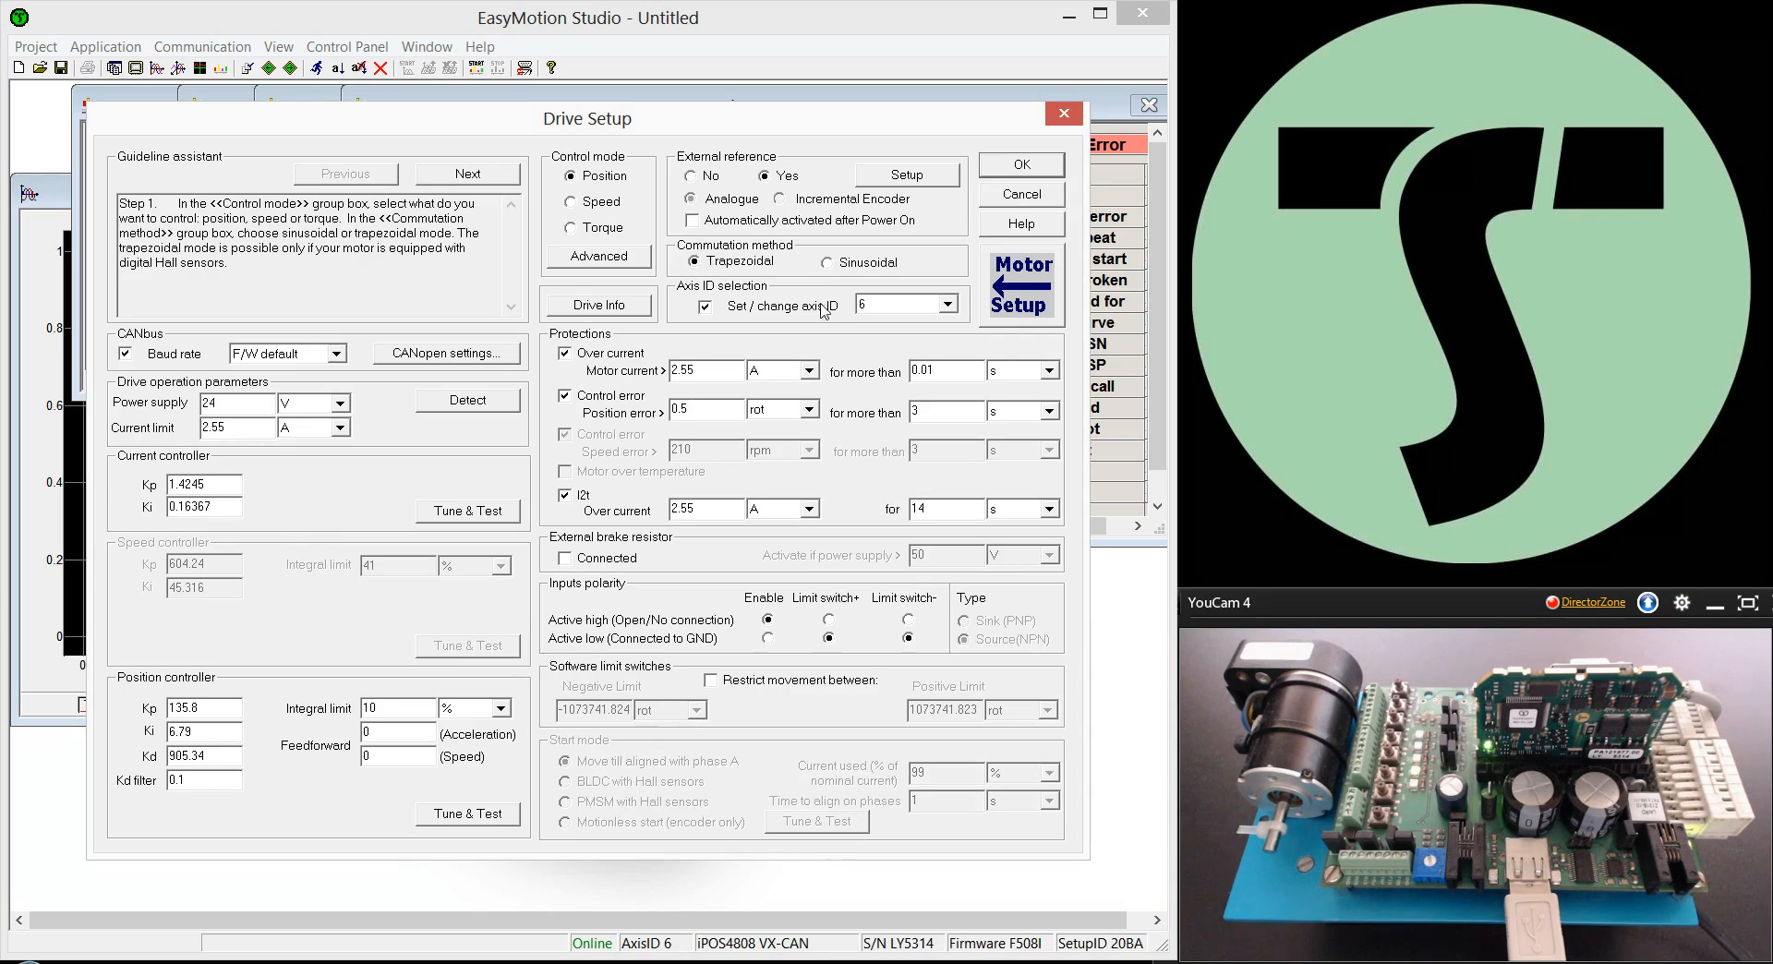
{"action": "left_click", "coordinate": [826, 263]}
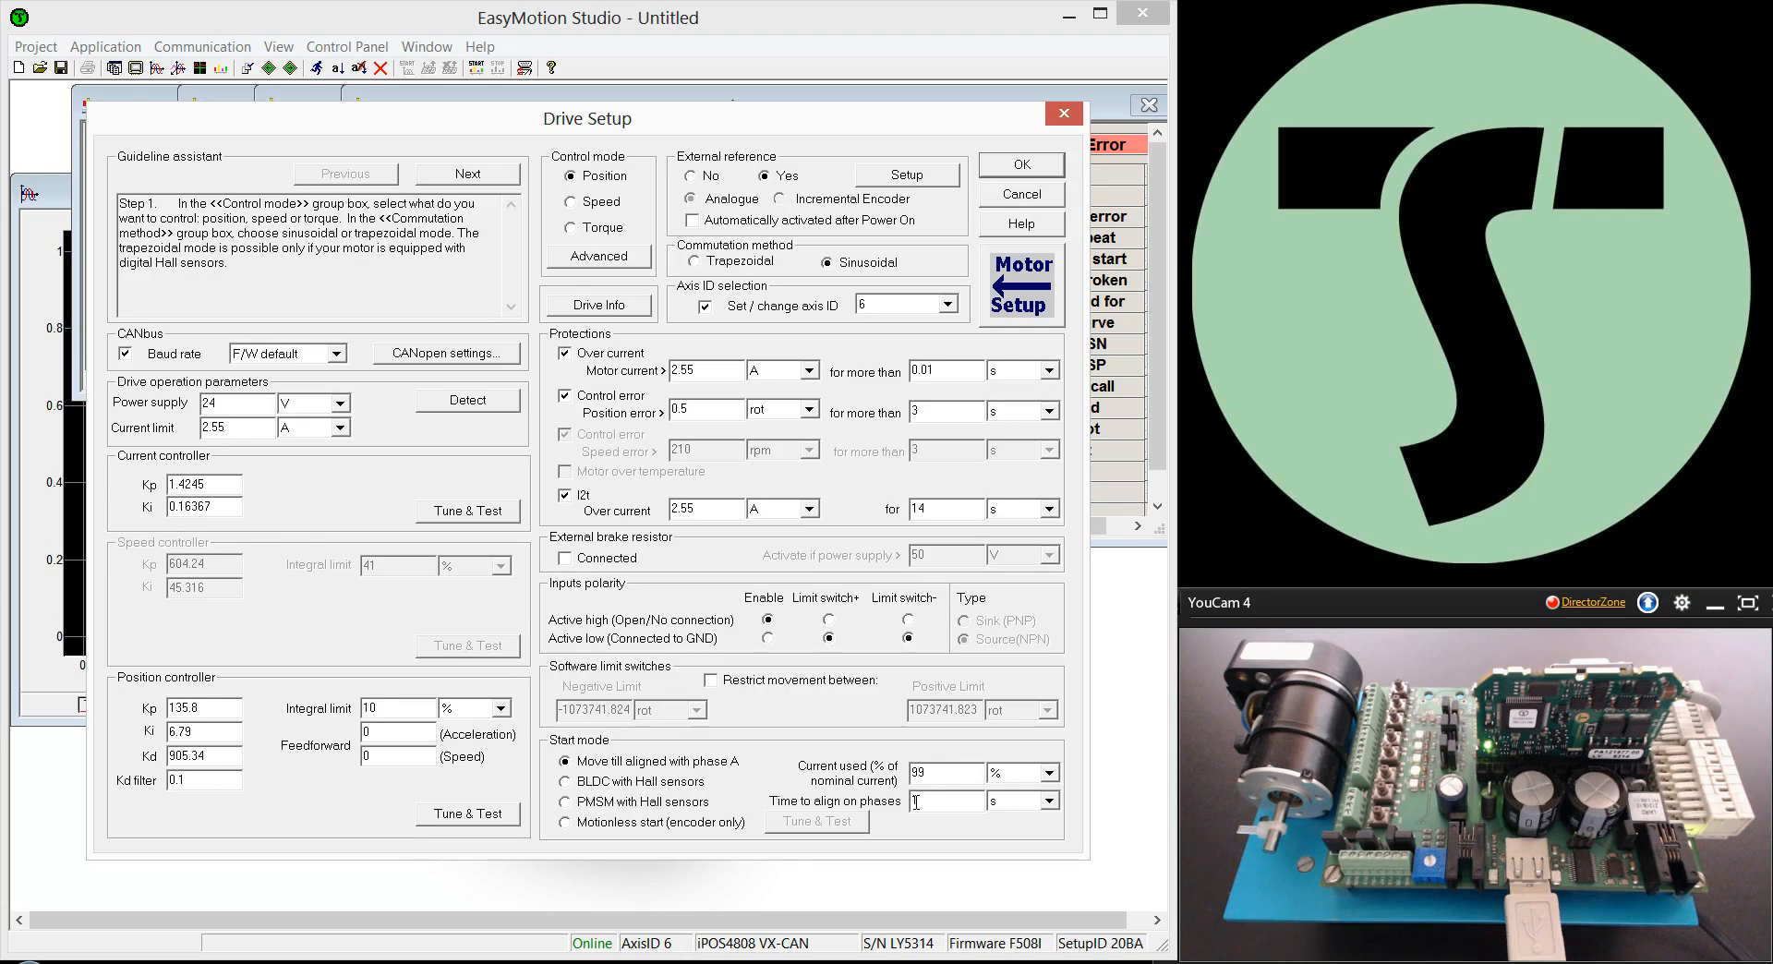
Step: Try the Hall sensor and motionless start modes, and view the motionless start tuning test without applying it
{"action": "left_click", "coordinate": [571, 785]}
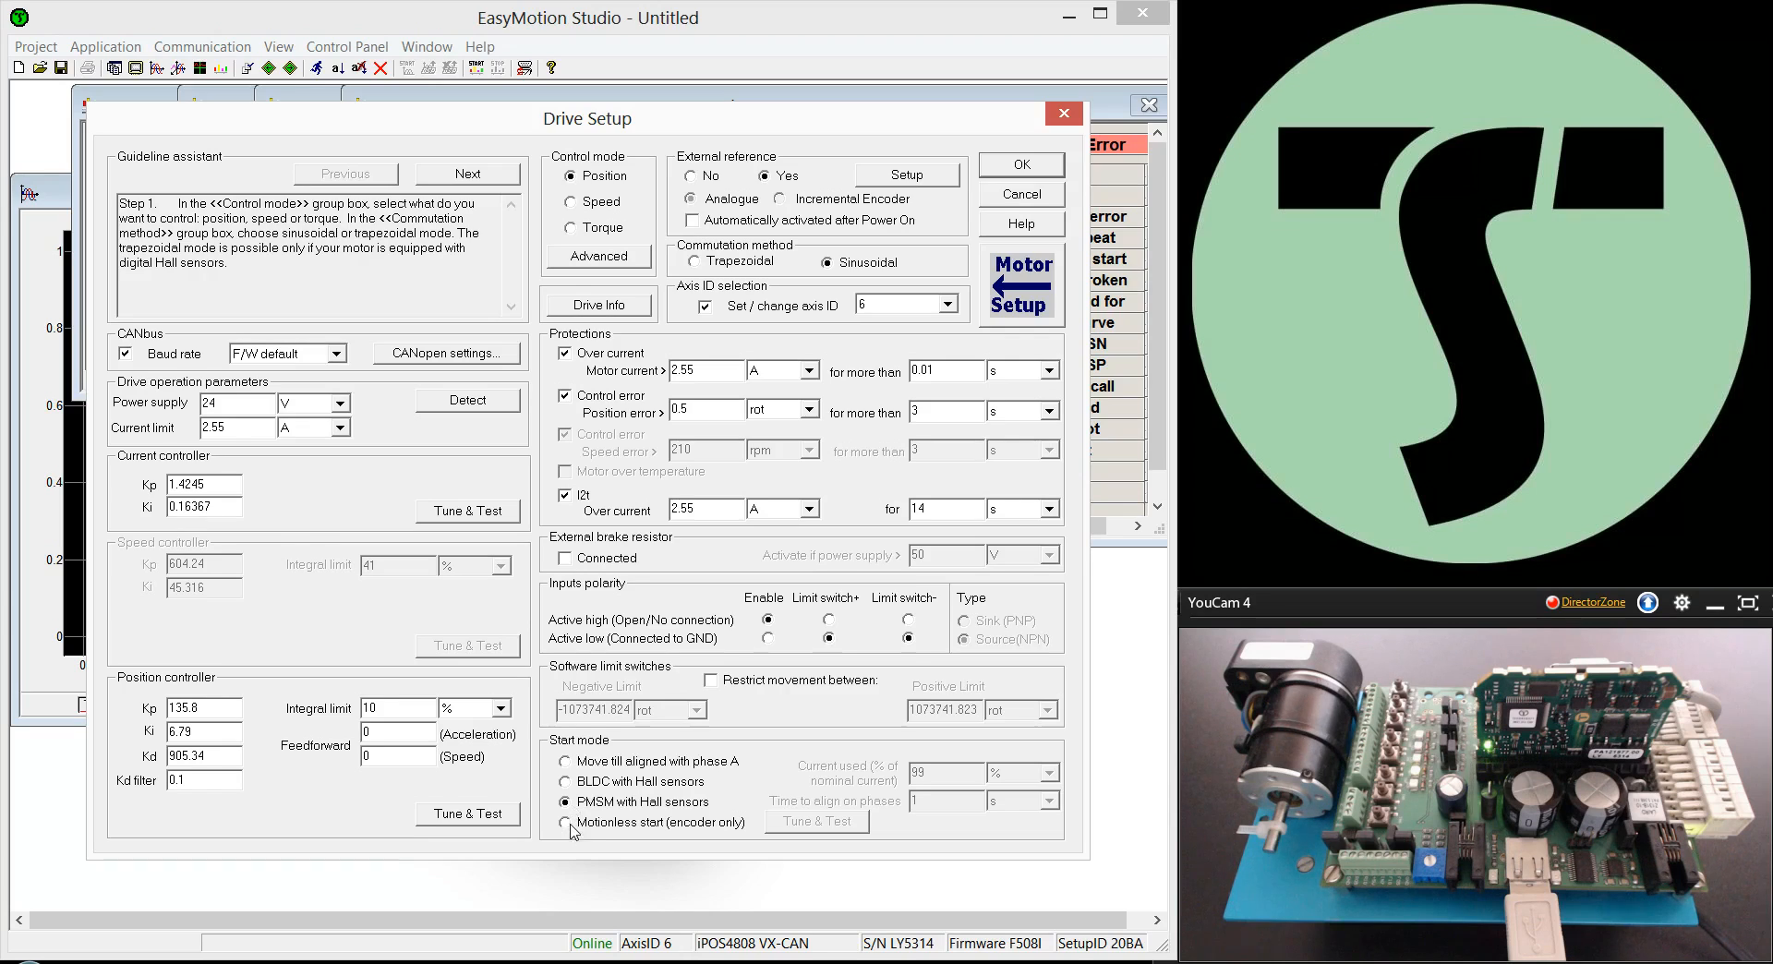
{"action": "left_click", "coordinate": [570, 825]}
{"action": "left_click", "coordinate": [814, 823]}
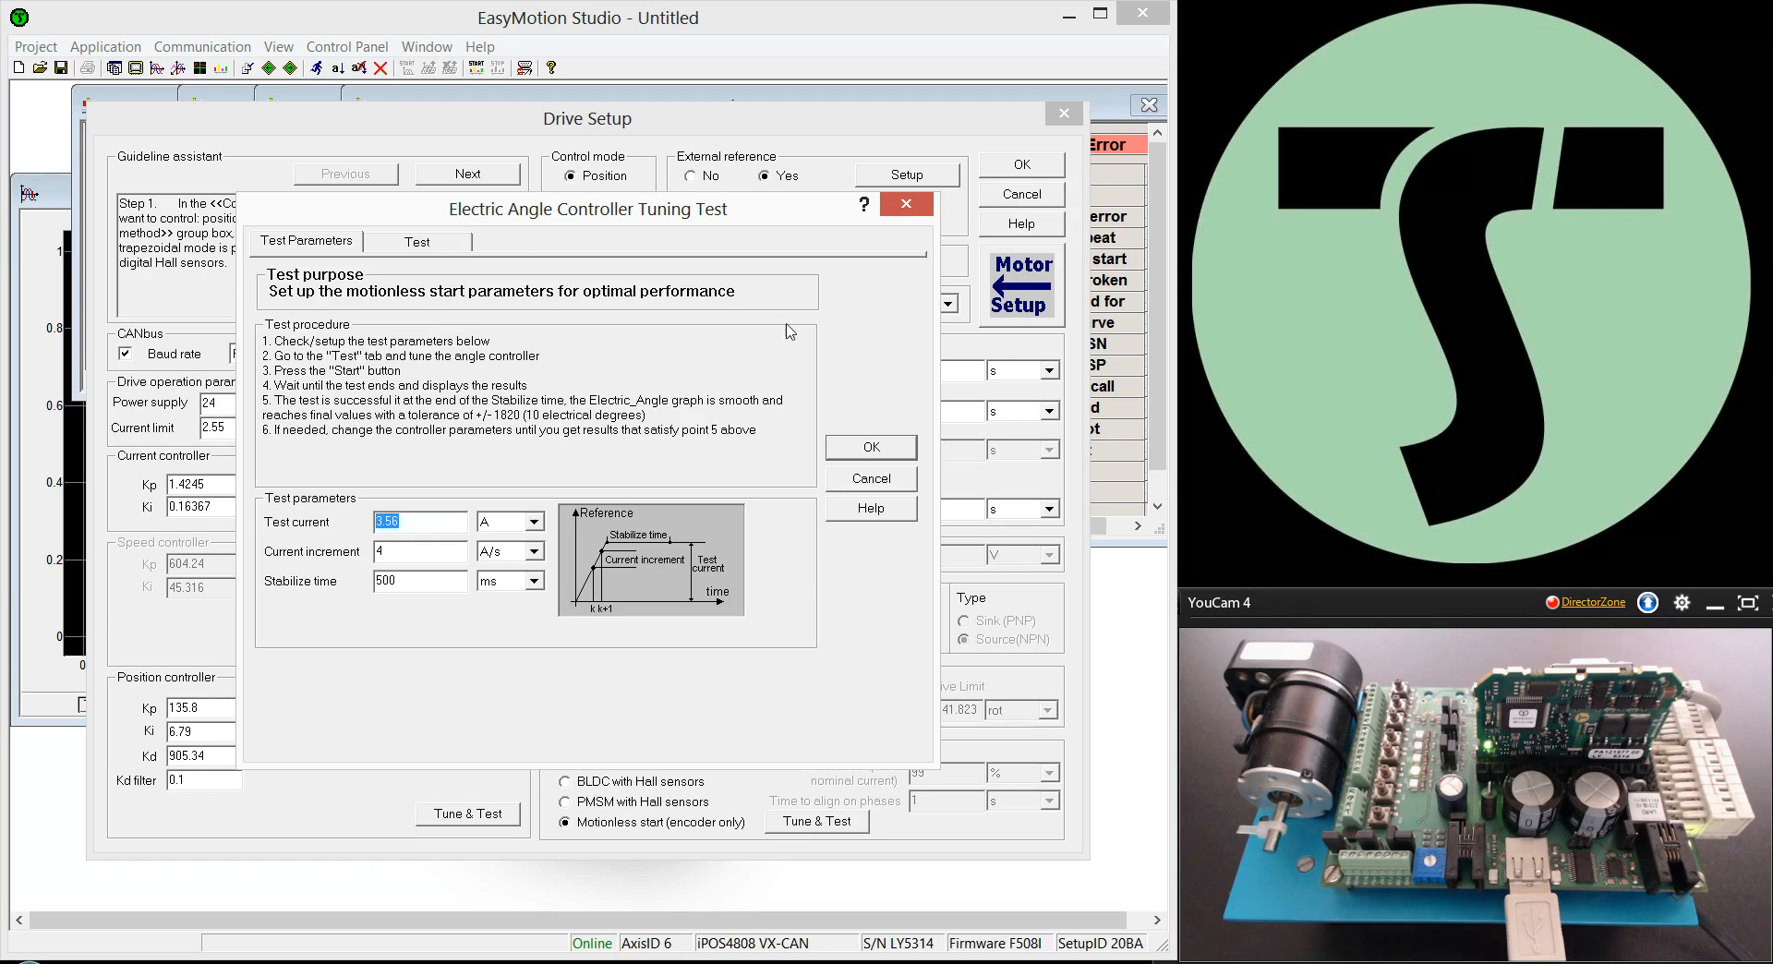
{"action": "left_click", "coordinate": [863, 480]}
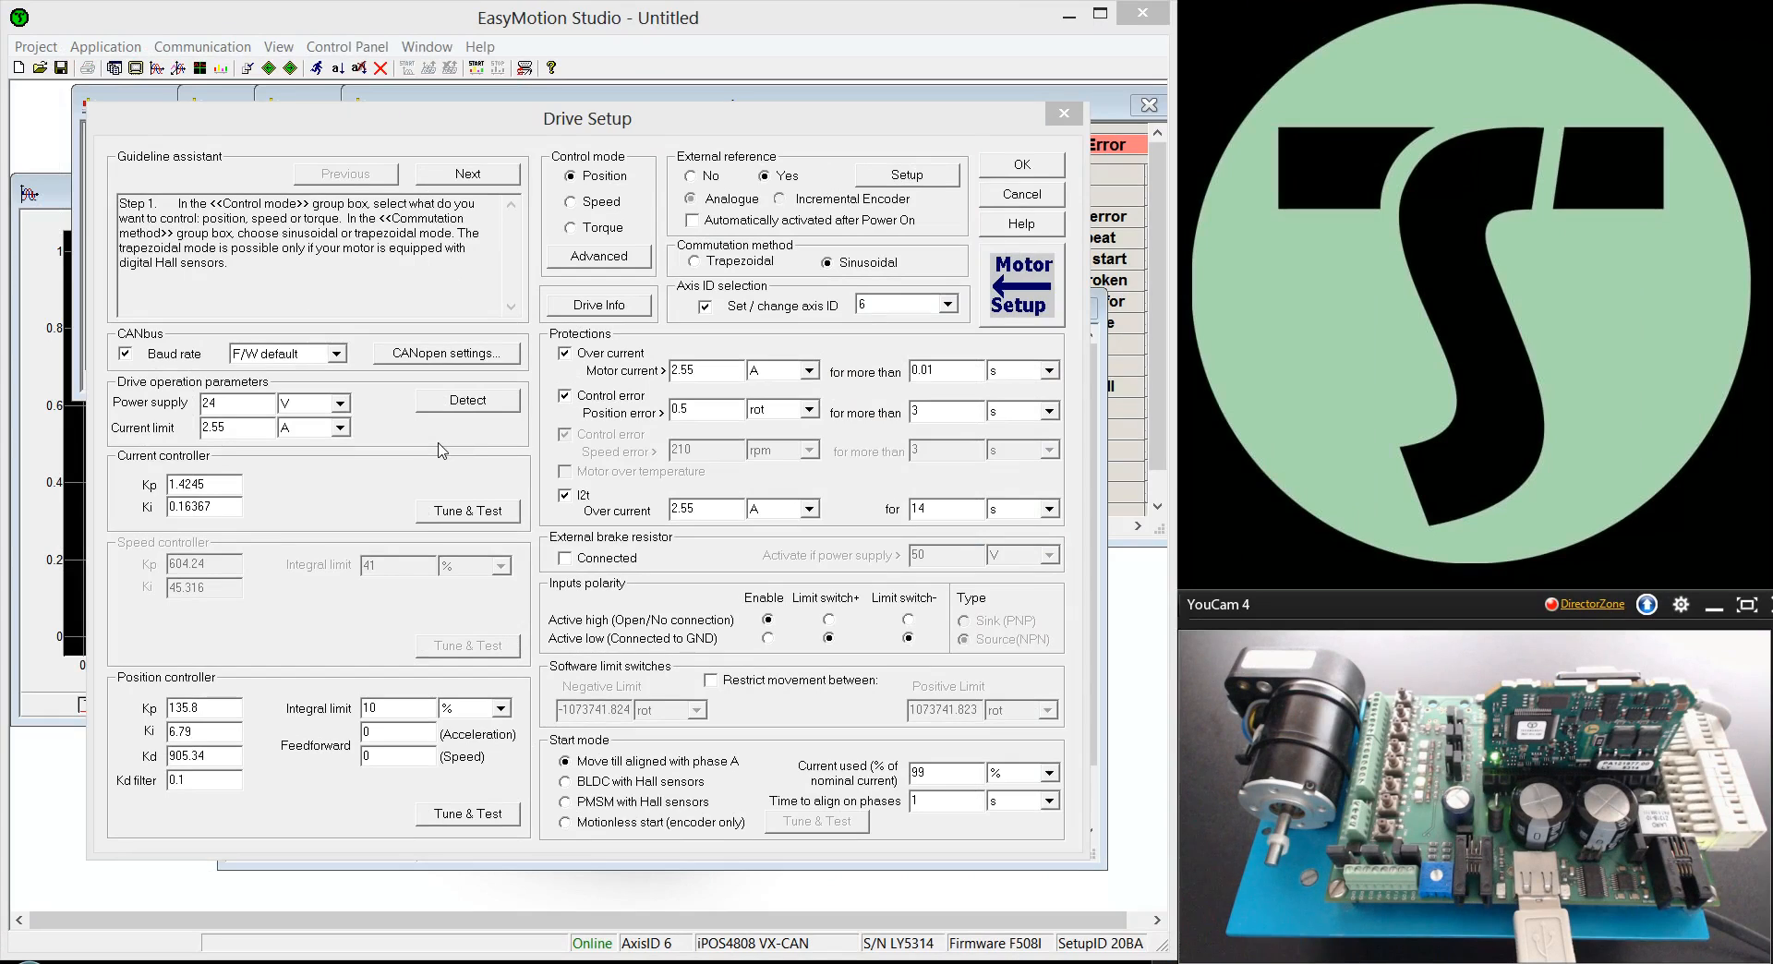
Step: Run the VDC detection test and save the detected voltage as the drive's power supply value
{"action": "left_click", "coordinate": [207, 403]}
{"action": "left_click", "coordinate": [227, 427]}
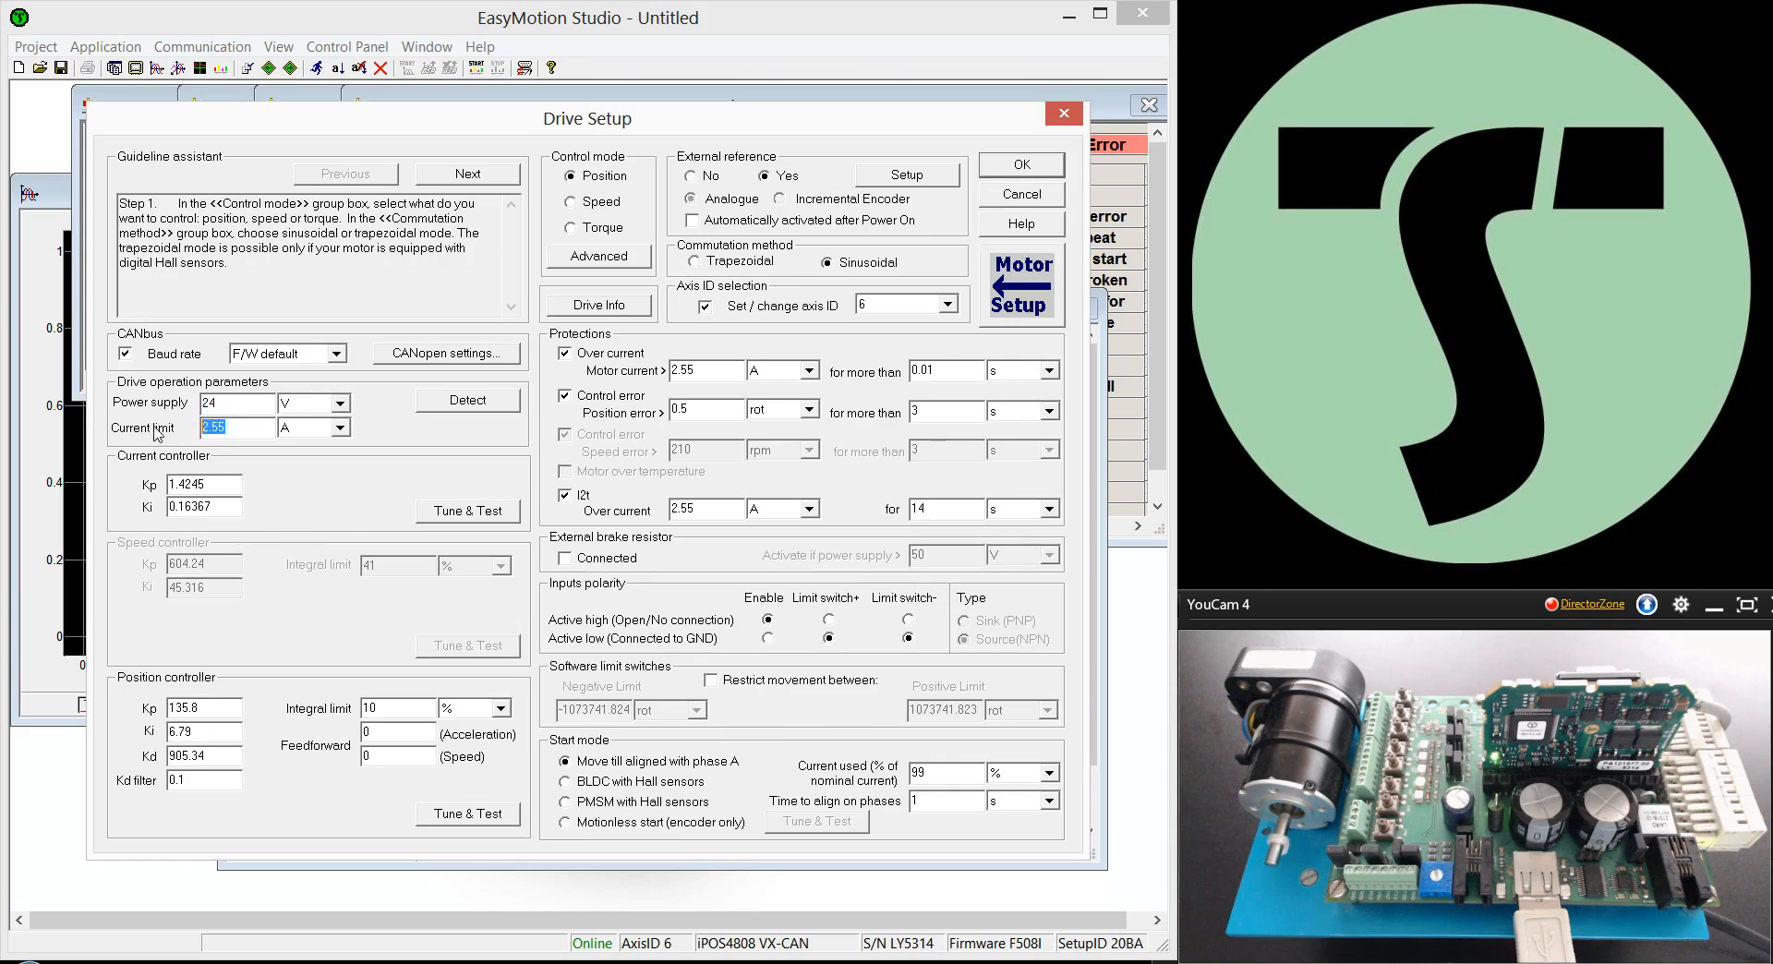
{"action": "left_click", "coordinate": [465, 405]}
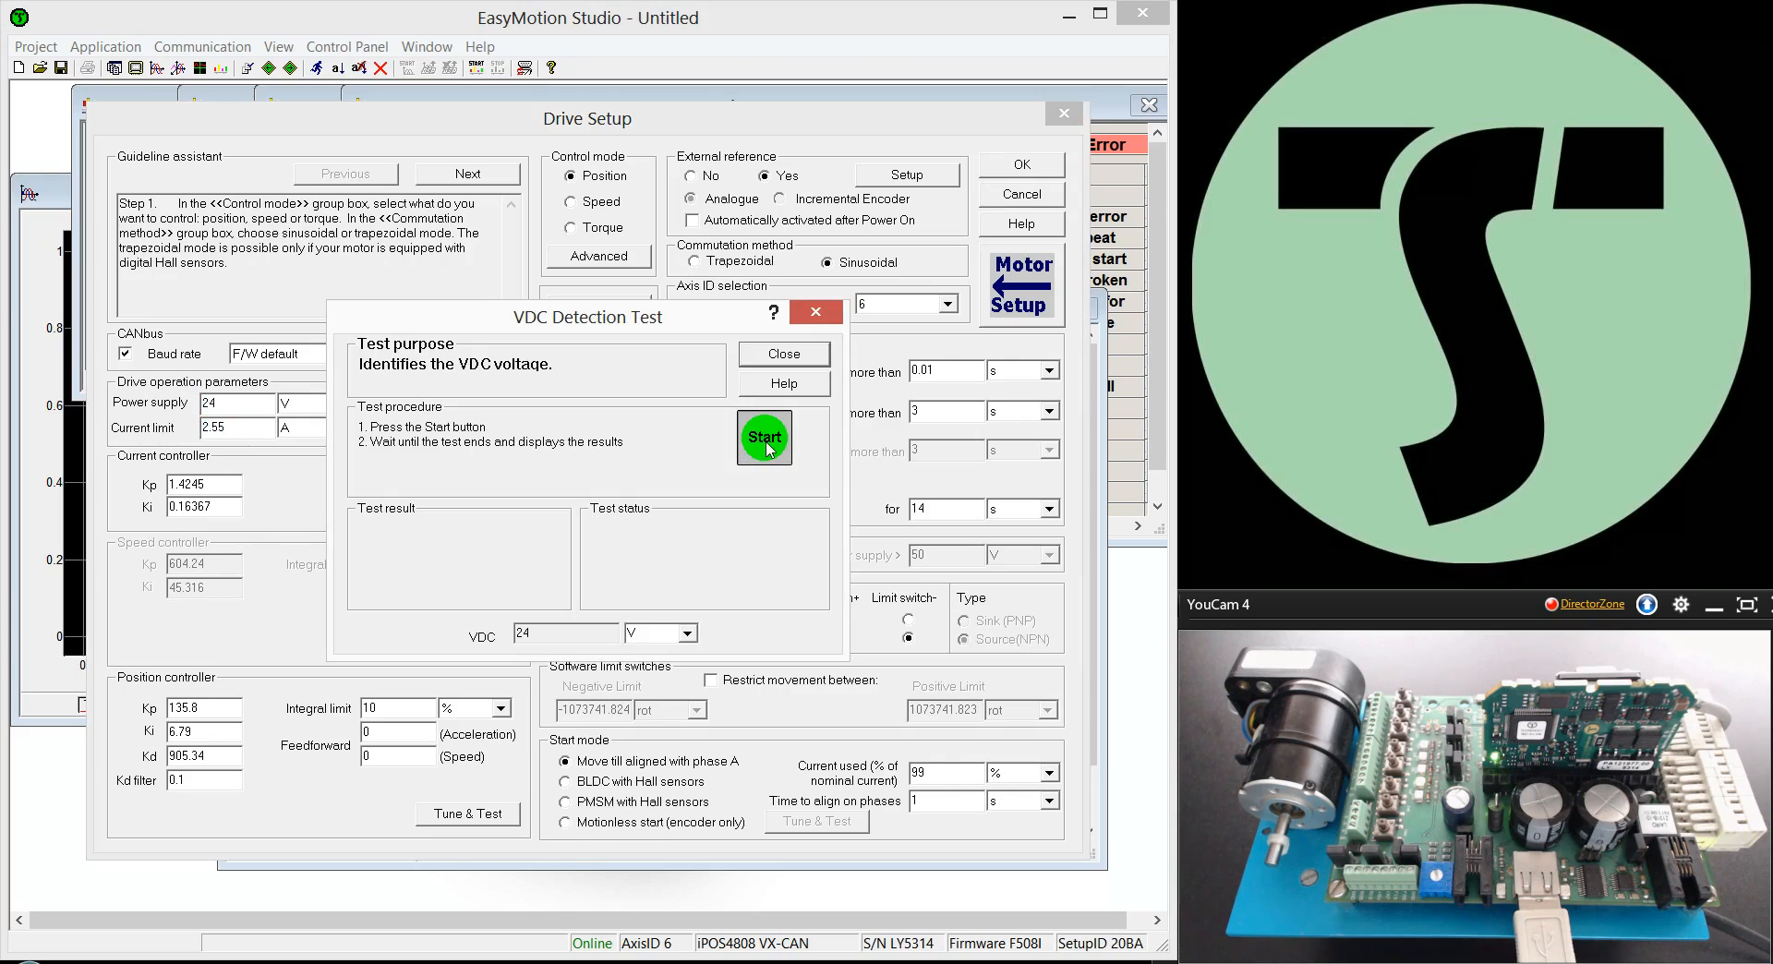
{"action": "left_click", "coordinate": [767, 446]}
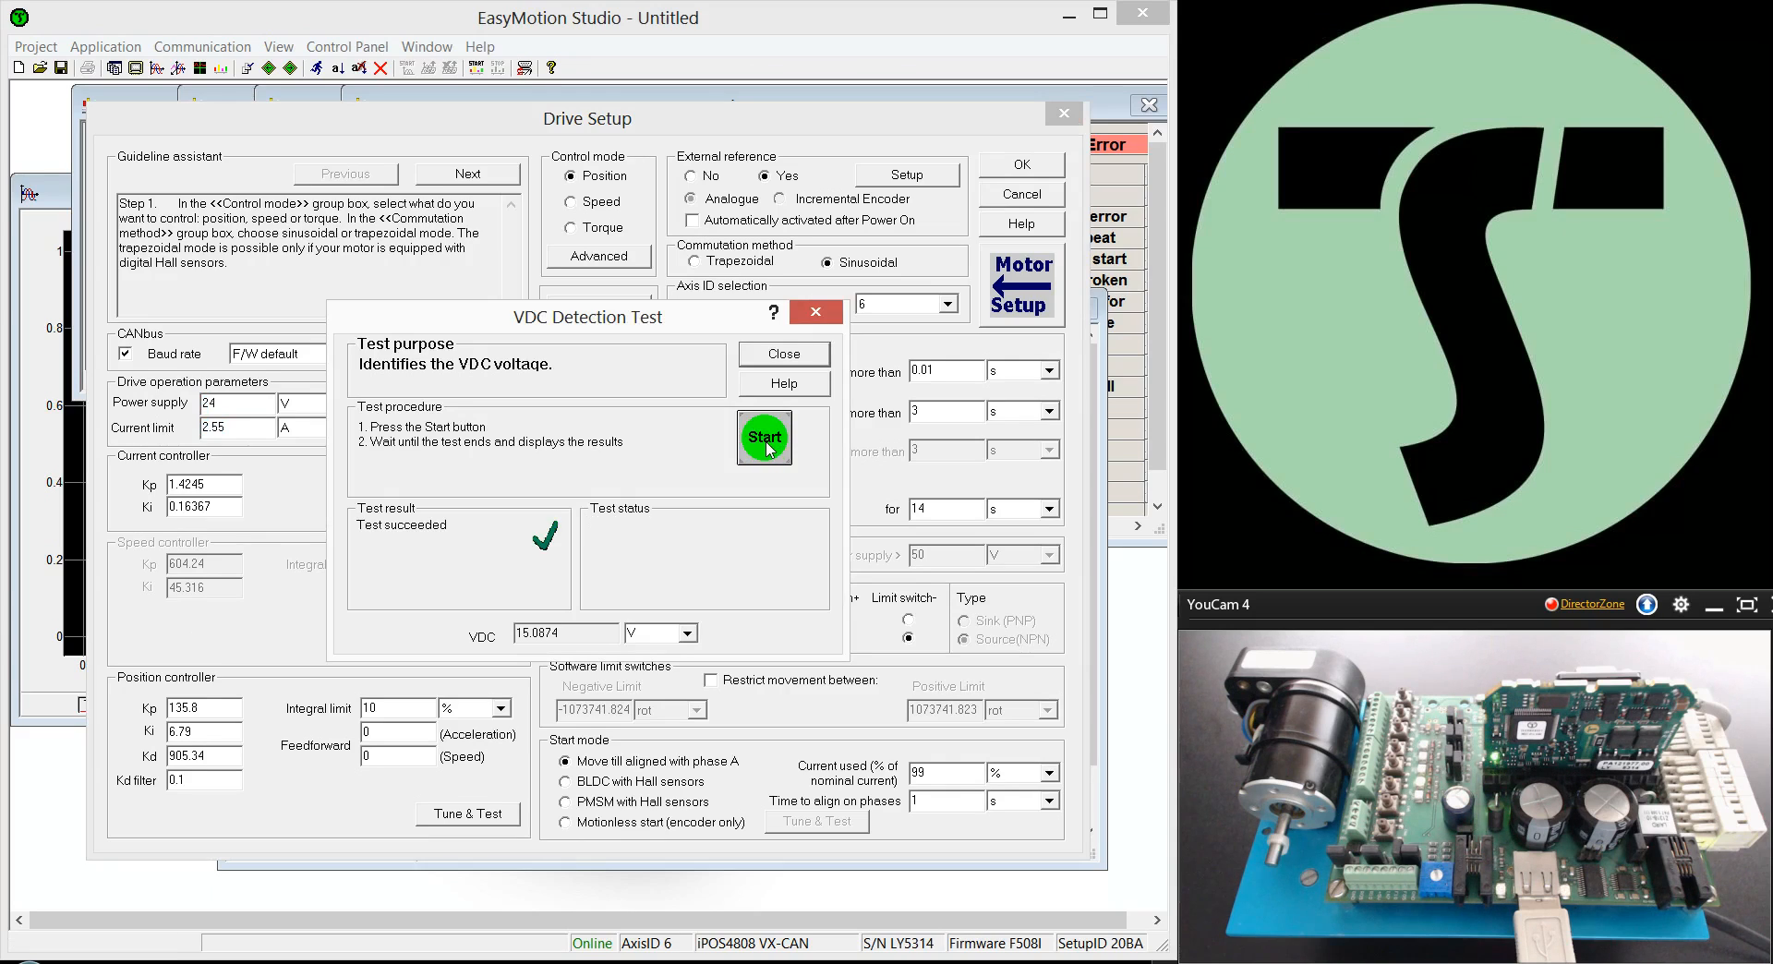
{"action": "left_click", "coordinate": [774, 362]}
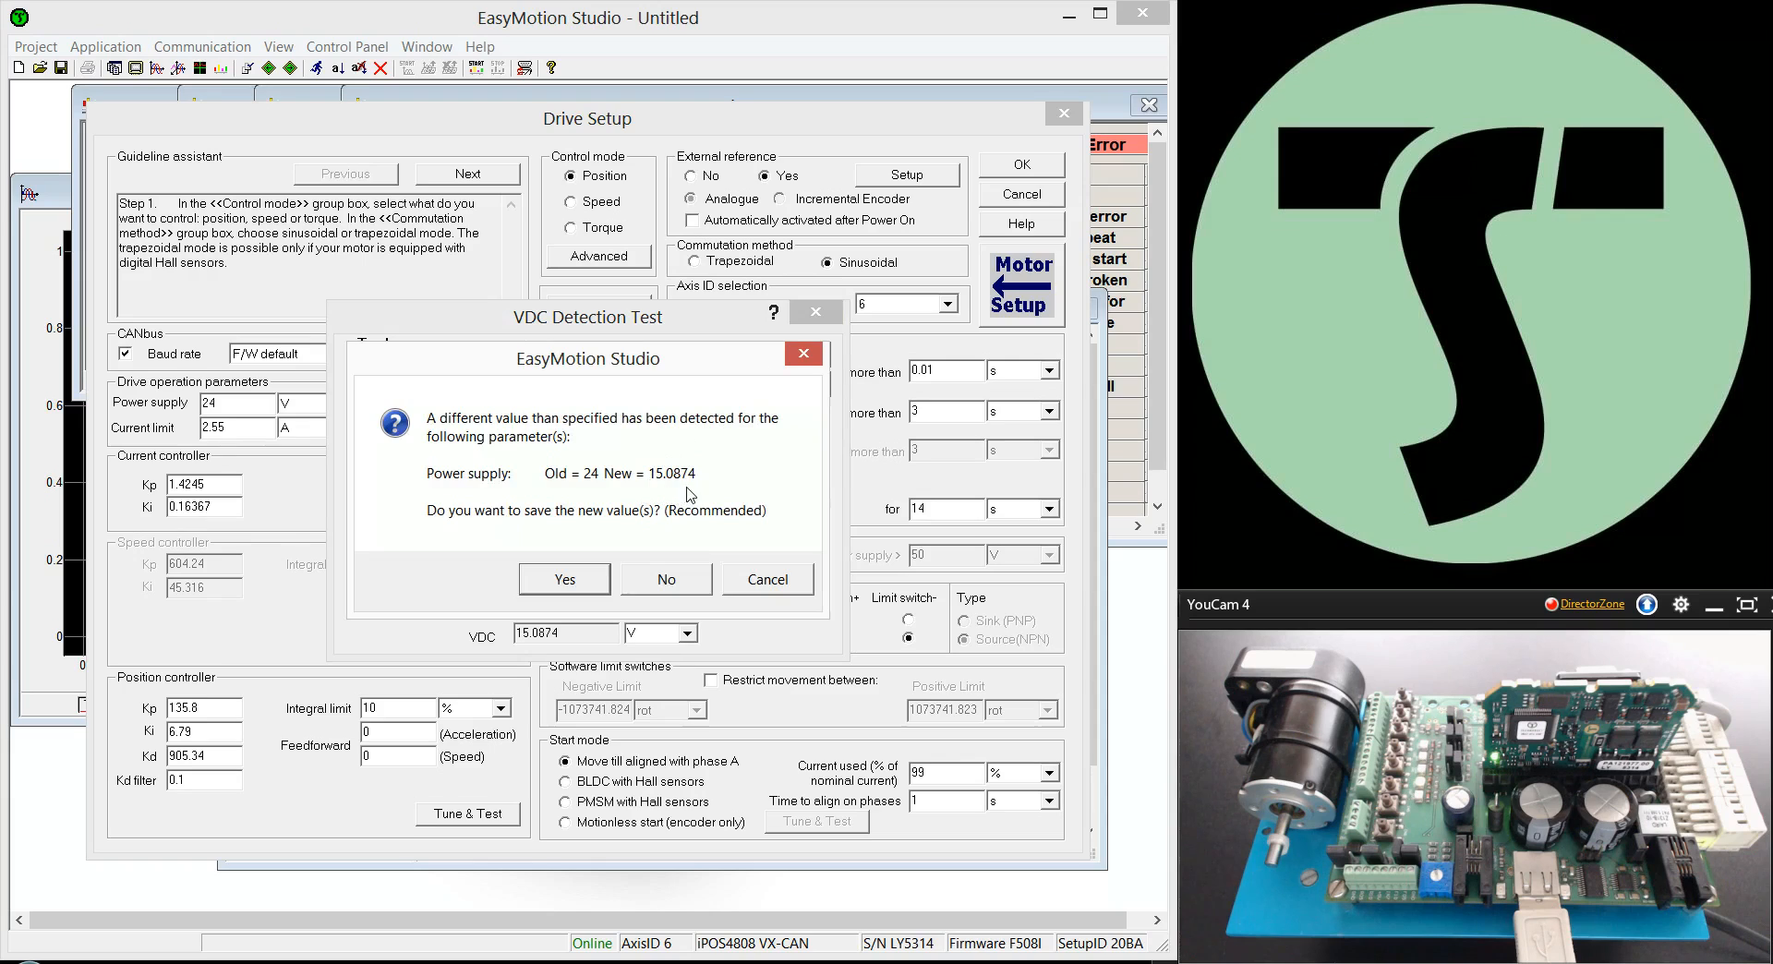
{"action": "left_click", "coordinate": [563, 579]}
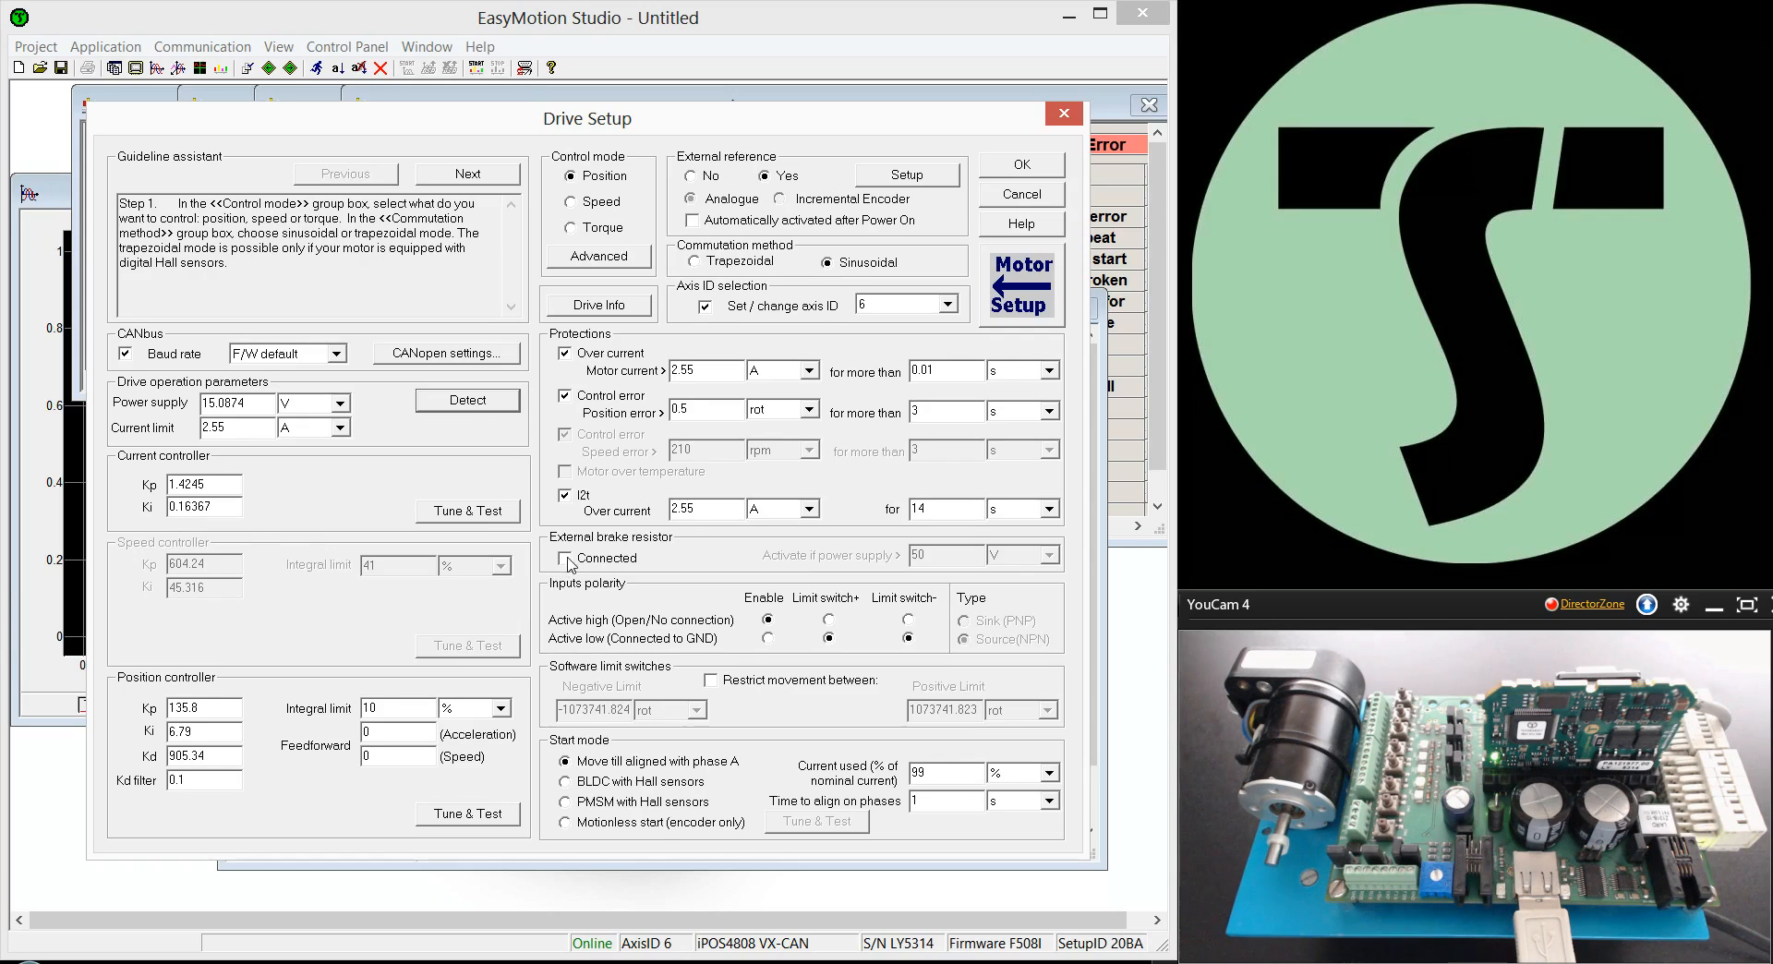
Step: Check the drive information and motor setup data, and set the drive's current limit to 2 A
{"action": "left_click", "coordinate": [618, 309]}
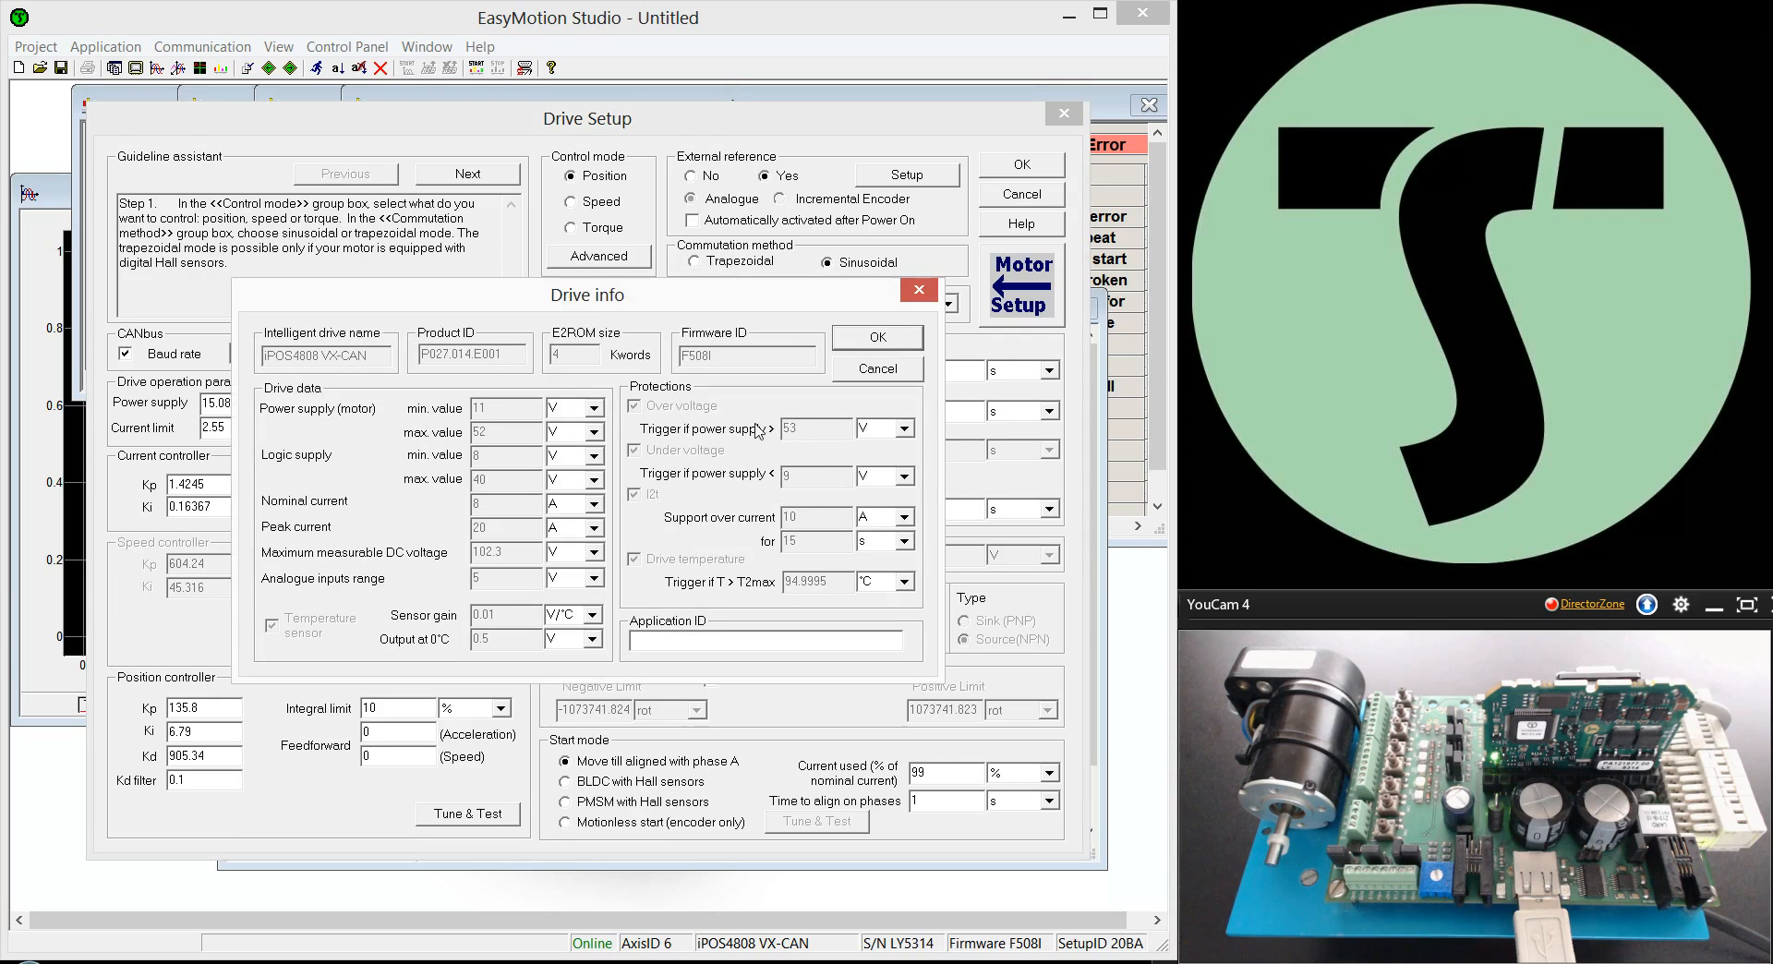
{"action": "left_click", "coordinate": [876, 375]}
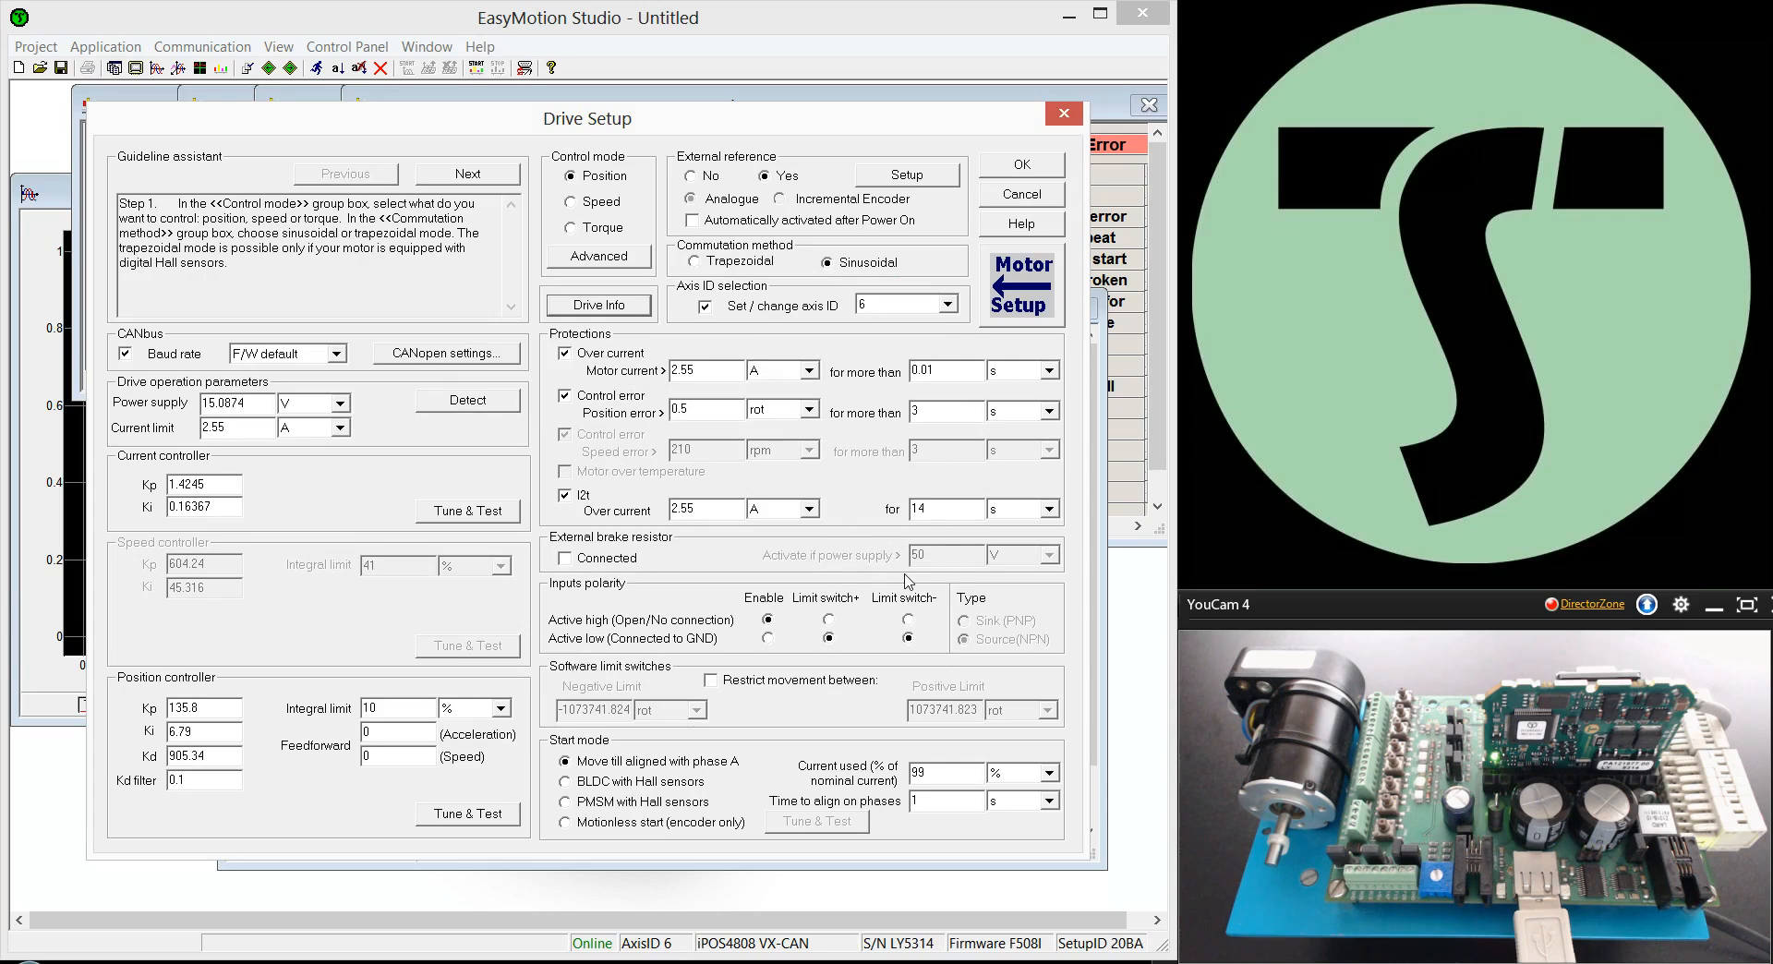
{"action": "left_click_drag", "start_coordinate": [241, 427], "coordinate": [166, 431]}
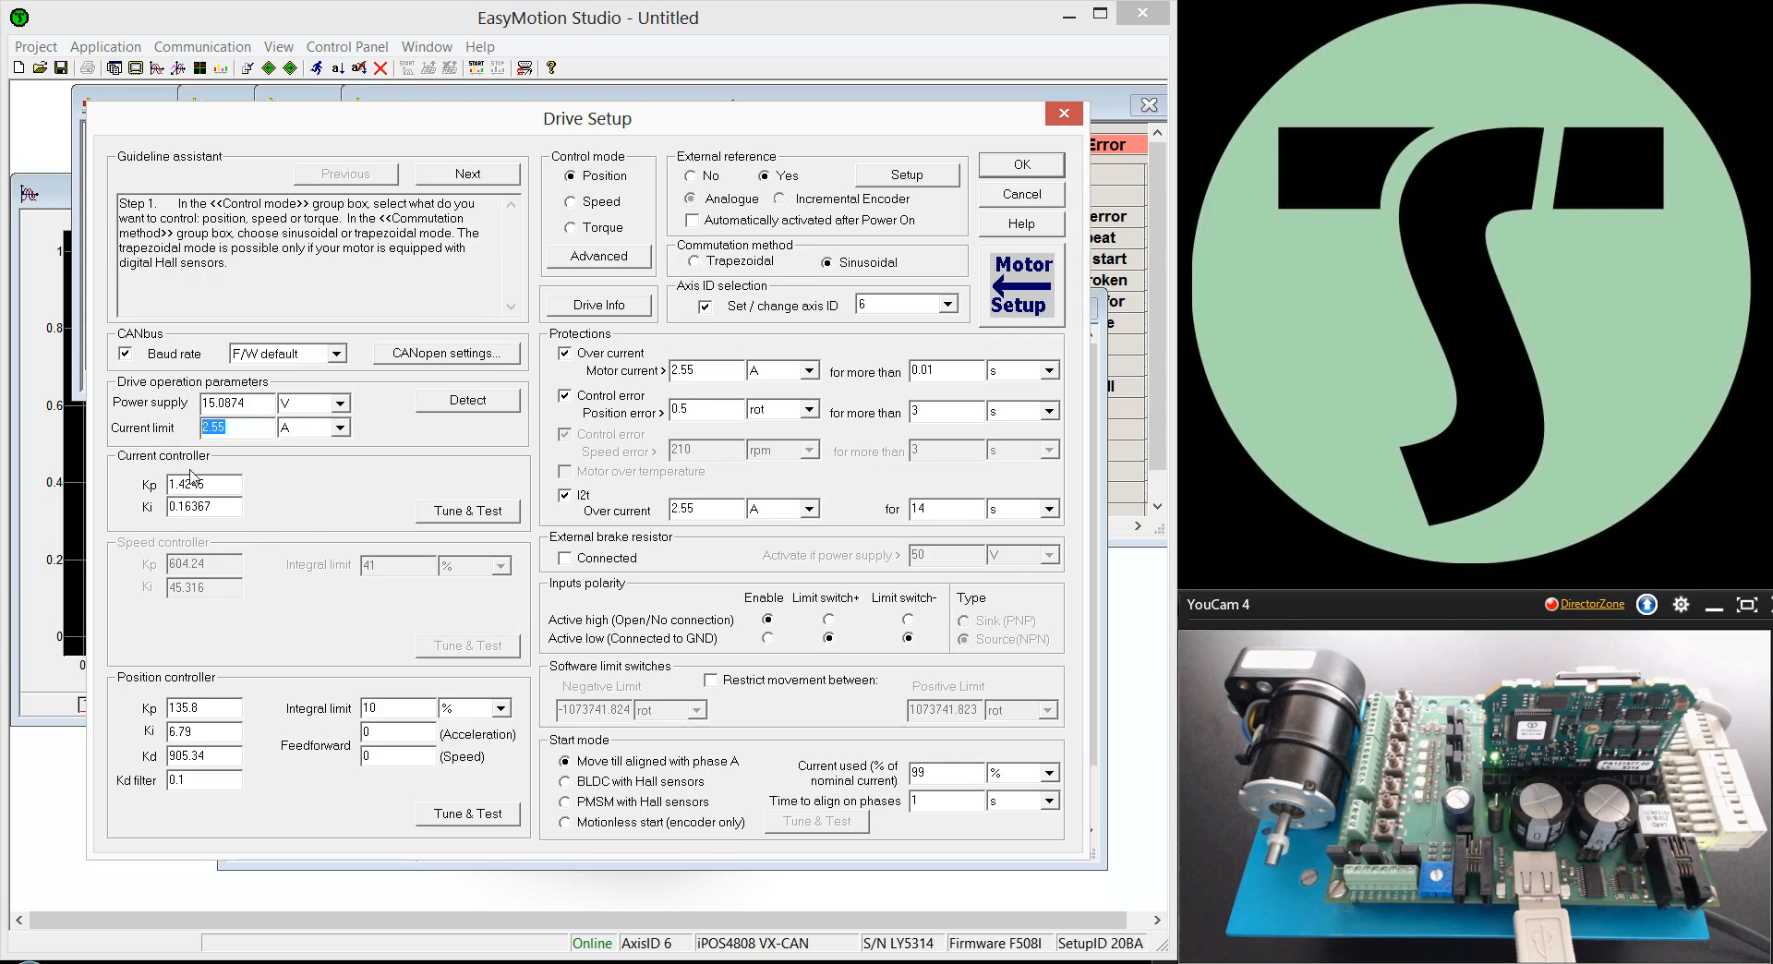
{"action": "left_click", "coordinate": [1034, 312]}
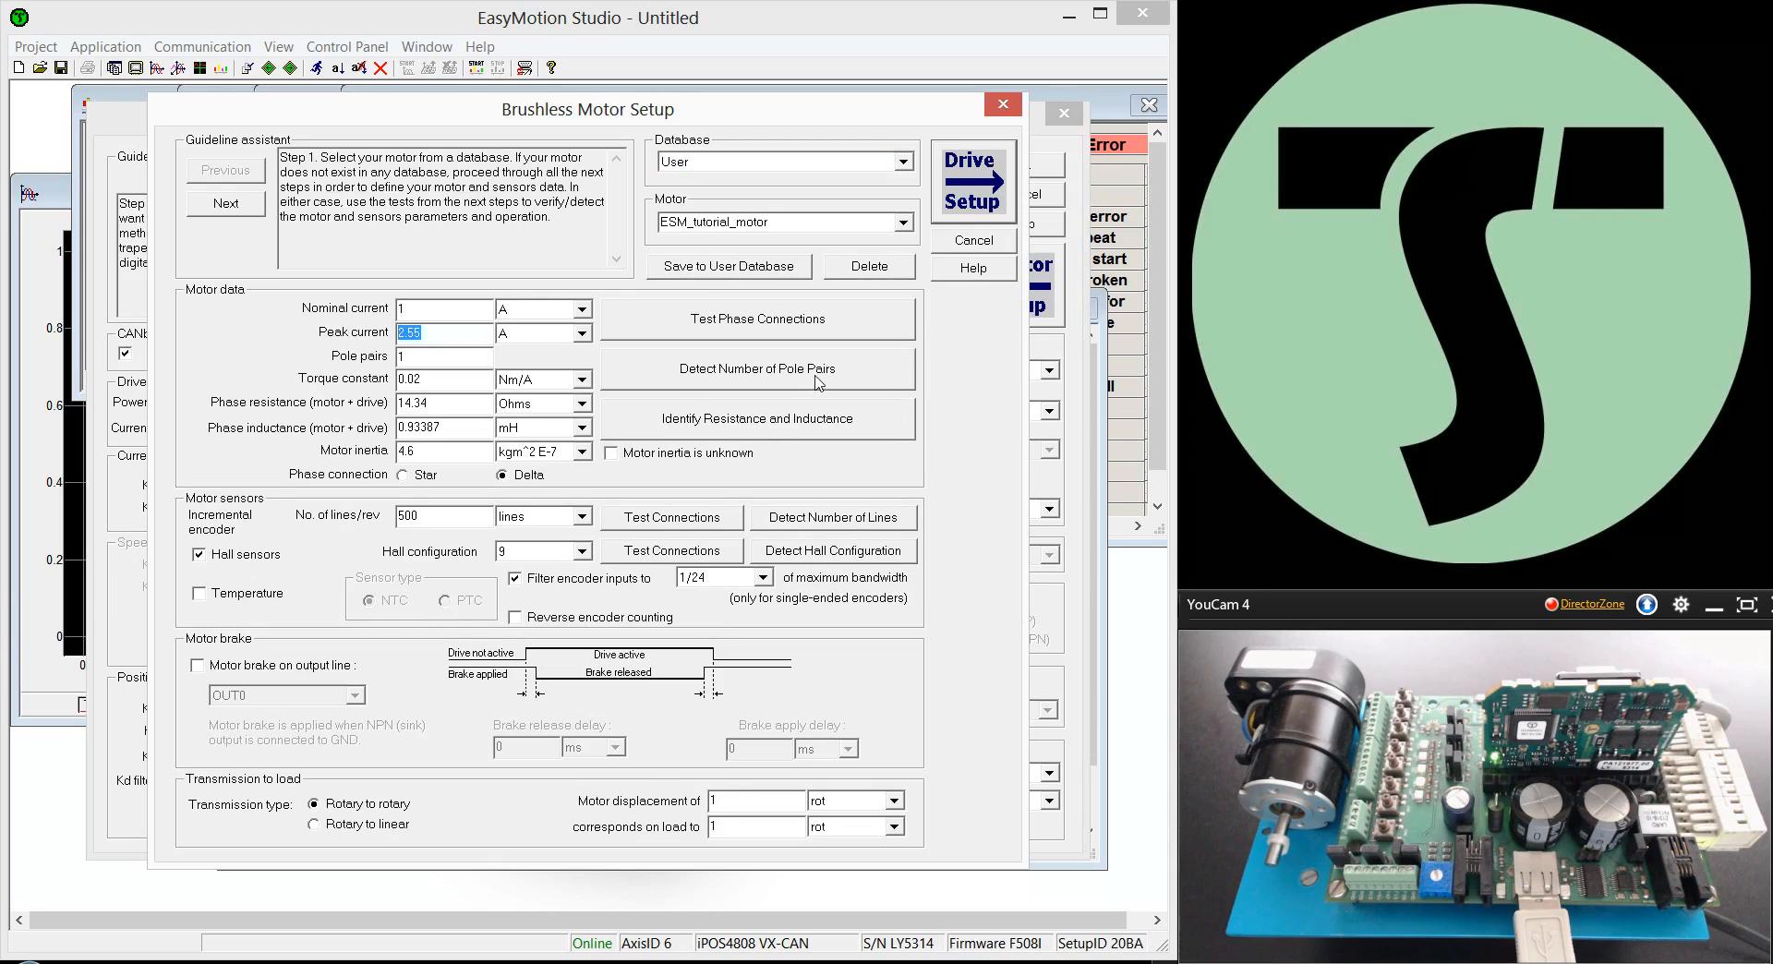
{"action": "left_click", "coordinate": [984, 207]}
{"action": "double_click", "coordinate": [225, 429]}
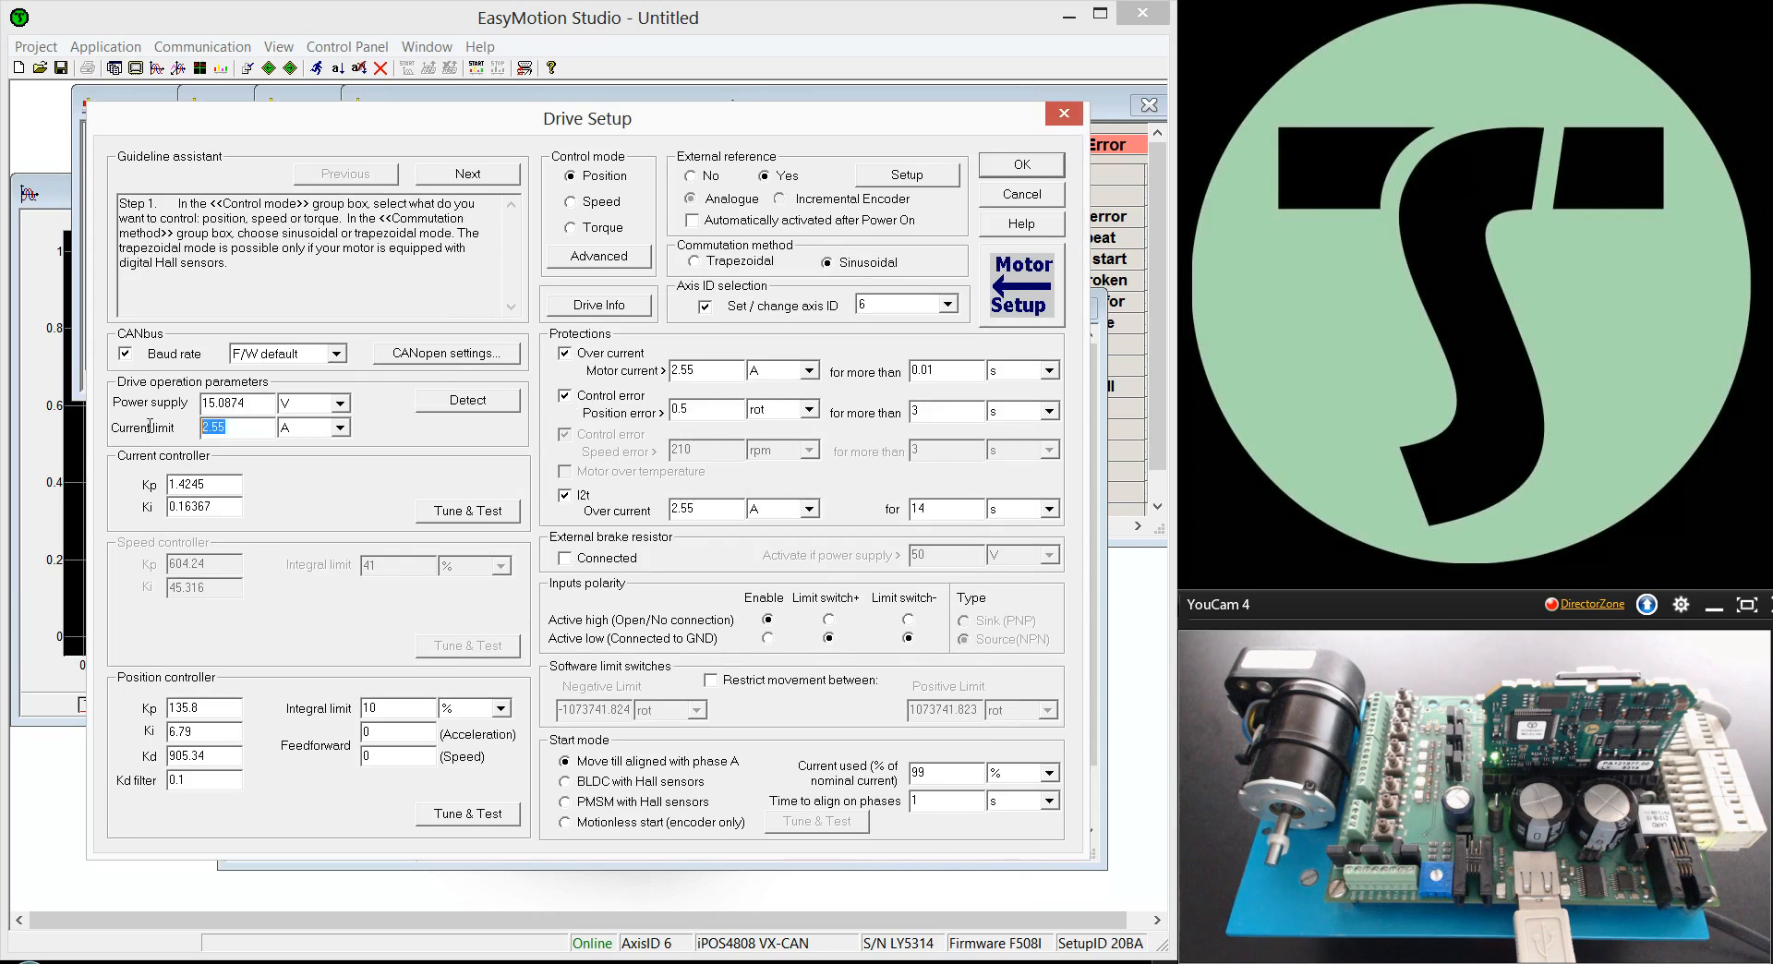
{"action": "type", "text": "2"}
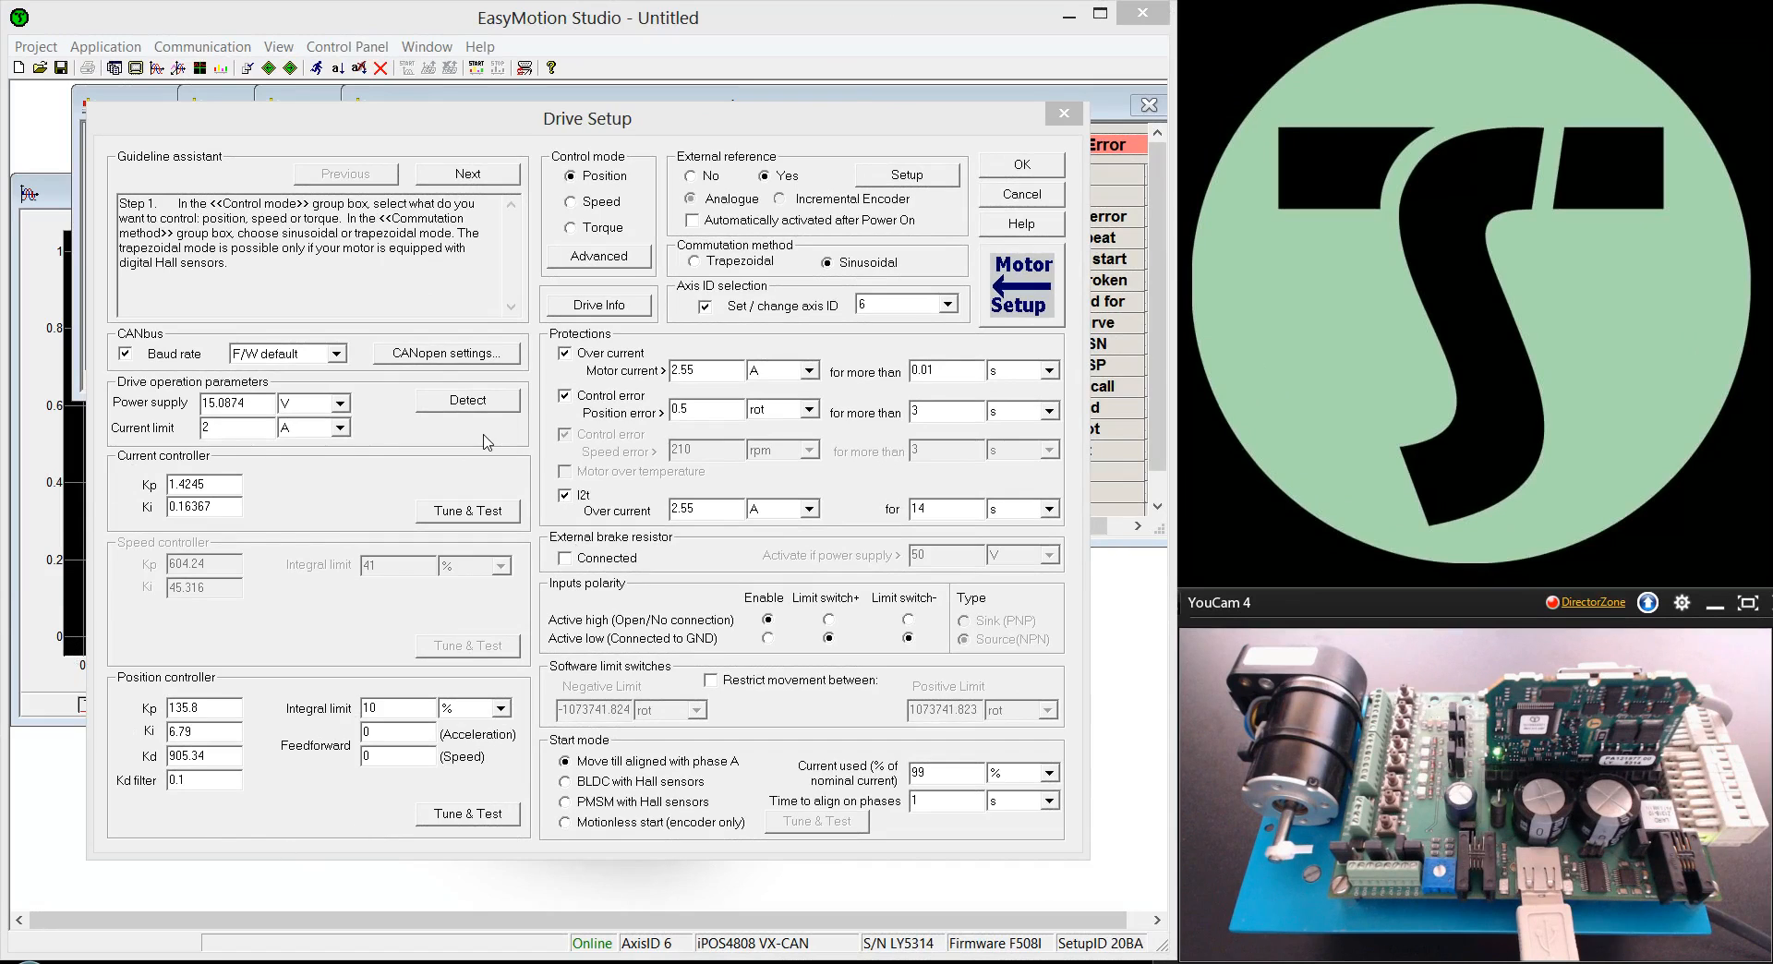
Step: Review the advanced control scheme, and set the test current to 1 A for the current controller tuning test
{"action": "left_click", "coordinate": [614, 265]}
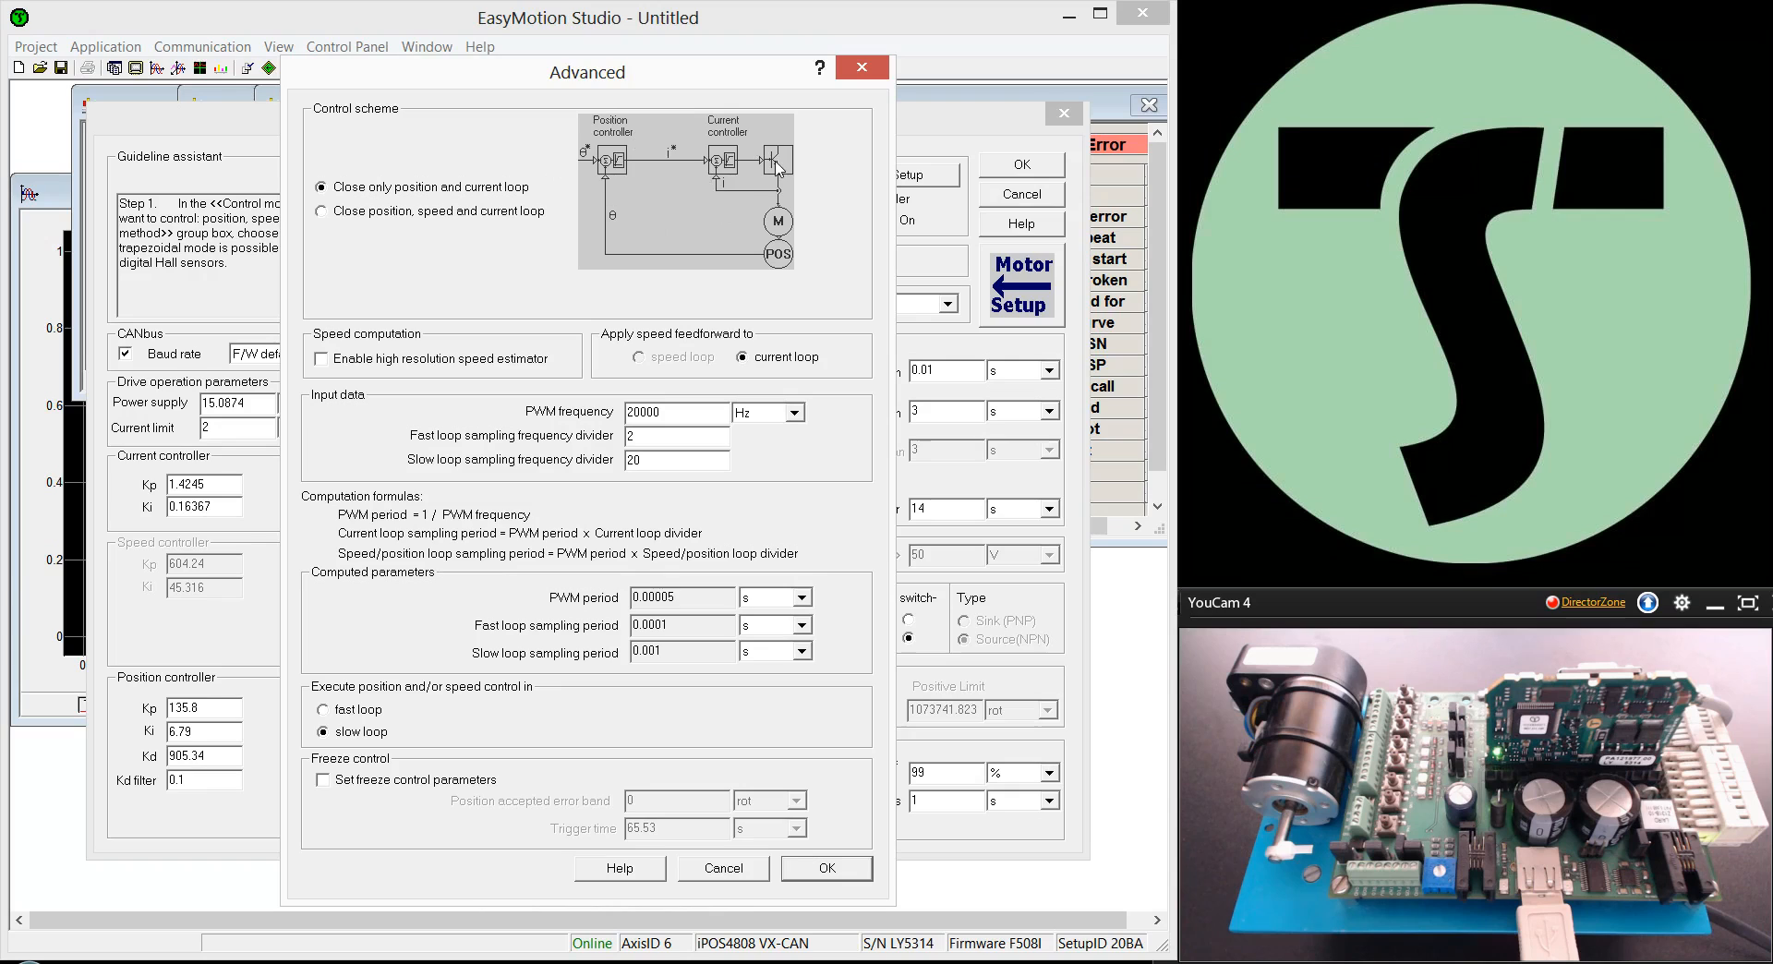
{"action": "left_click", "coordinate": [723, 866]}
{"action": "left_click", "coordinate": [461, 518]}
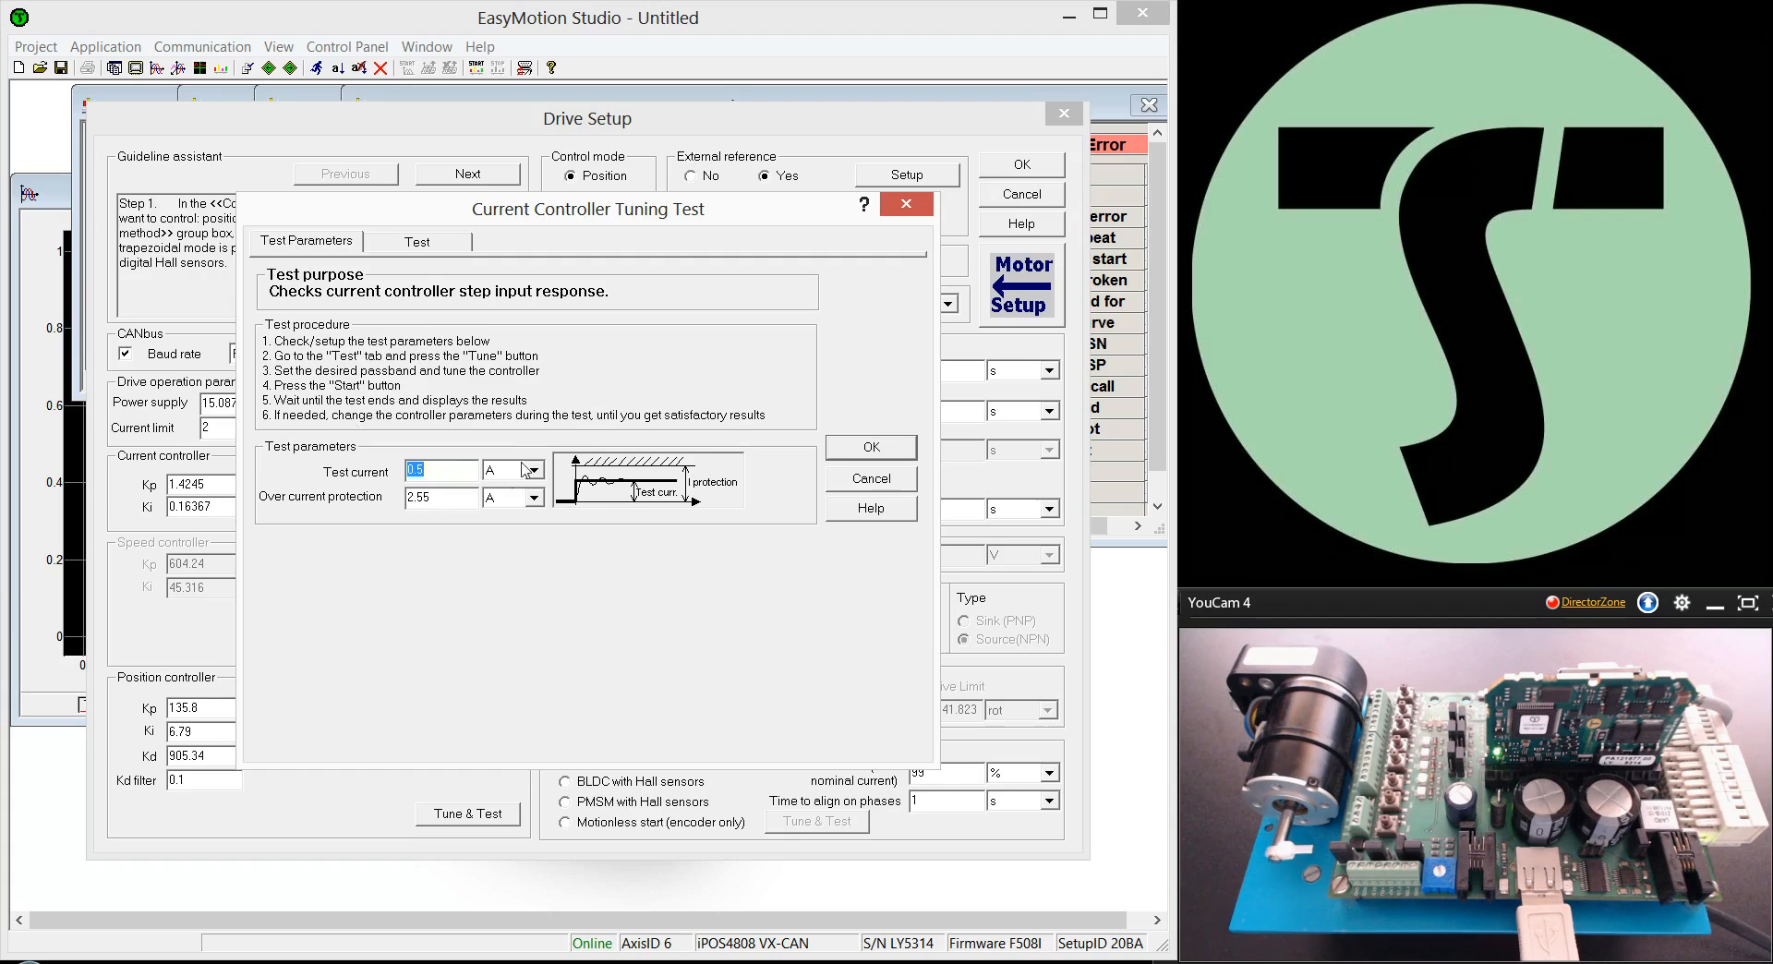
{"action": "left_click", "coordinate": [443, 468]}
{"action": "double_click", "coordinate": [443, 468]}
{"action": "type", "text": "1"}
{"action": "left_click", "coordinate": [454, 496]}
{"action": "left_click_drag", "start_coordinate": [447, 495], "coordinate": [407, 504]}
Step: Tune the current controller for a 2000 rad/s passband, run the step response test and inspect the plotted rise
{"action": "left_click", "coordinate": [412, 244]}
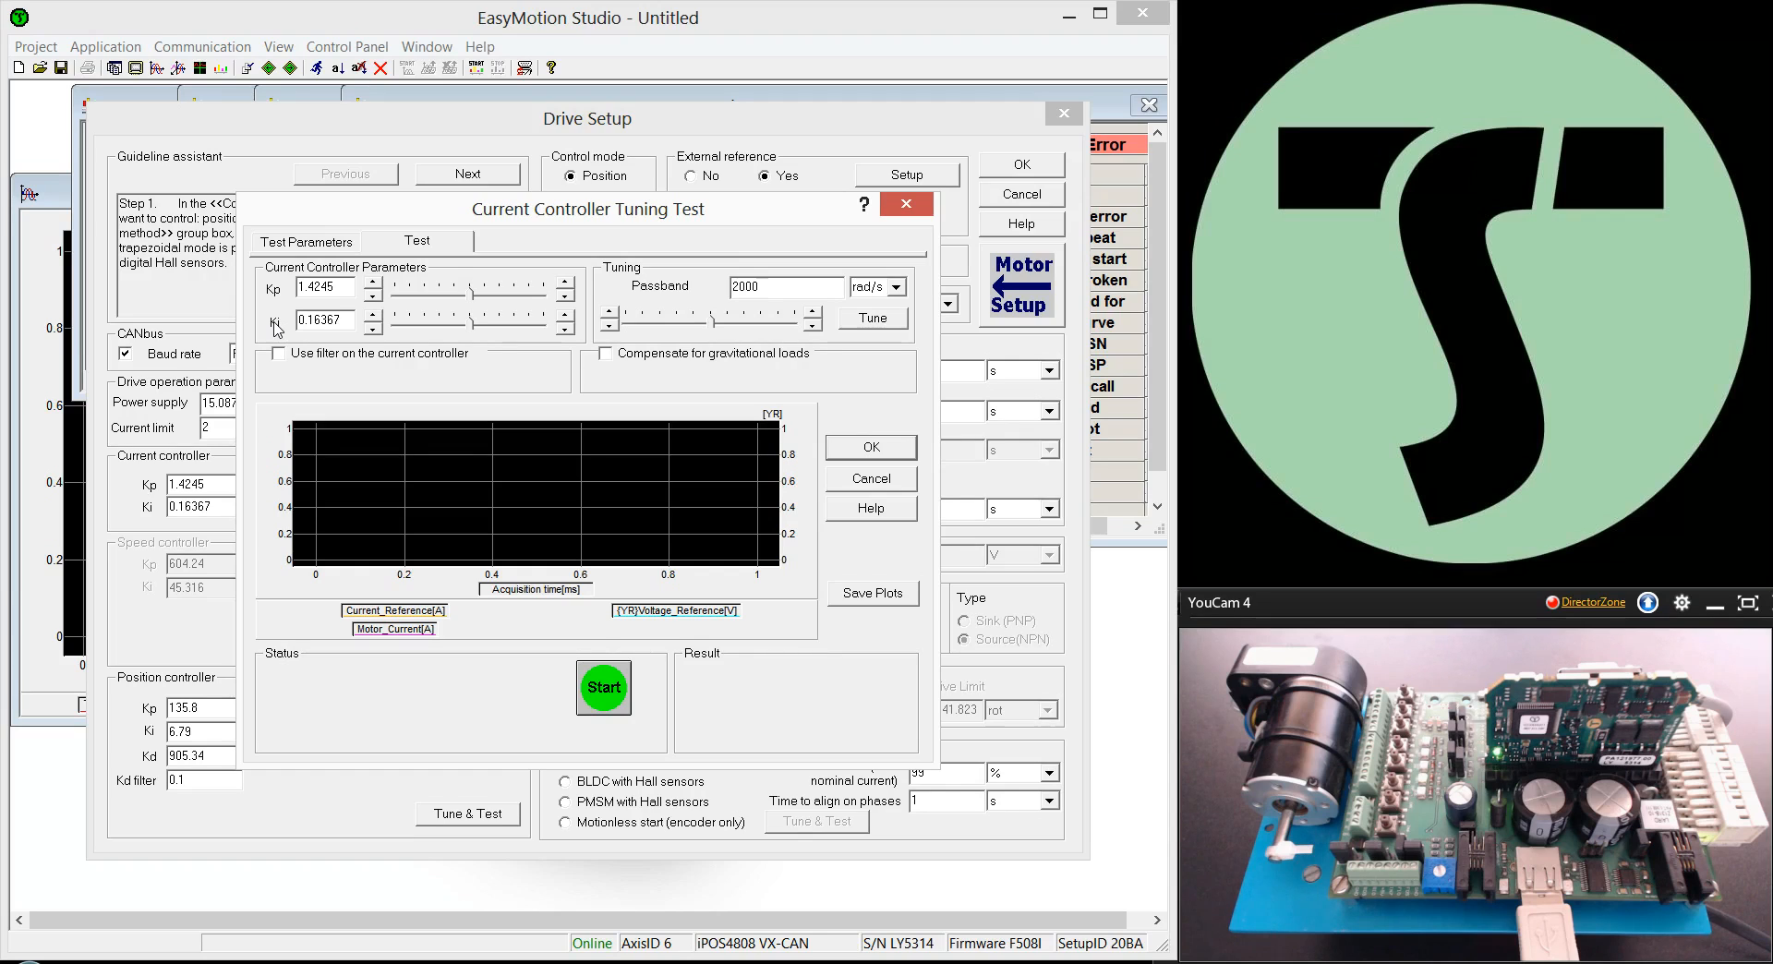
{"action": "double_click", "coordinate": [343, 286]}
{"action": "type", "text": "1.32"}
{"action": "mouse_move", "coordinate": [471, 323]}
{"action": "left_mouse_down"}
{"action": "mouse_move", "coordinate": [455, 321]}
{"action": "mouse_move", "coordinate": [487, 323]}
{"action": "left_mouse_up"}
{"action": "left_click", "coordinate": [812, 292]}
{"action": "left_click", "coordinate": [864, 321]}
{"action": "left_click", "coordinate": [617, 700]}
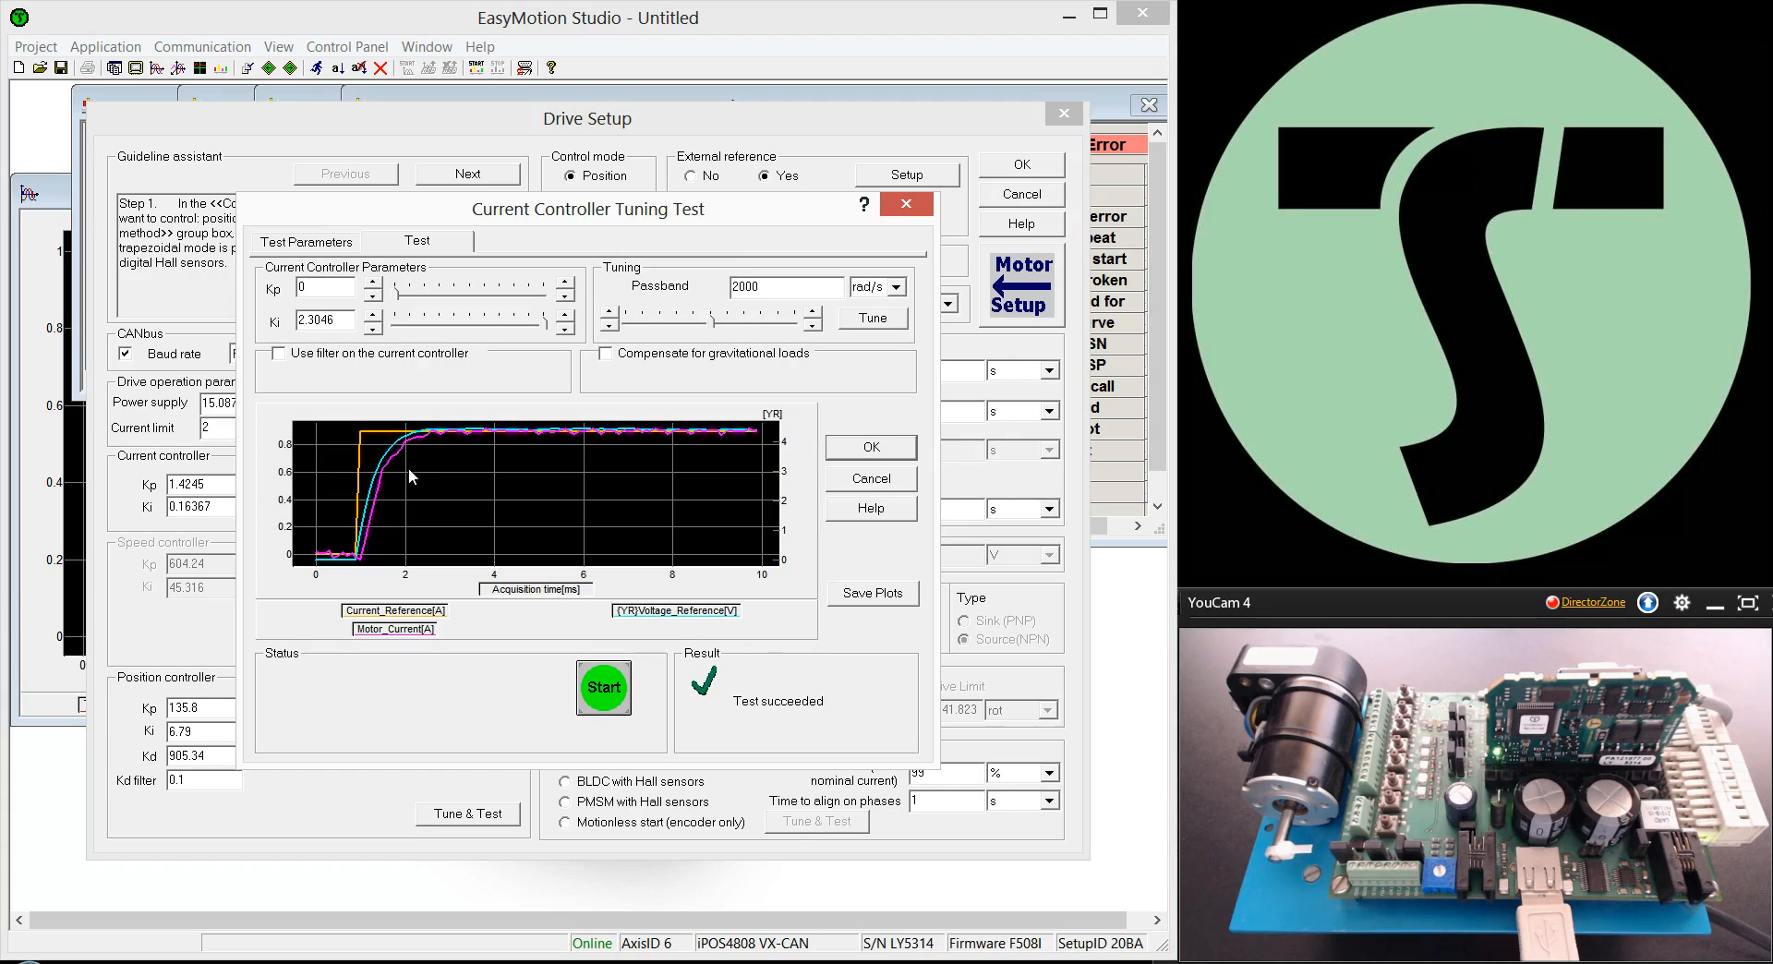
{"action": "left_click_drag", "start_coordinate": [408, 467], "coordinate": [341, 423]}
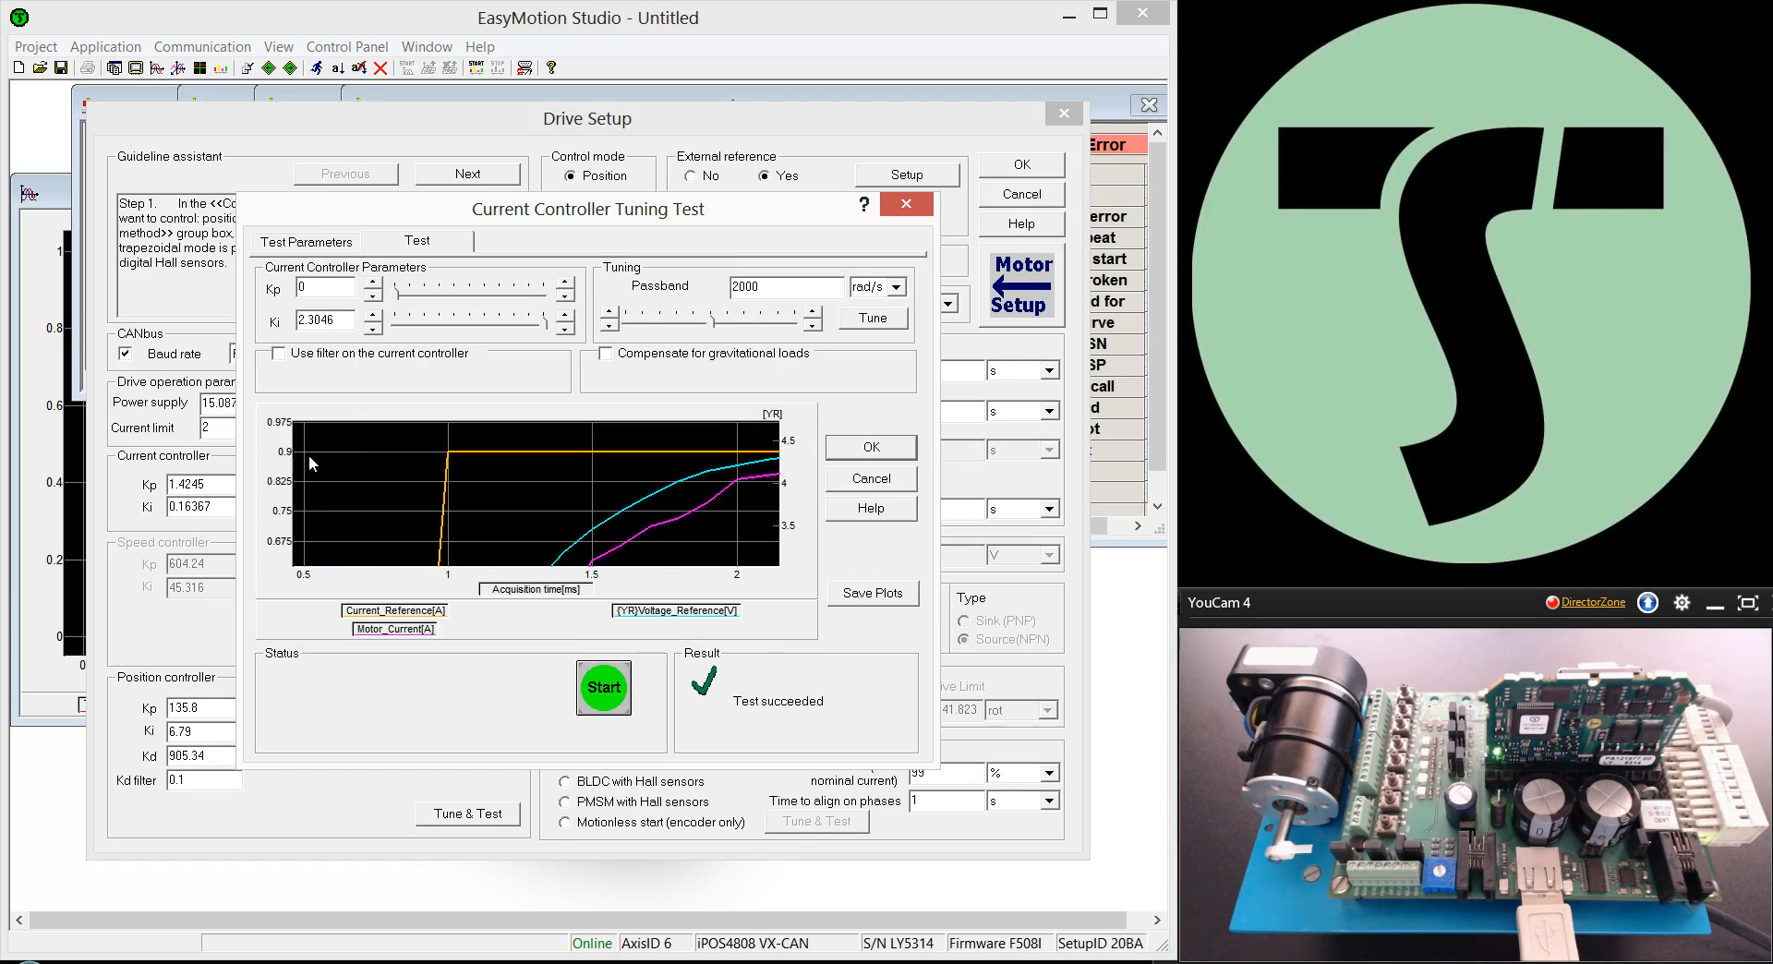
{"action": "double_click", "coordinate": [474, 484]}
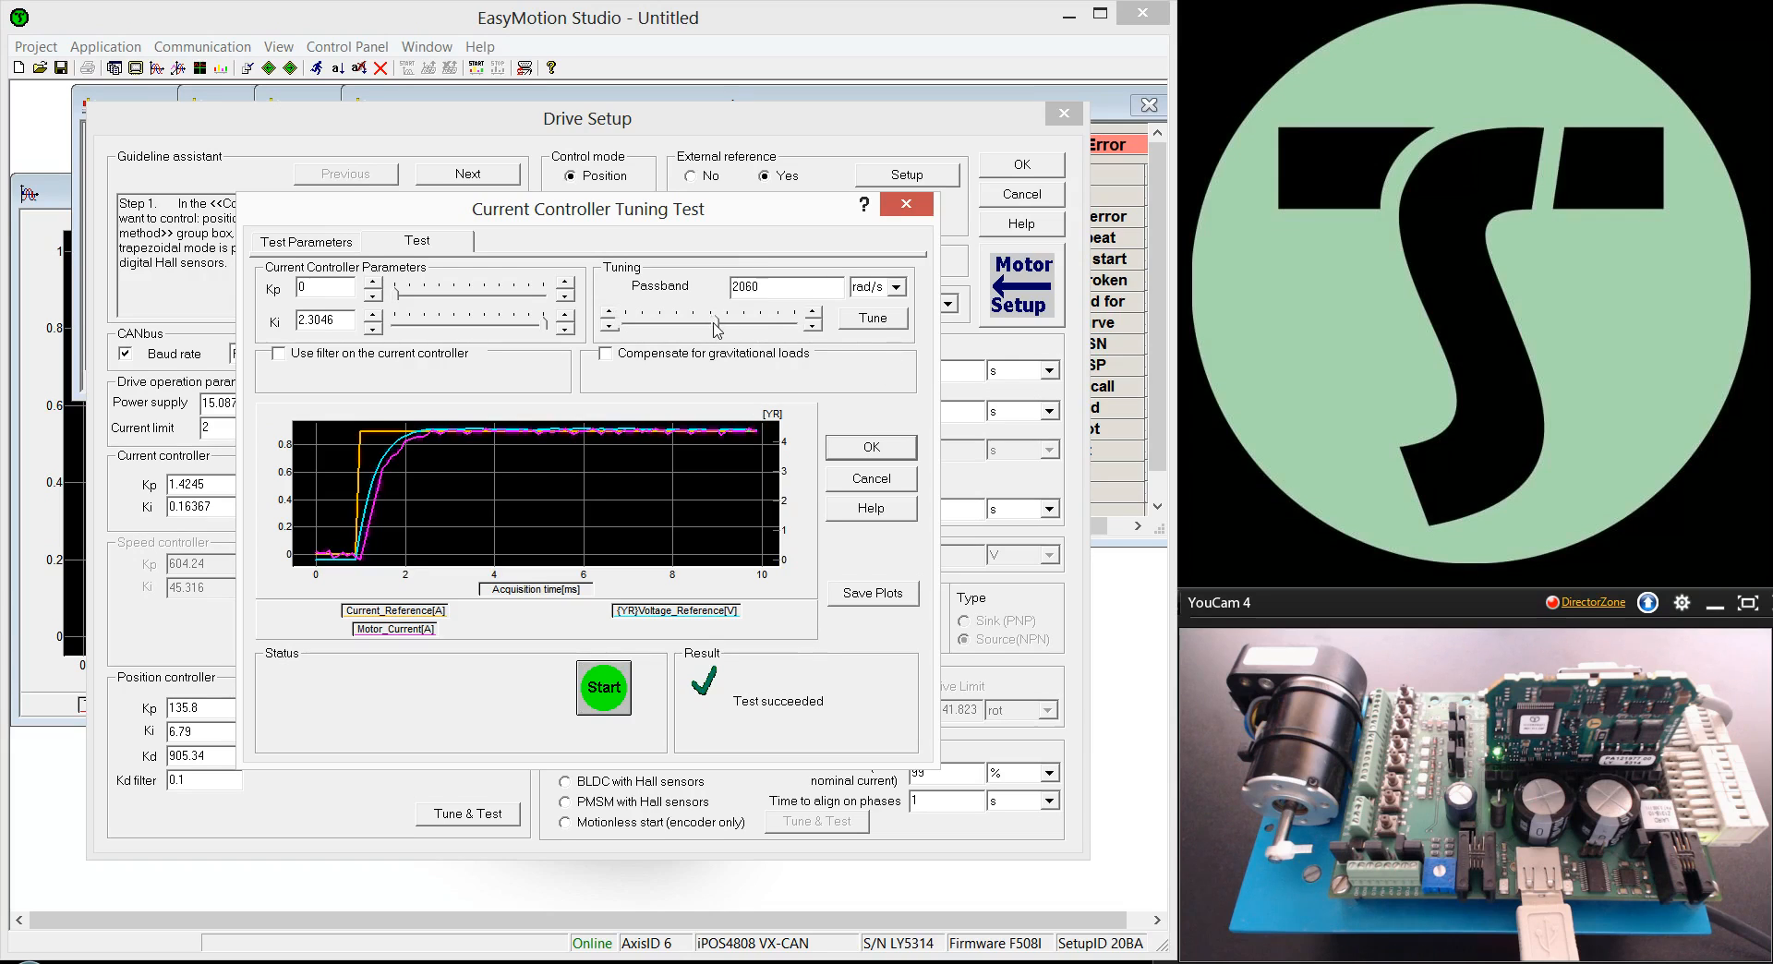
Step: Retune the current controller for passbands of 3000 and 4000 rad/s, running the step response test for each
{"action": "left_click_drag", "start_coordinate": [713, 322], "coordinate": [800, 323]}
{"action": "left_click", "coordinate": [885, 320]}
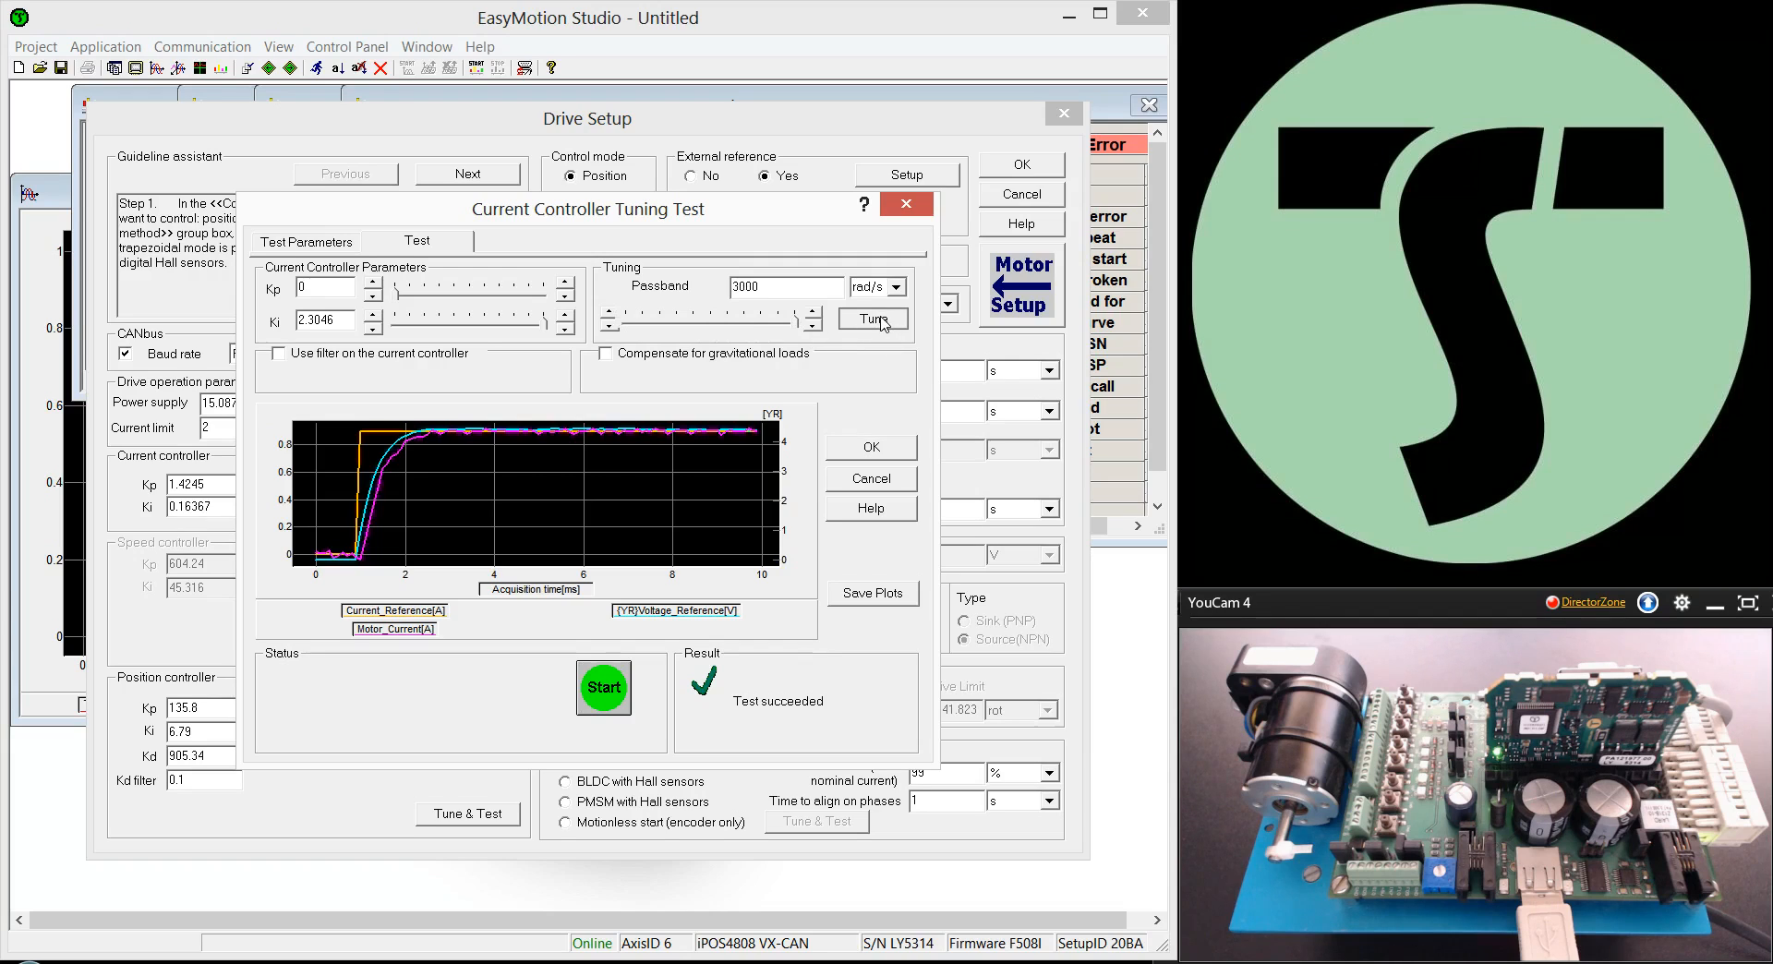
{"action": "left_click", "coordinate": [604, 689]}
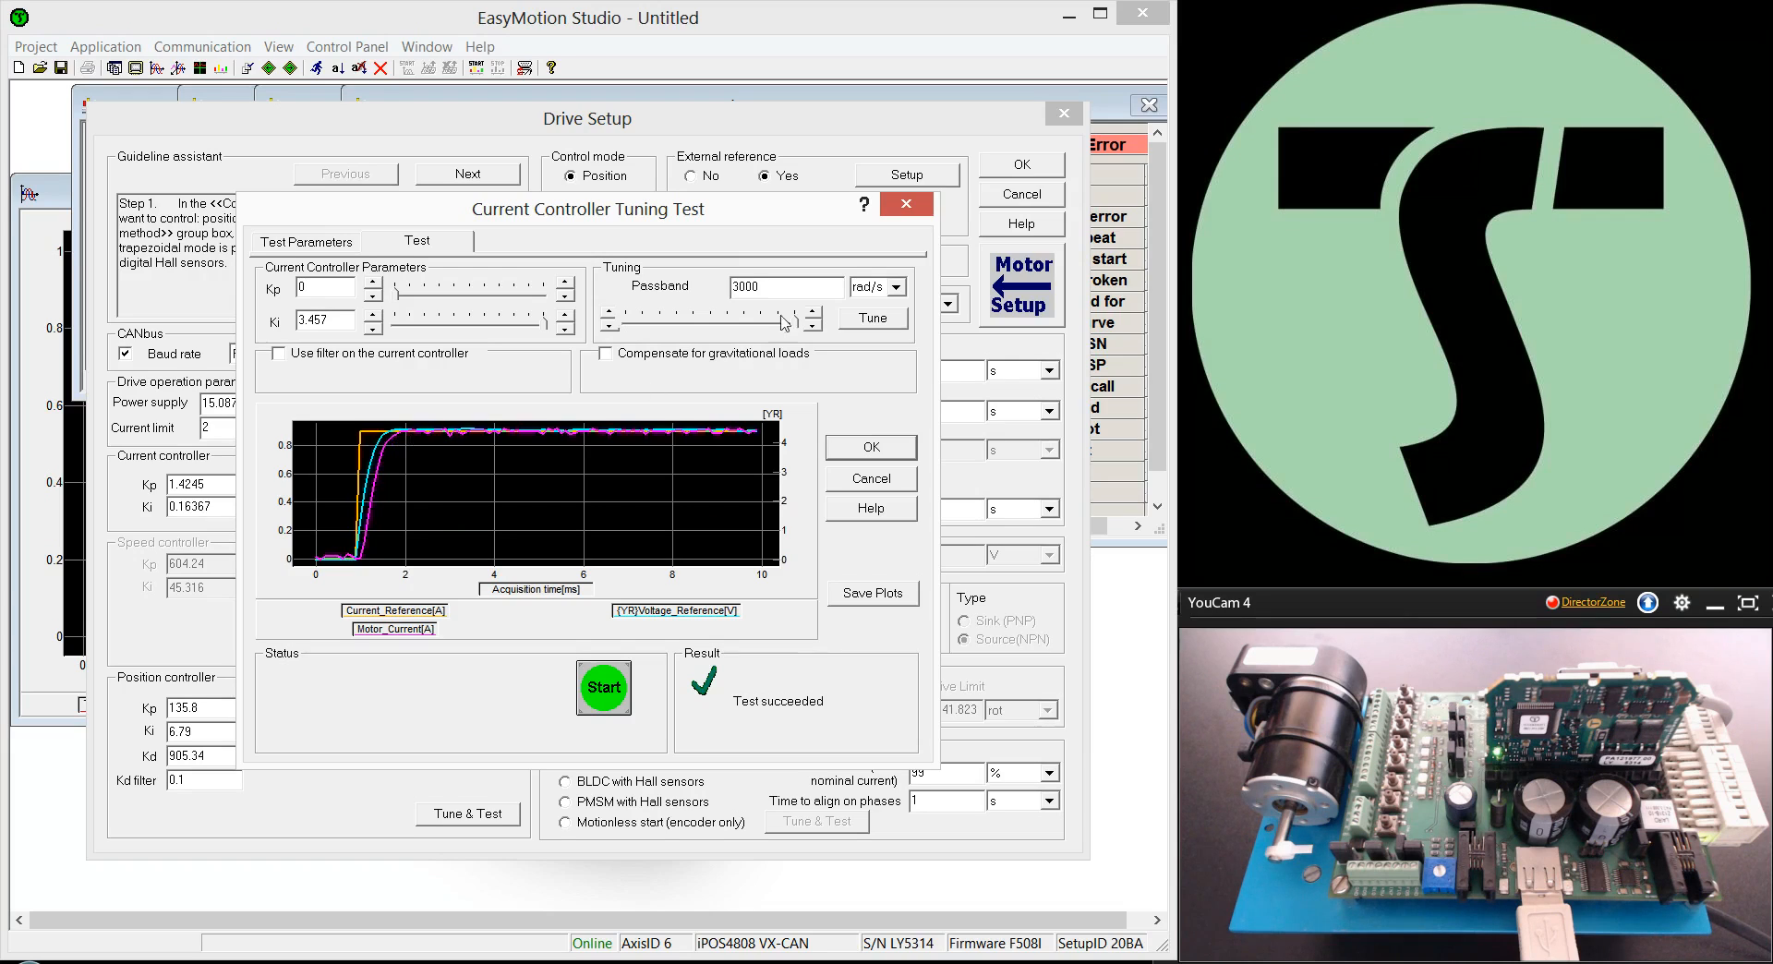
{"action": "mouse_move", "coordinate": [796, 320]}
{"action": "left_mouse_down"}
{"action": "mouse_move", "coordinate": [739, 329]}
{"action": "mouse_move", "coordinate": [805, 333]}
{"action": "left_mouse_up"}
{"action": "left_click", "coordinate": [882, 321]}
{"action": "left_click", "coordinate": [606, 700]}
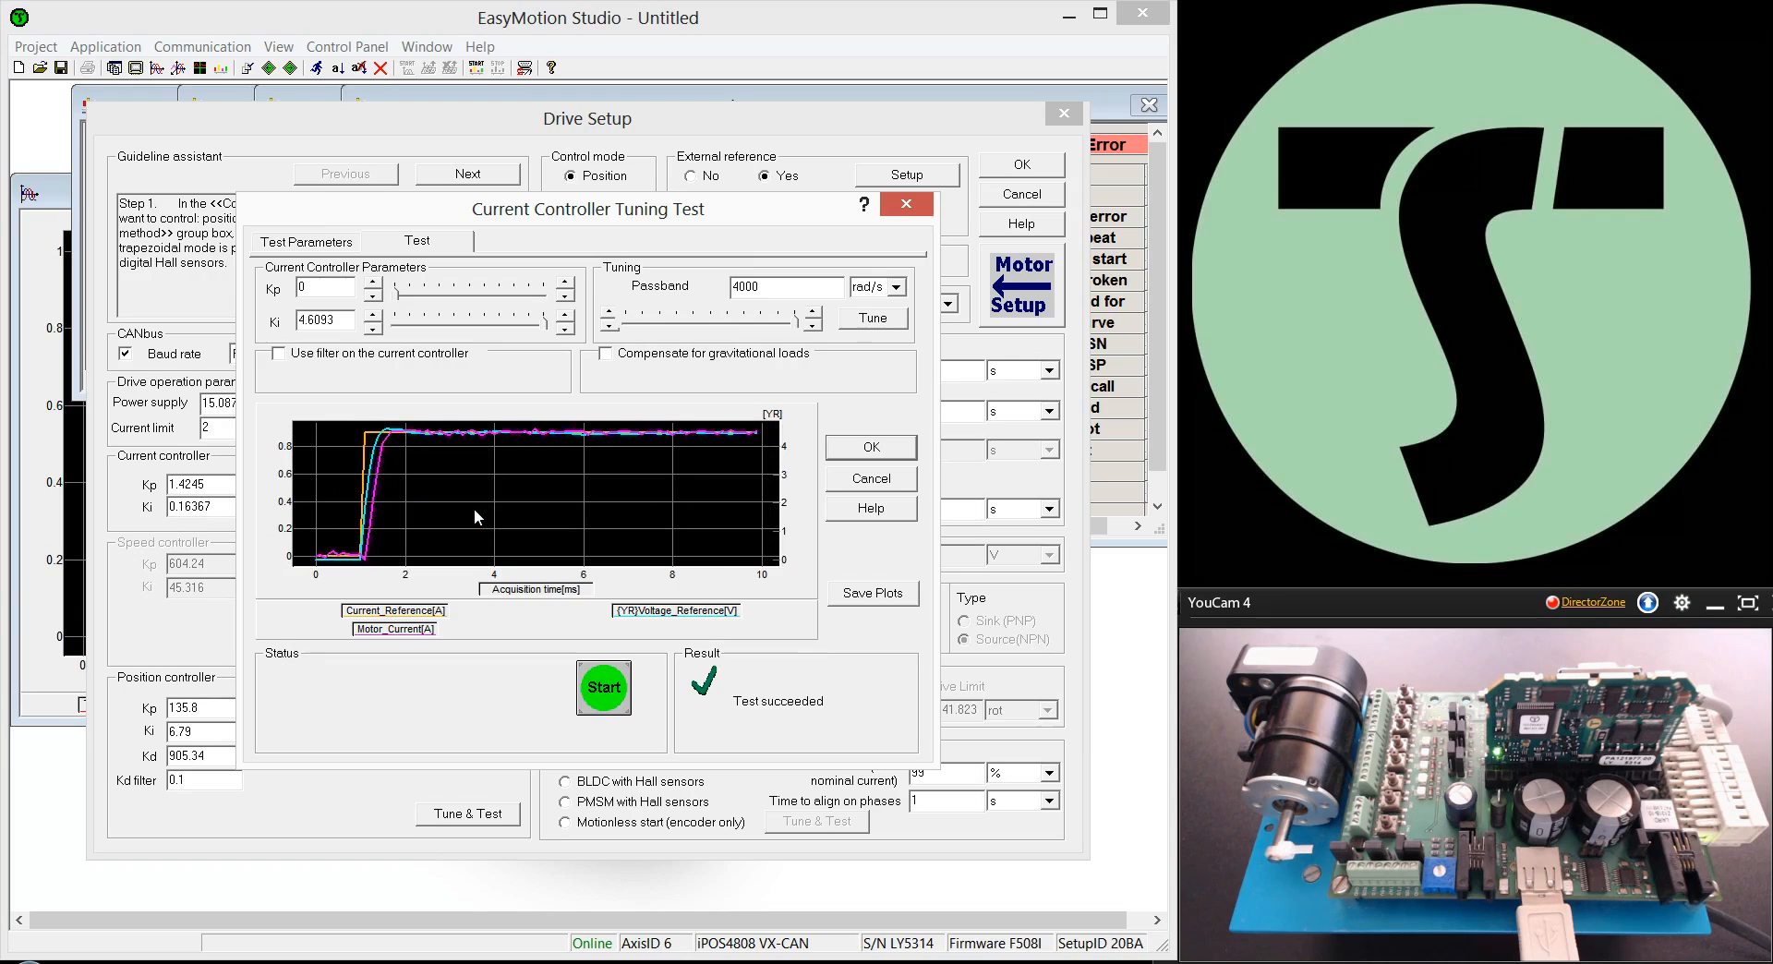
Step: Set the current controller's Kp to 4 and Ki to 7, and run the step response test
{"action": "double_click", "coordinate": [316, 286]}
{"action": "type", "text": "4"}
{"action": "key", "text": "Tab"}
{"action": "type", "text": "7"}
{"action": "left_click", "coordinate": [597, 700]}
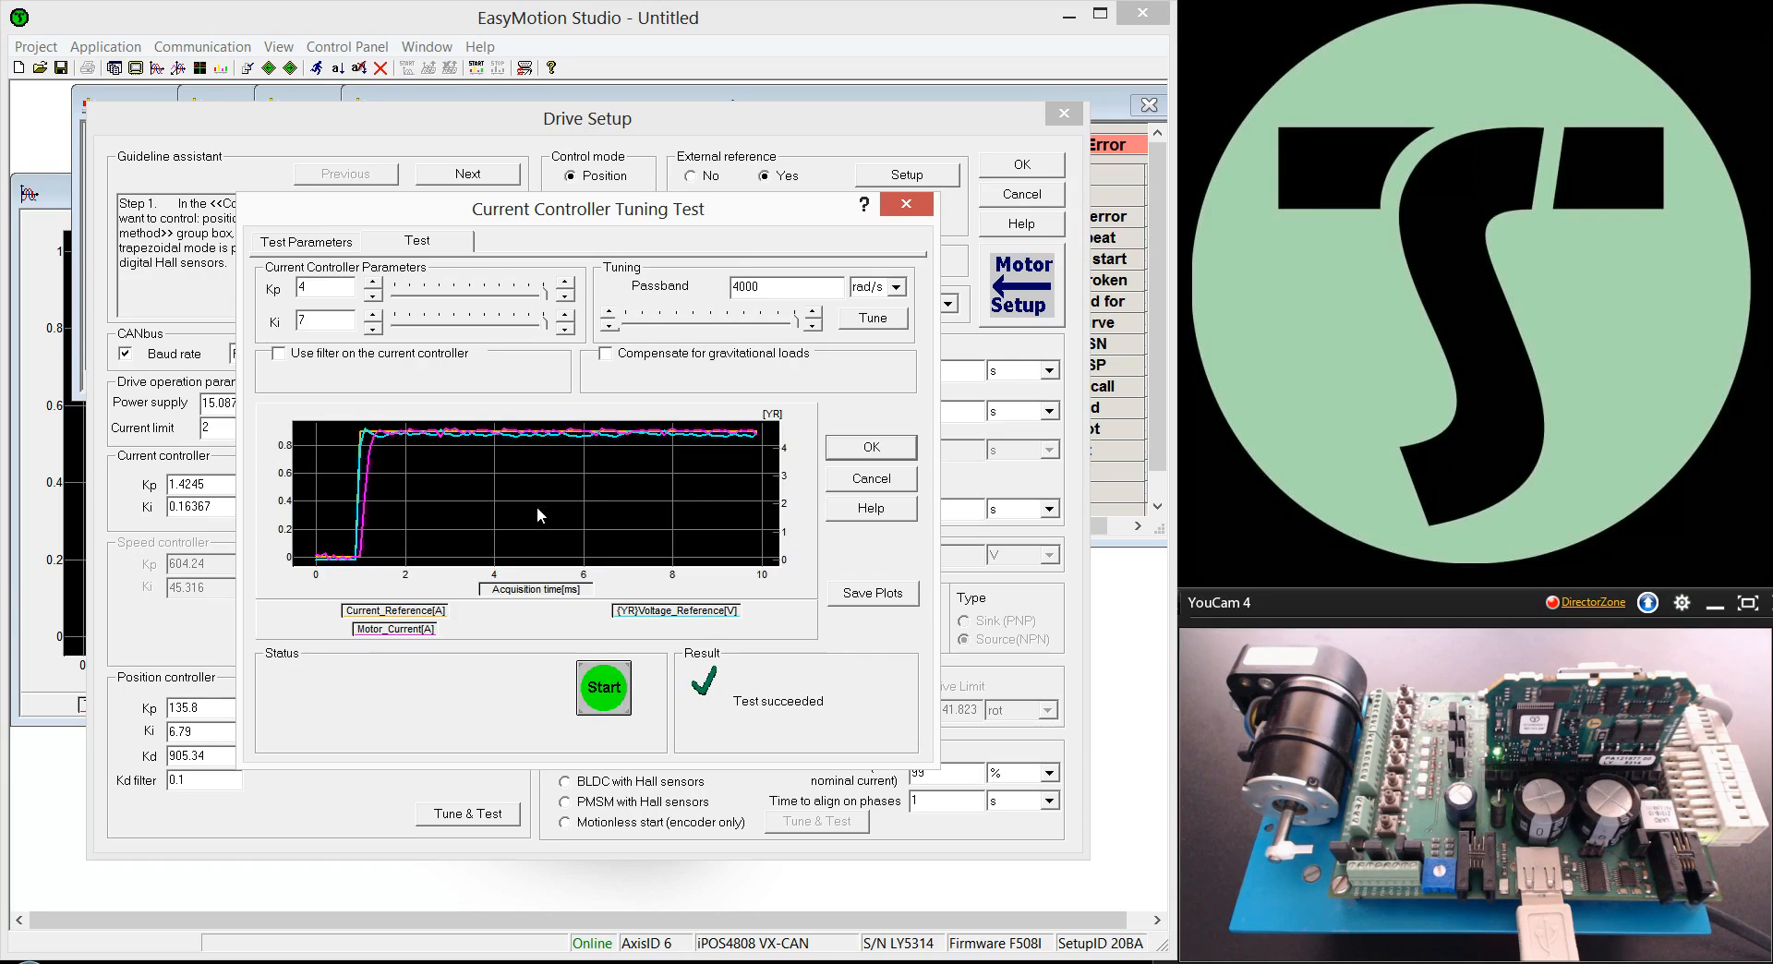
Step: Test the current controller's response with Ki set to 40 and Kp set to 0
{"action": "double_click", "coordinate": [325, 320]}
{"action": "type", "text": "40"}
{"action": "key", "text": "shift+Tab"}
{"action": "type", "text": "0"}
{"action": "left_click", "coordinate": [603, 687]}
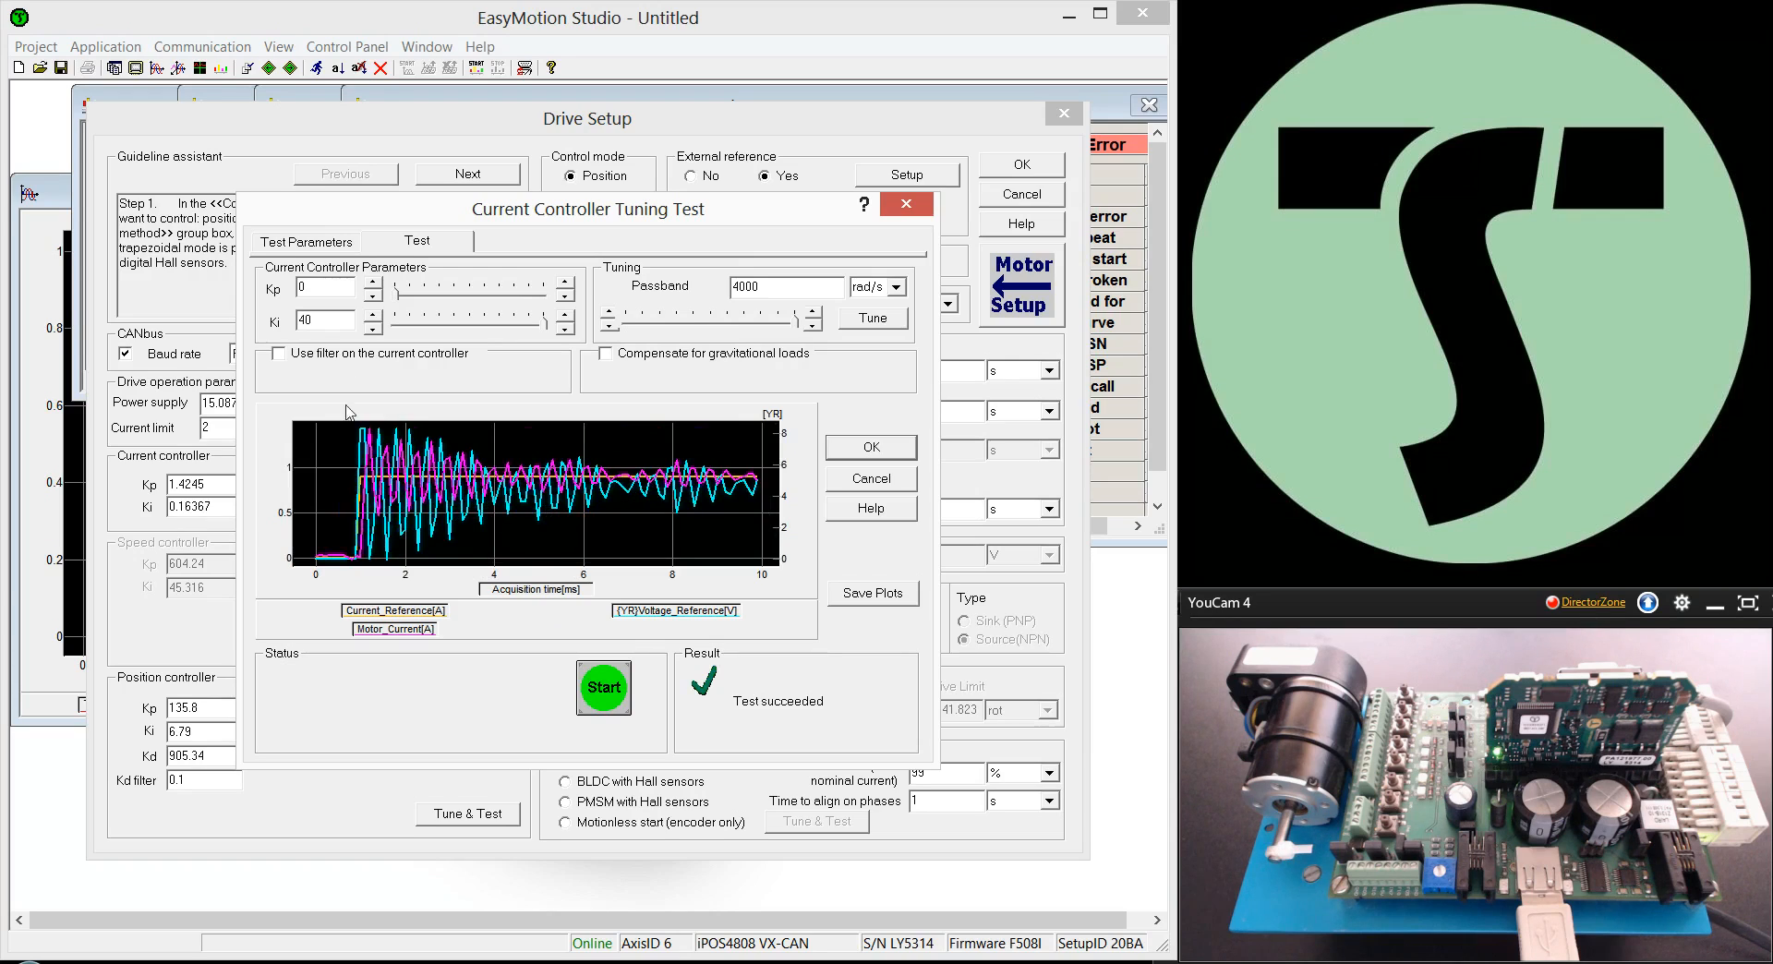
Step: Lower the current controller's Ki to 1 and rerun the step response test
{"action": "double_click", "coordinate": [305, 320]}
{"action": "type", "text": "1"}
{"action": "left_click", "coordinate": [601, 688]}
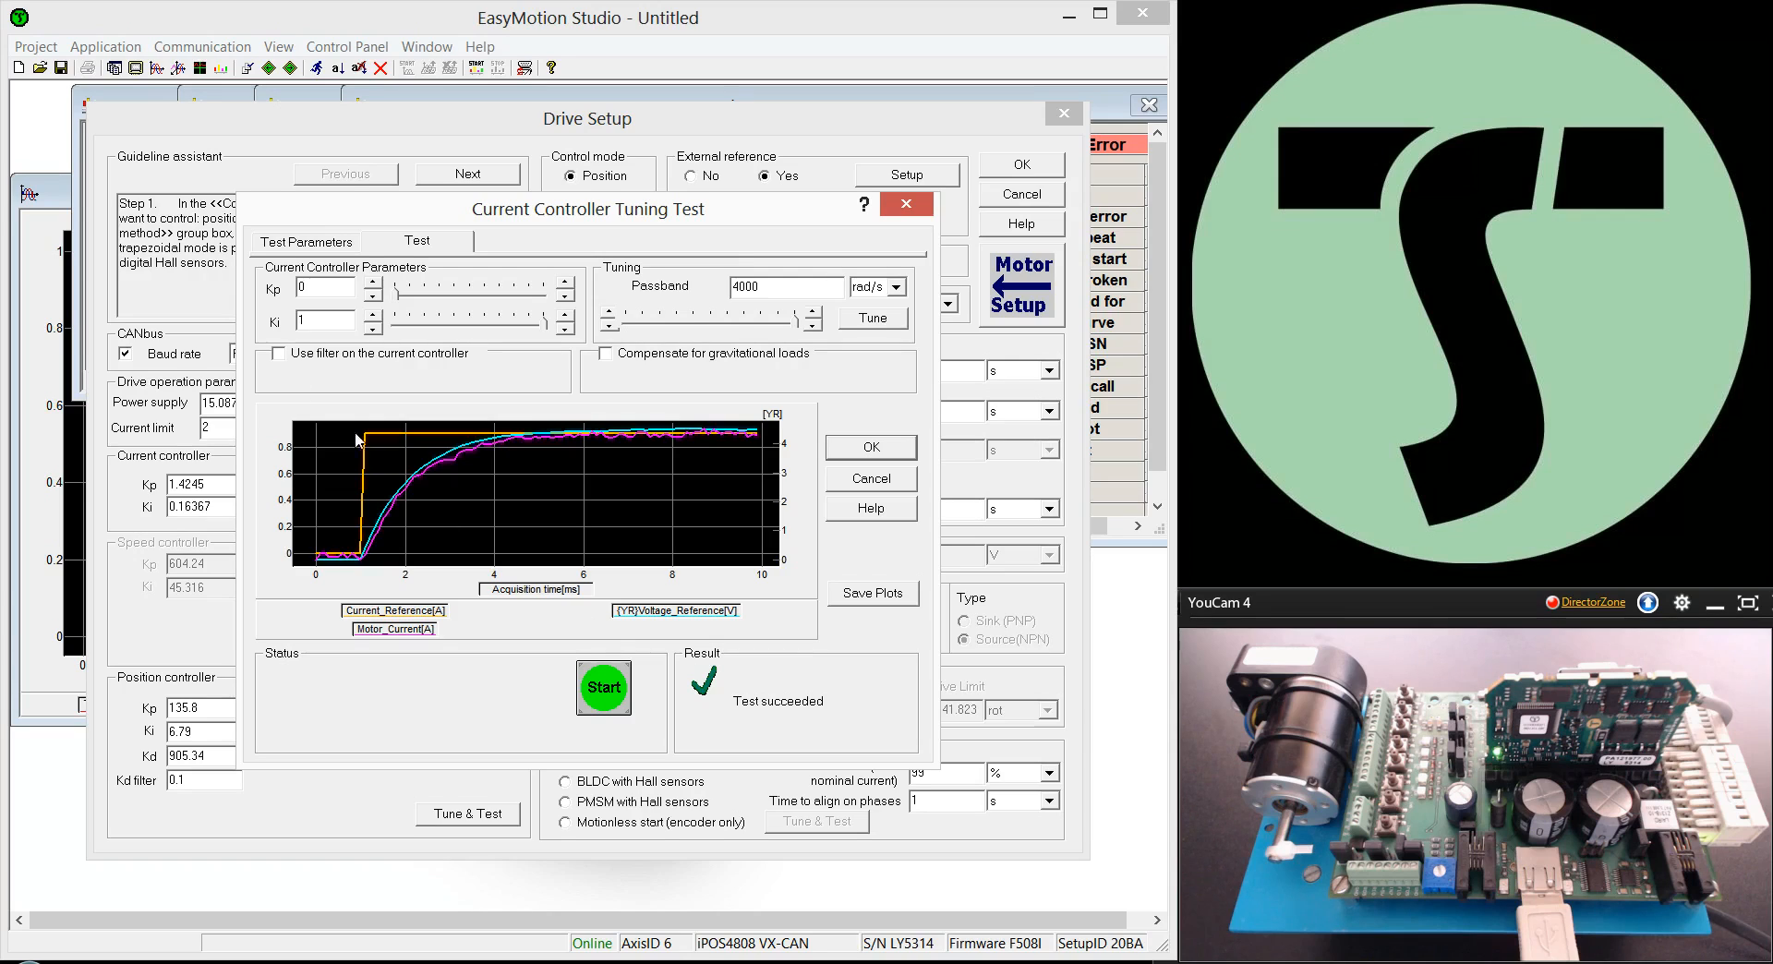
Step: Restore the current controller gains to Kp 4 and Ki 7, and apply them to the drive setup
{"action": "double_click", "coordinate": [301, 286]}
{"action": "type", "text": "4"}
{"action": "key", "text": "Tab"}
{"action": "type", "text": "7"}
{"action": "left_click", "coordinate": [872, 447]}
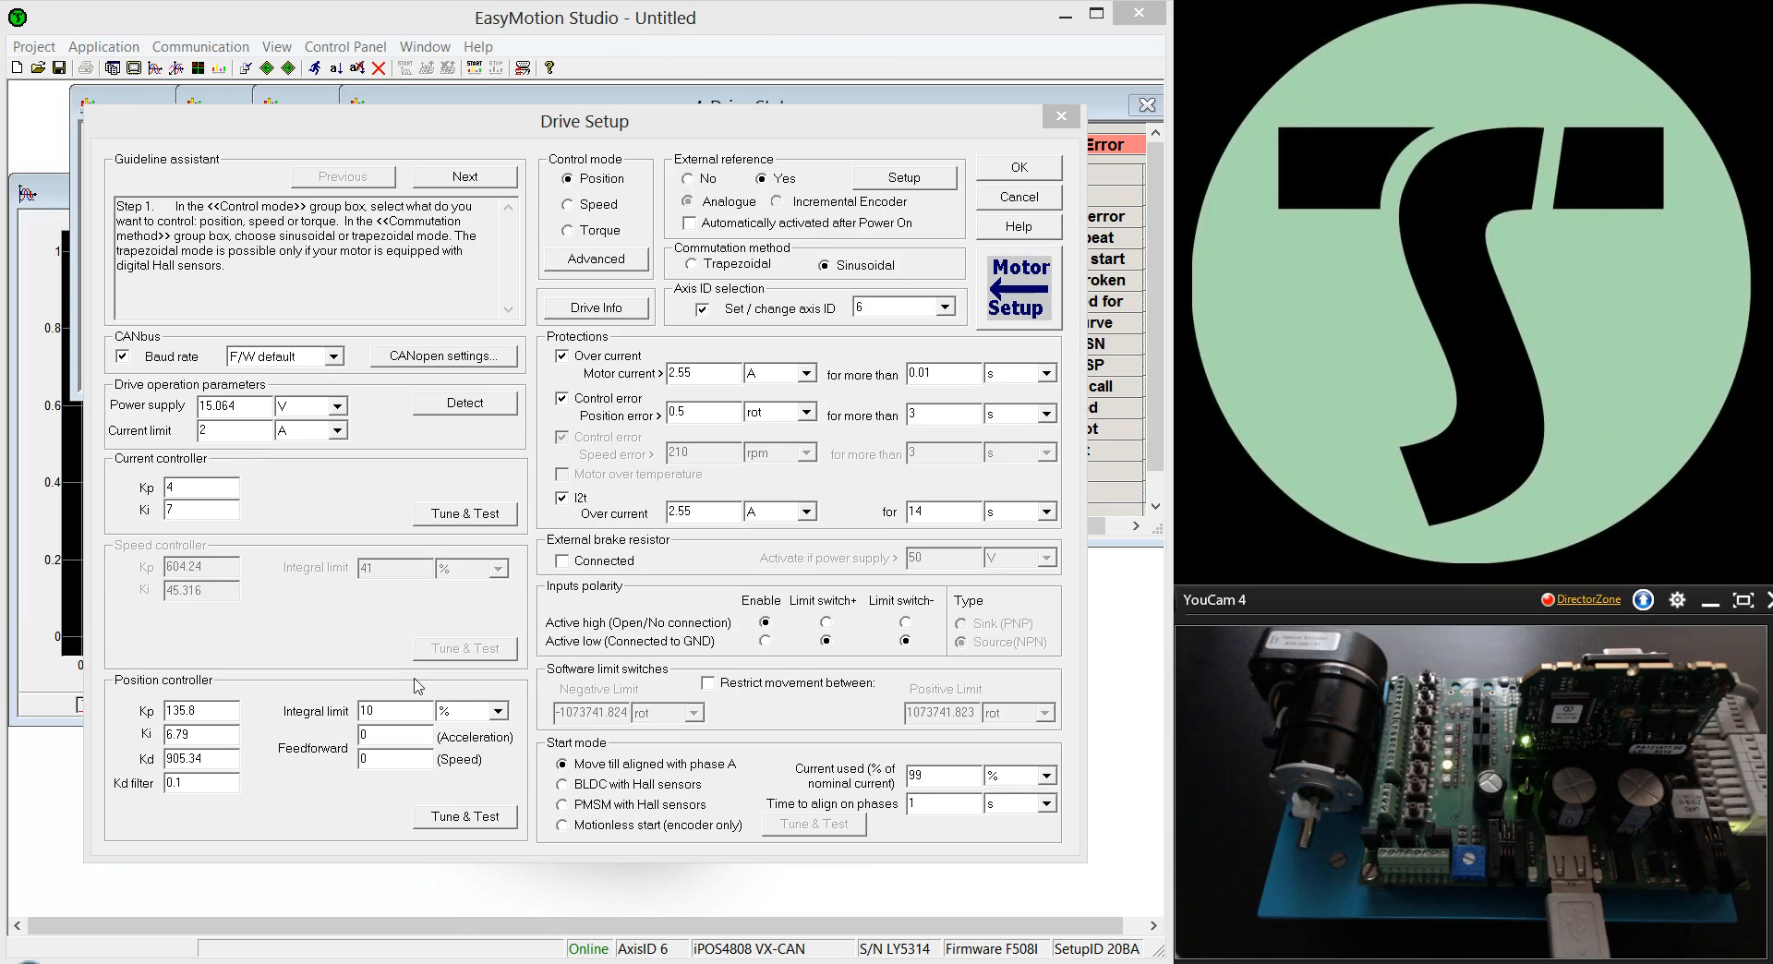
Step: Open the position controller's tuning test and set its start current to 100 % of the nominal current
{"action": "left_click", "coordinate": [461, 818]}
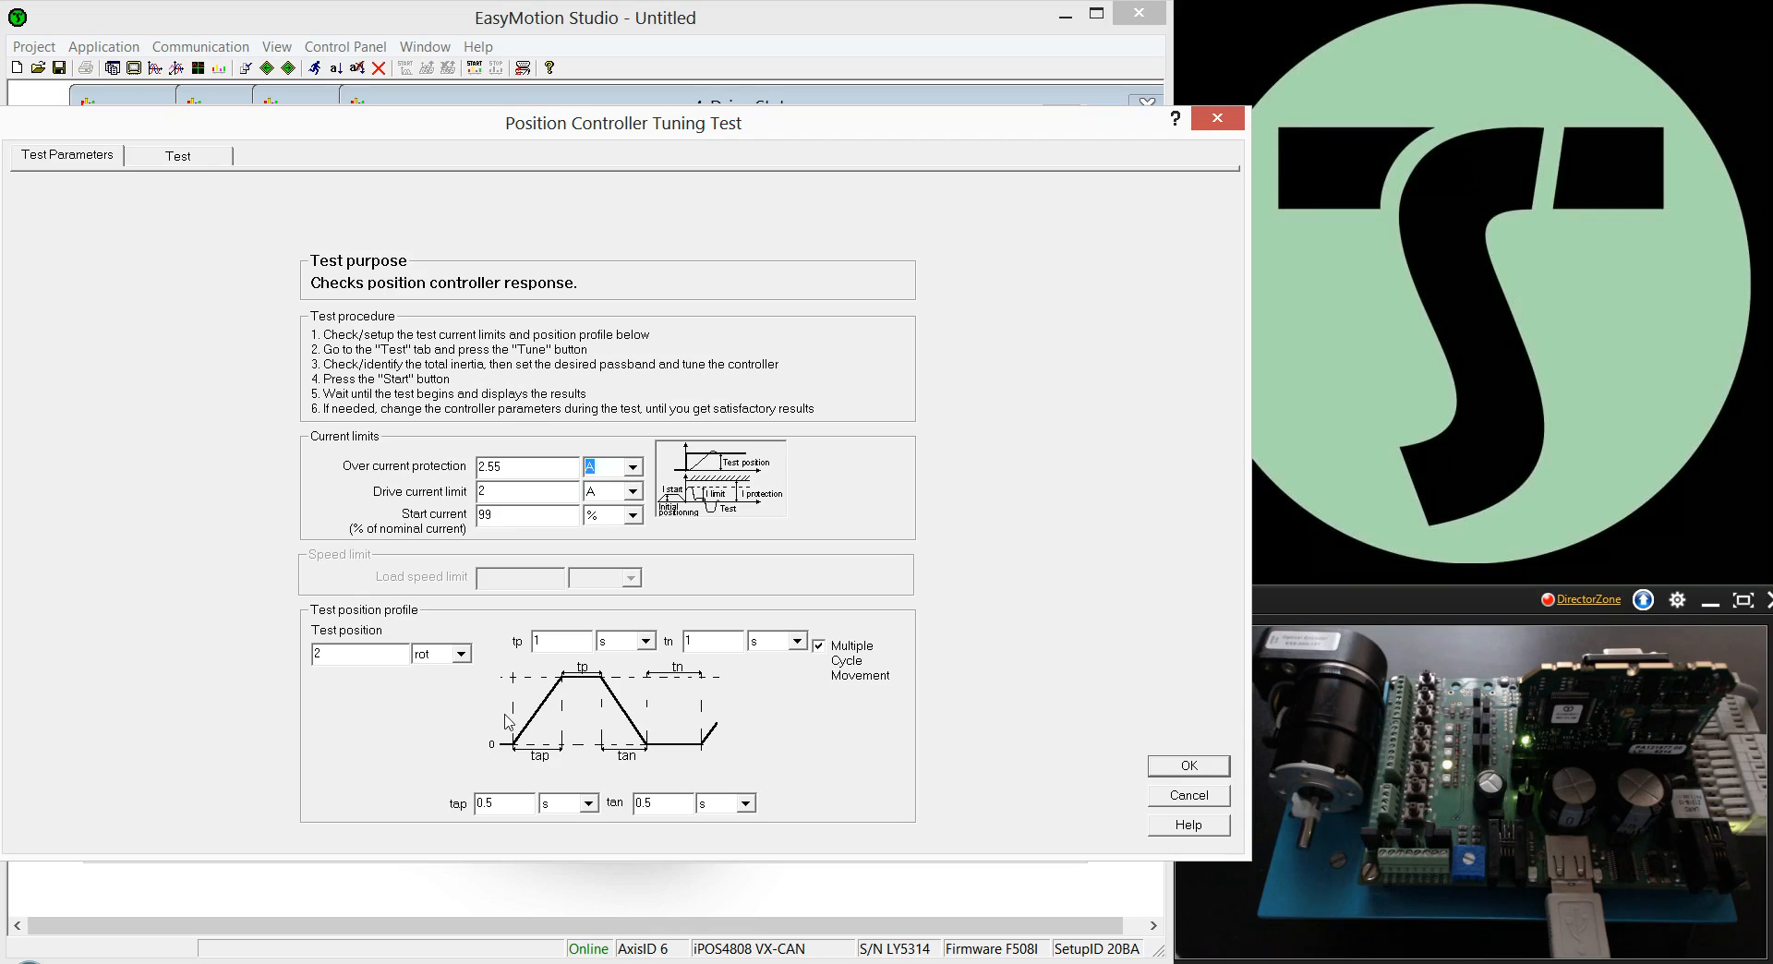
{"action": "left_click_drag", "start_coordinate": [343, 654], "coordinate": [262, 646]}
{"action": "left_click_drag", "start_coordinate": [505, 804], "coordinate": [425, 807]}
{"action": "left_click_drag", "start_coordinate": [670, 806], "coordinate": [593, 805]}
{"action": "left_click", "coordinate": [546, 639]}
{"action": "left_click", "coordinate": [700, 640]}
{"action": "left_click_drag", "start_coordinate": [522, 484], "coordinate": [430, 474]}
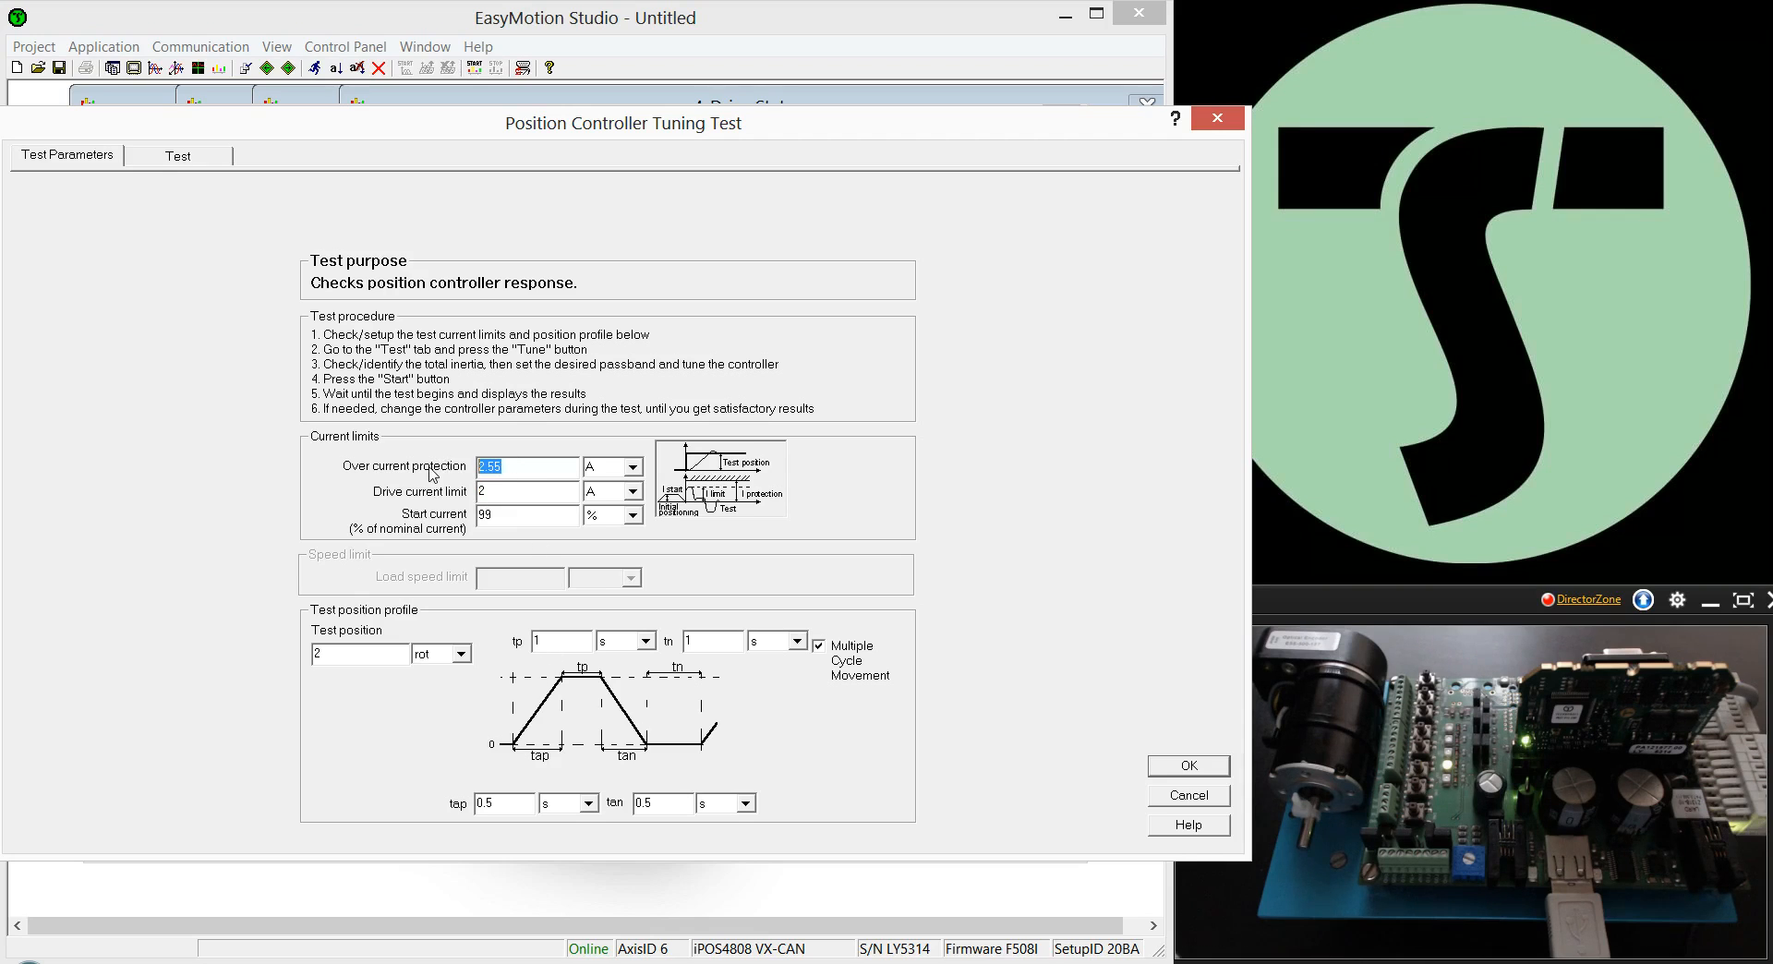
{"action": "left_click", "coordinate": [519, 520]}
{"action": "double_click", "coordinate": [519, 520]}
{"action": "type", "text": "100"}
Step: Run the total inertia identification test for the motor and load, and transfer its result to the position controller tuning
{"action": "left_click", "coordinate": [178, 156]}
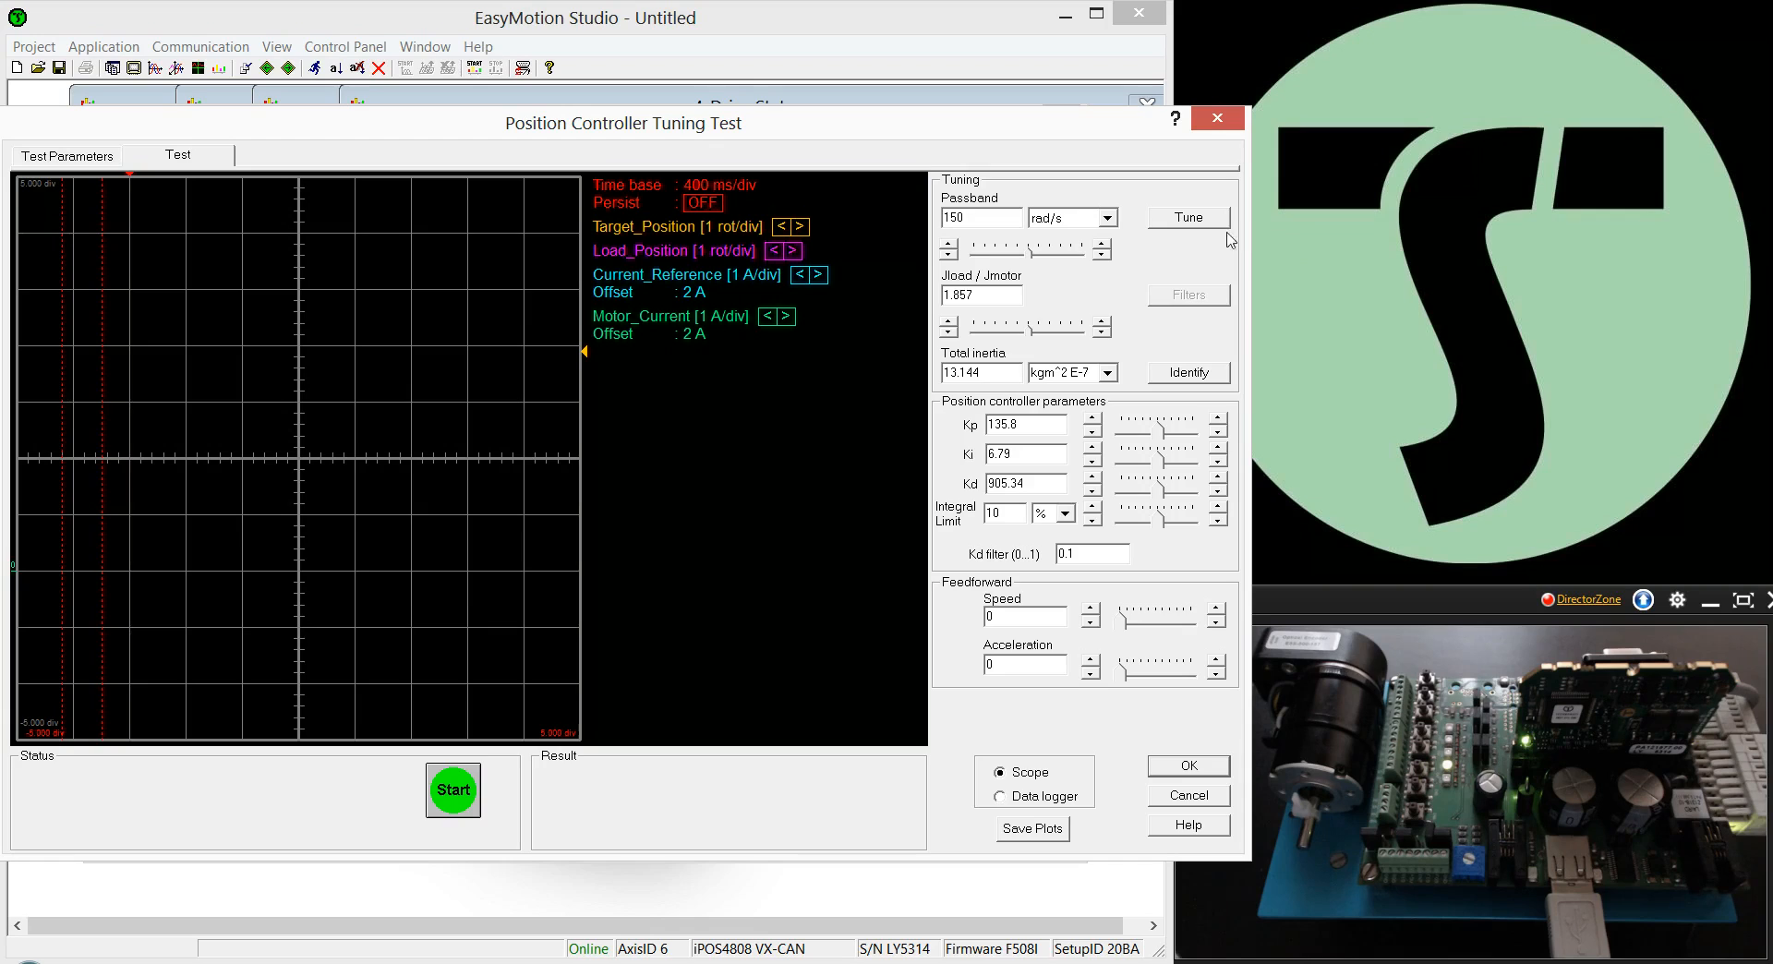
{"action": "left_click", "coordinate": [1188, 377]}
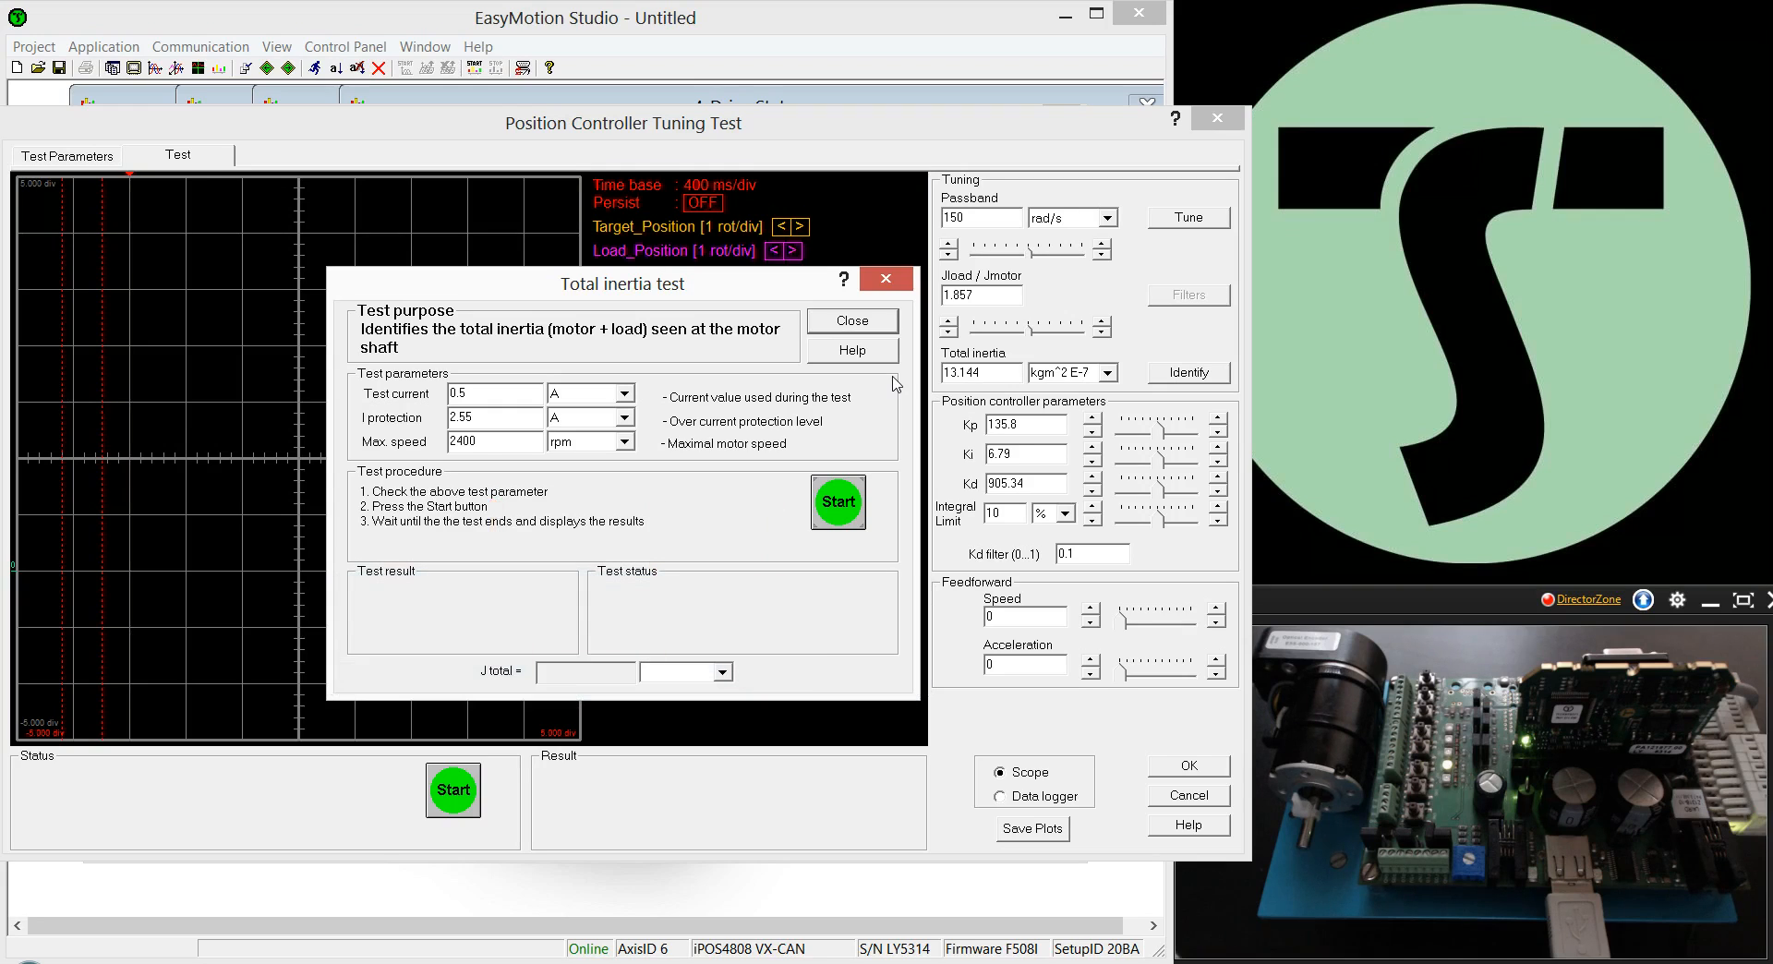
{"action": "left_click_drag", "start_coordinate": [479, 392], "coordinate": [406, 399]}
{"action": "left_click_drag", "start_coordinate": [485, 444], "coordinate": [432, 441]}
{"action": "left_click", "coordinate": [846, 511]}
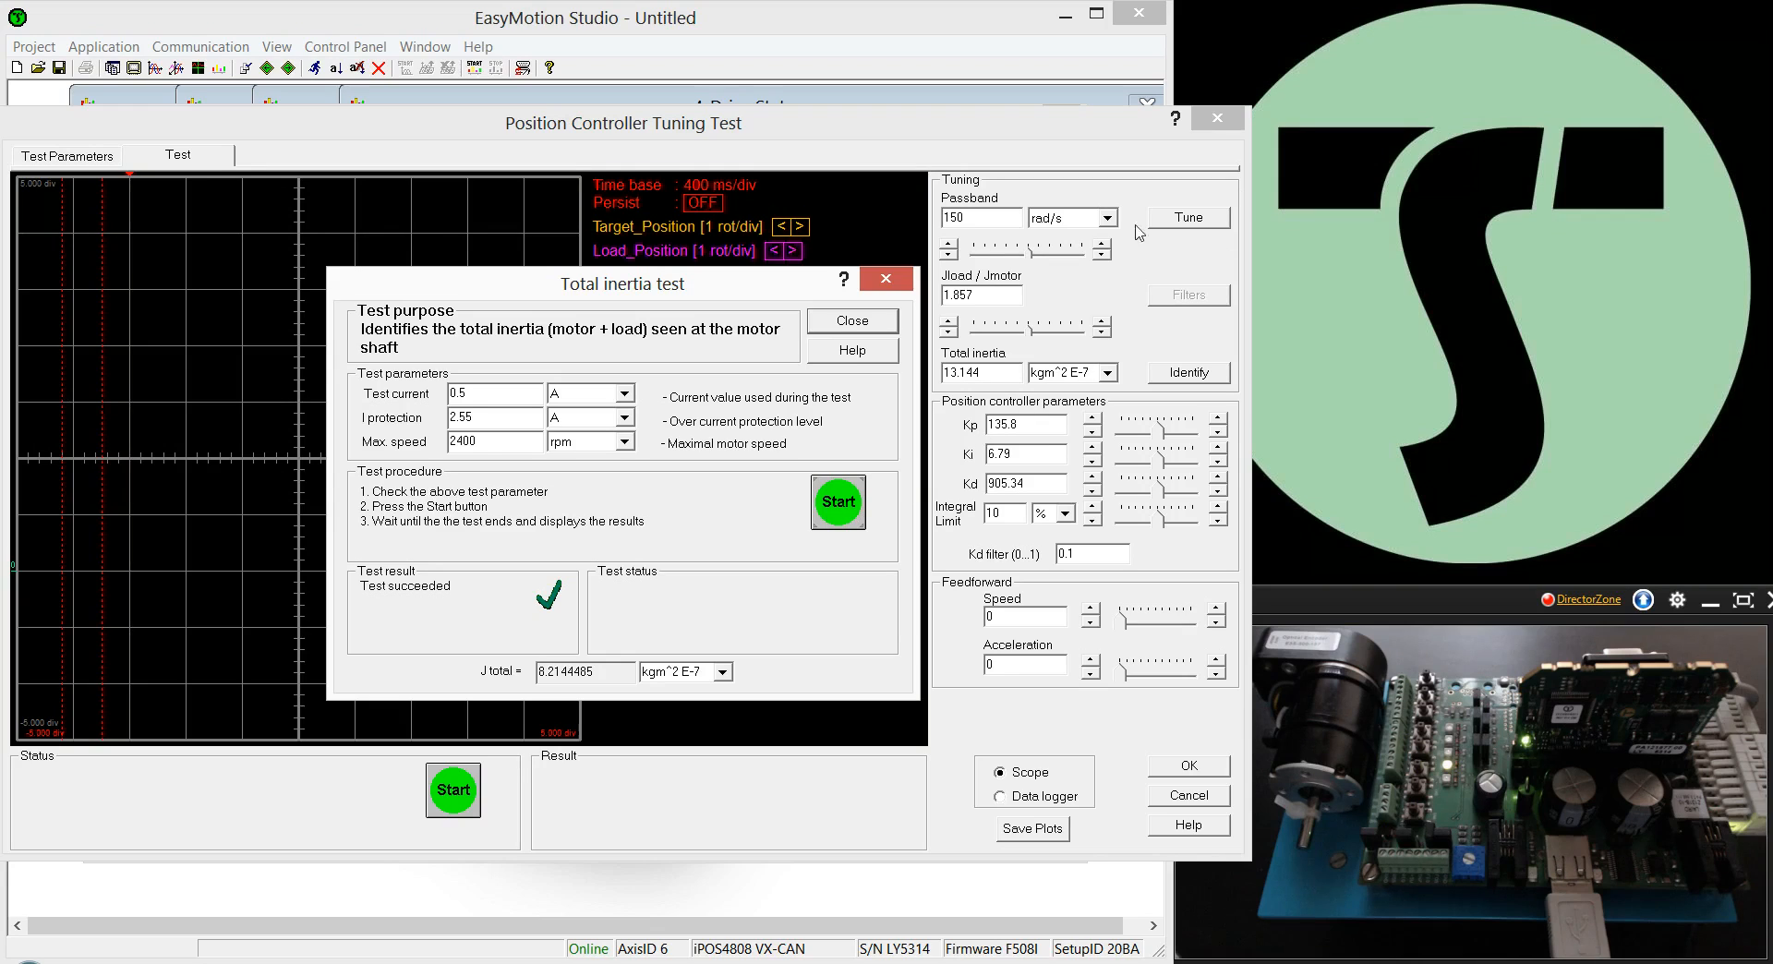
{"action": "left_click", "coordinate": [852, 321]}
{"action": "left_click", "coordinate": [605, 588]}
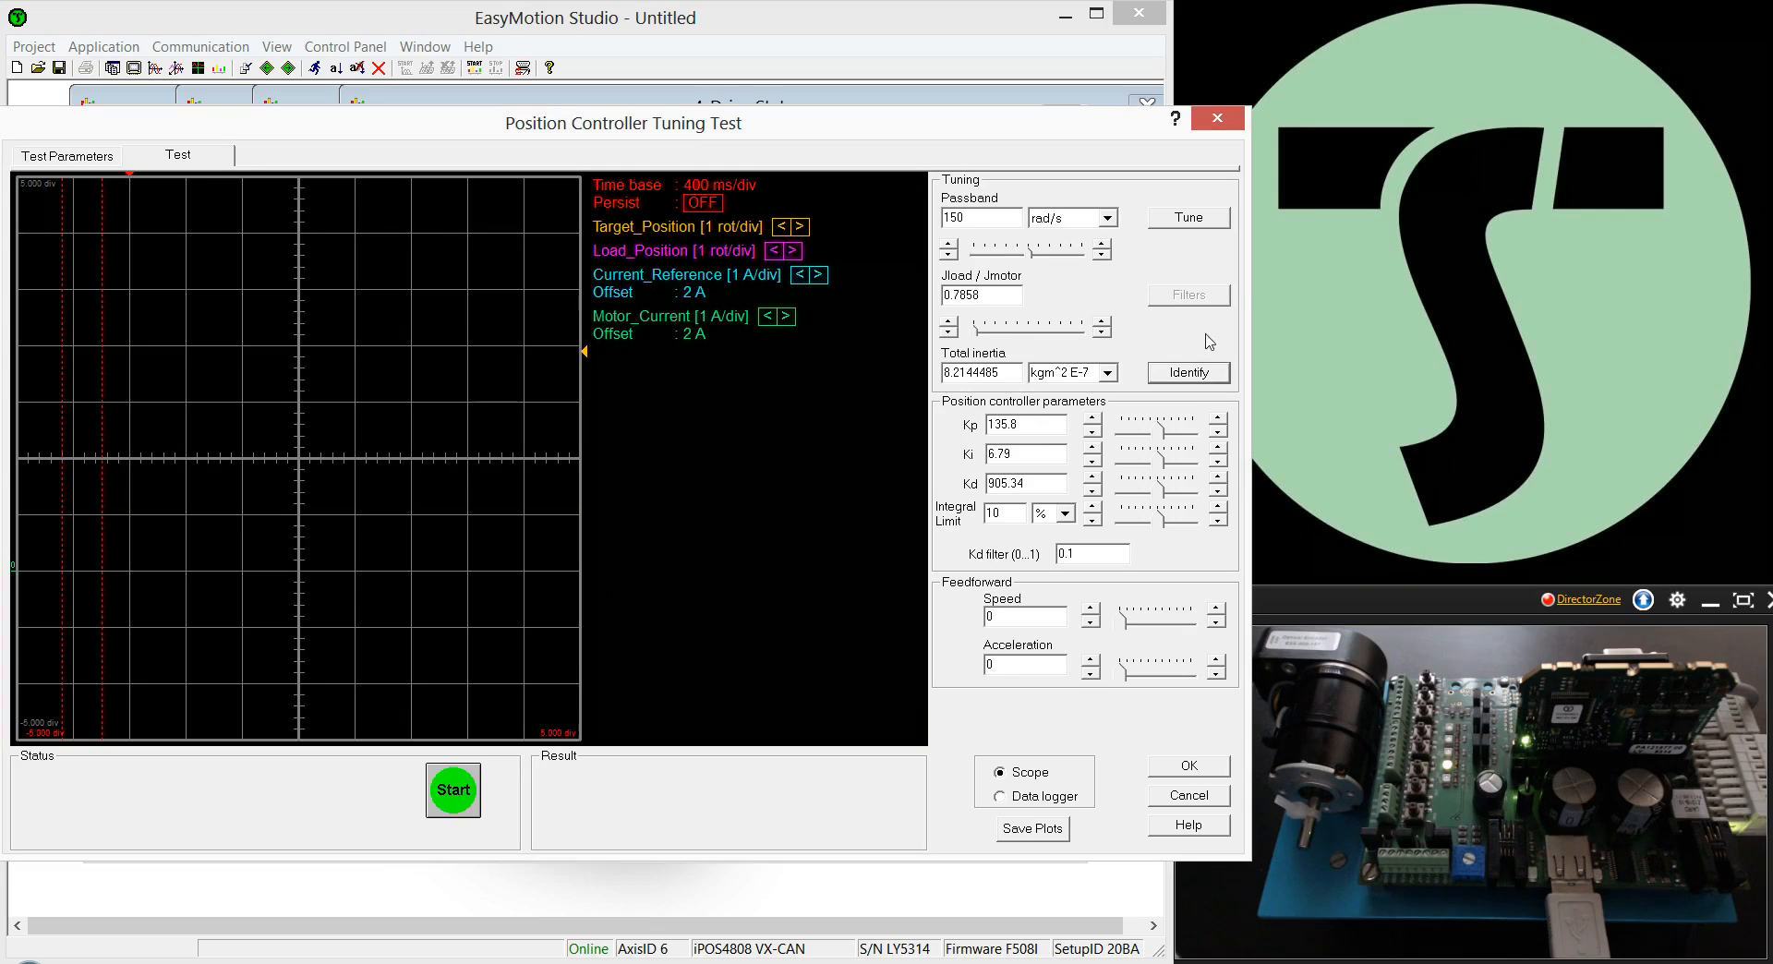
Step: Tune the position controller for the 150 rad/s passband and start the position response test
{"action": "left_click", "coordinate": [1198, 225]}
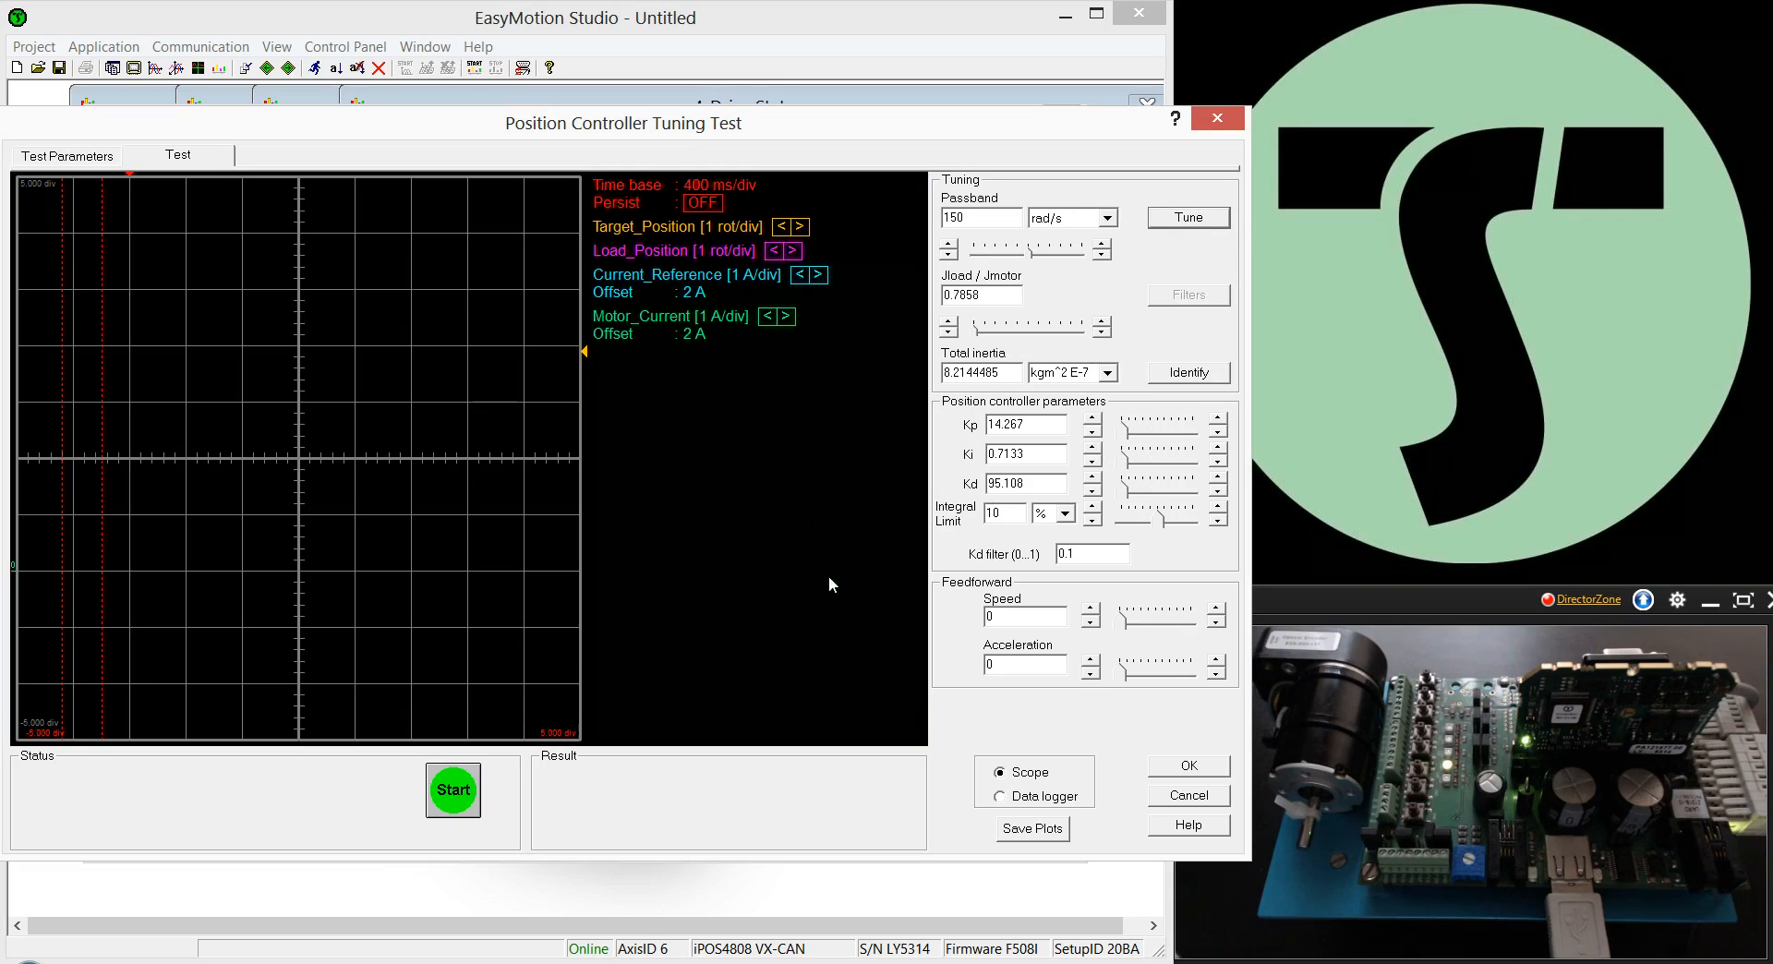
{"action": "left_click", "coordinate": [440, 809]}
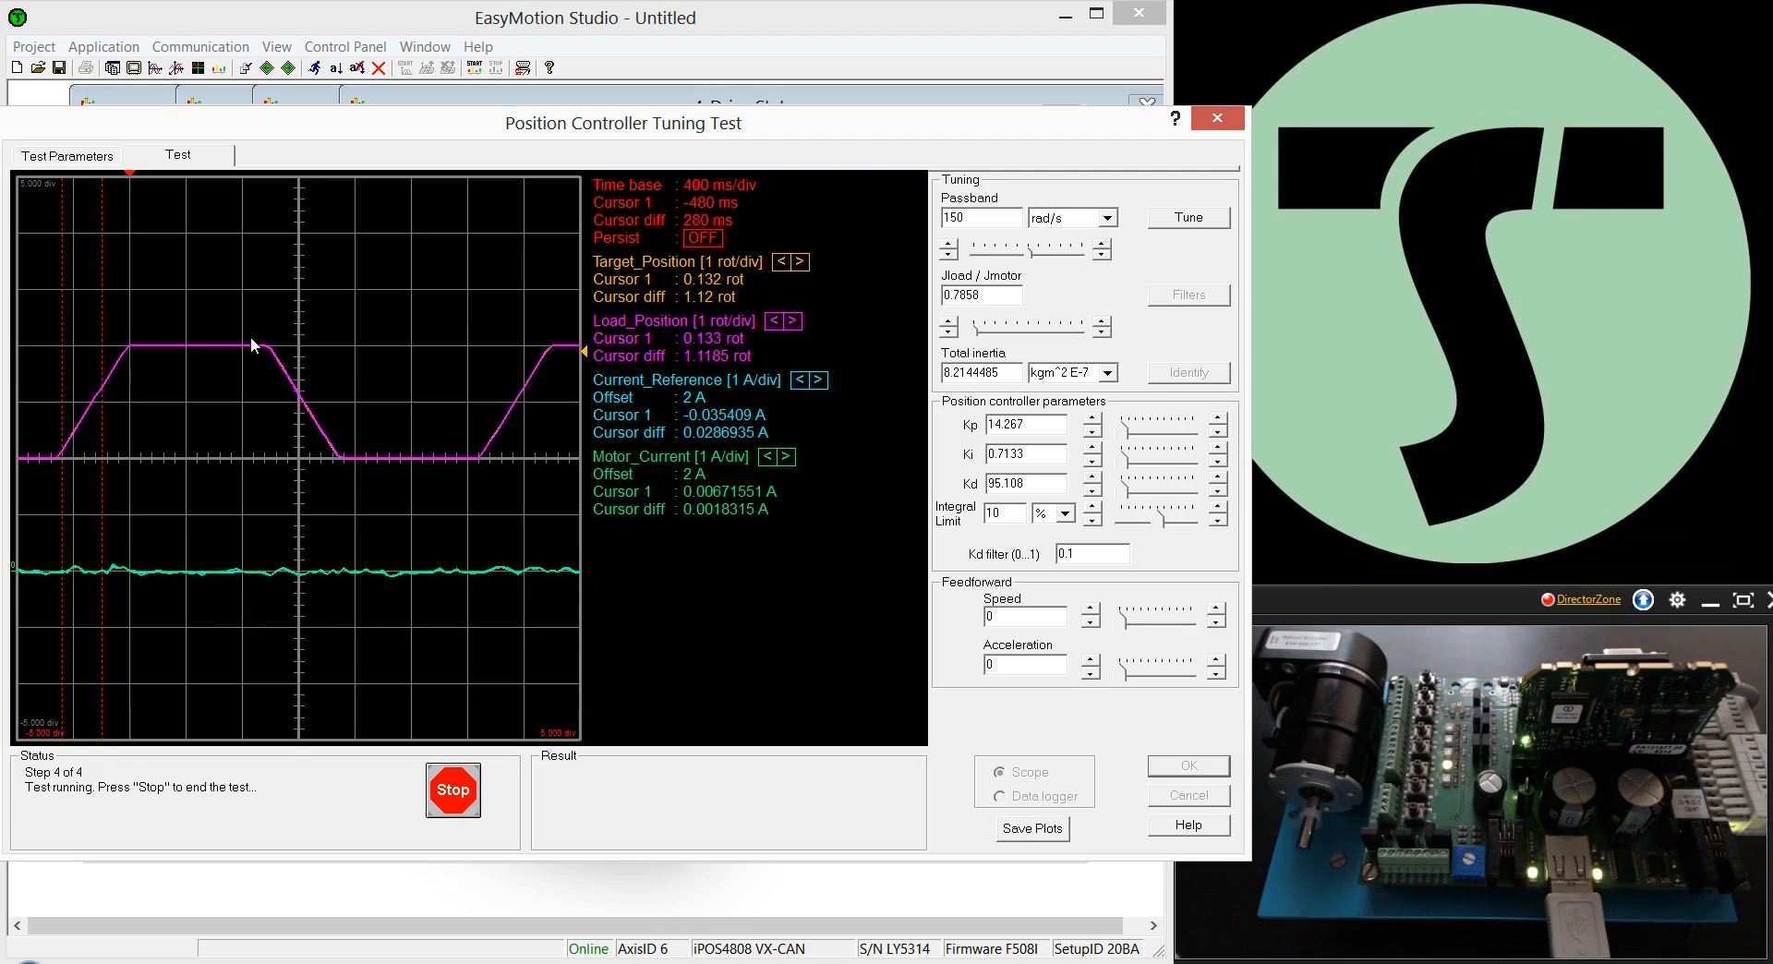
Step: Zoom in on the falling ramp of the scope plot to compare target and load position, and restore the full view
{"action": "left_click_drag", "start_coordinate": [242, 327], "coordinate": [369, 496]}
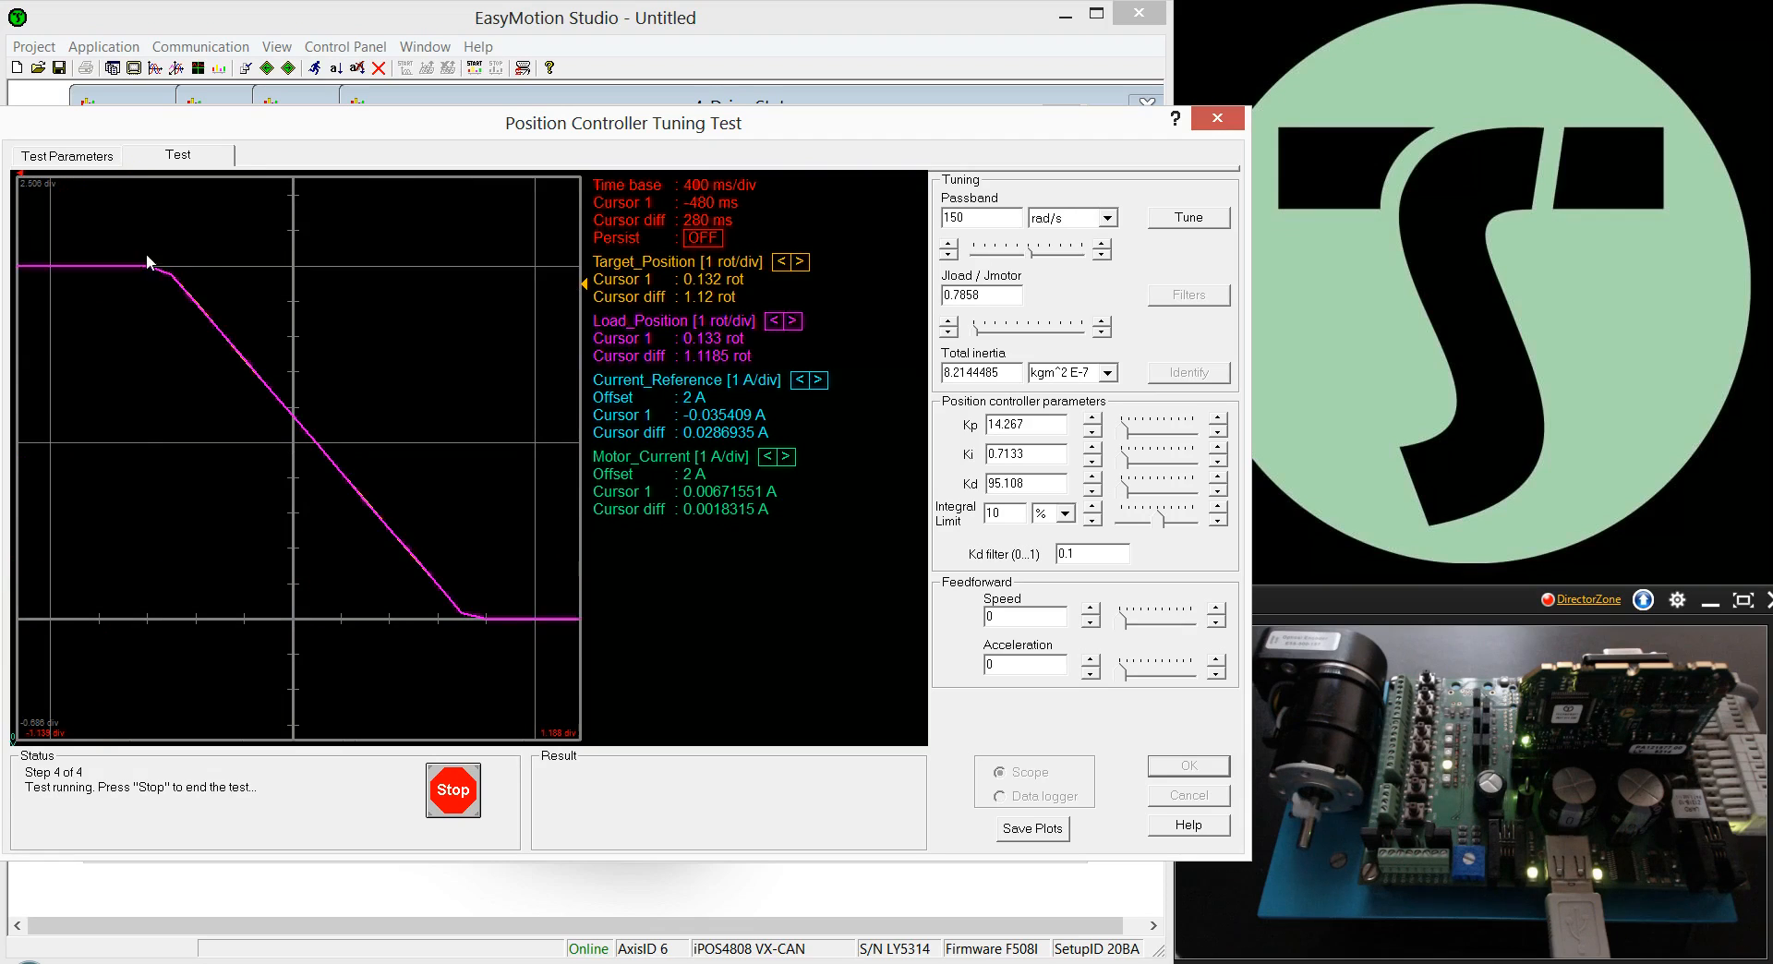
{"action": "left_click_drag", "start_coordinate": [146, 253], "coordinate": [257, 413]}
{"action": "left_click_drag", "start_coordinate": [157, 257], "coordinate": [302, 439]}
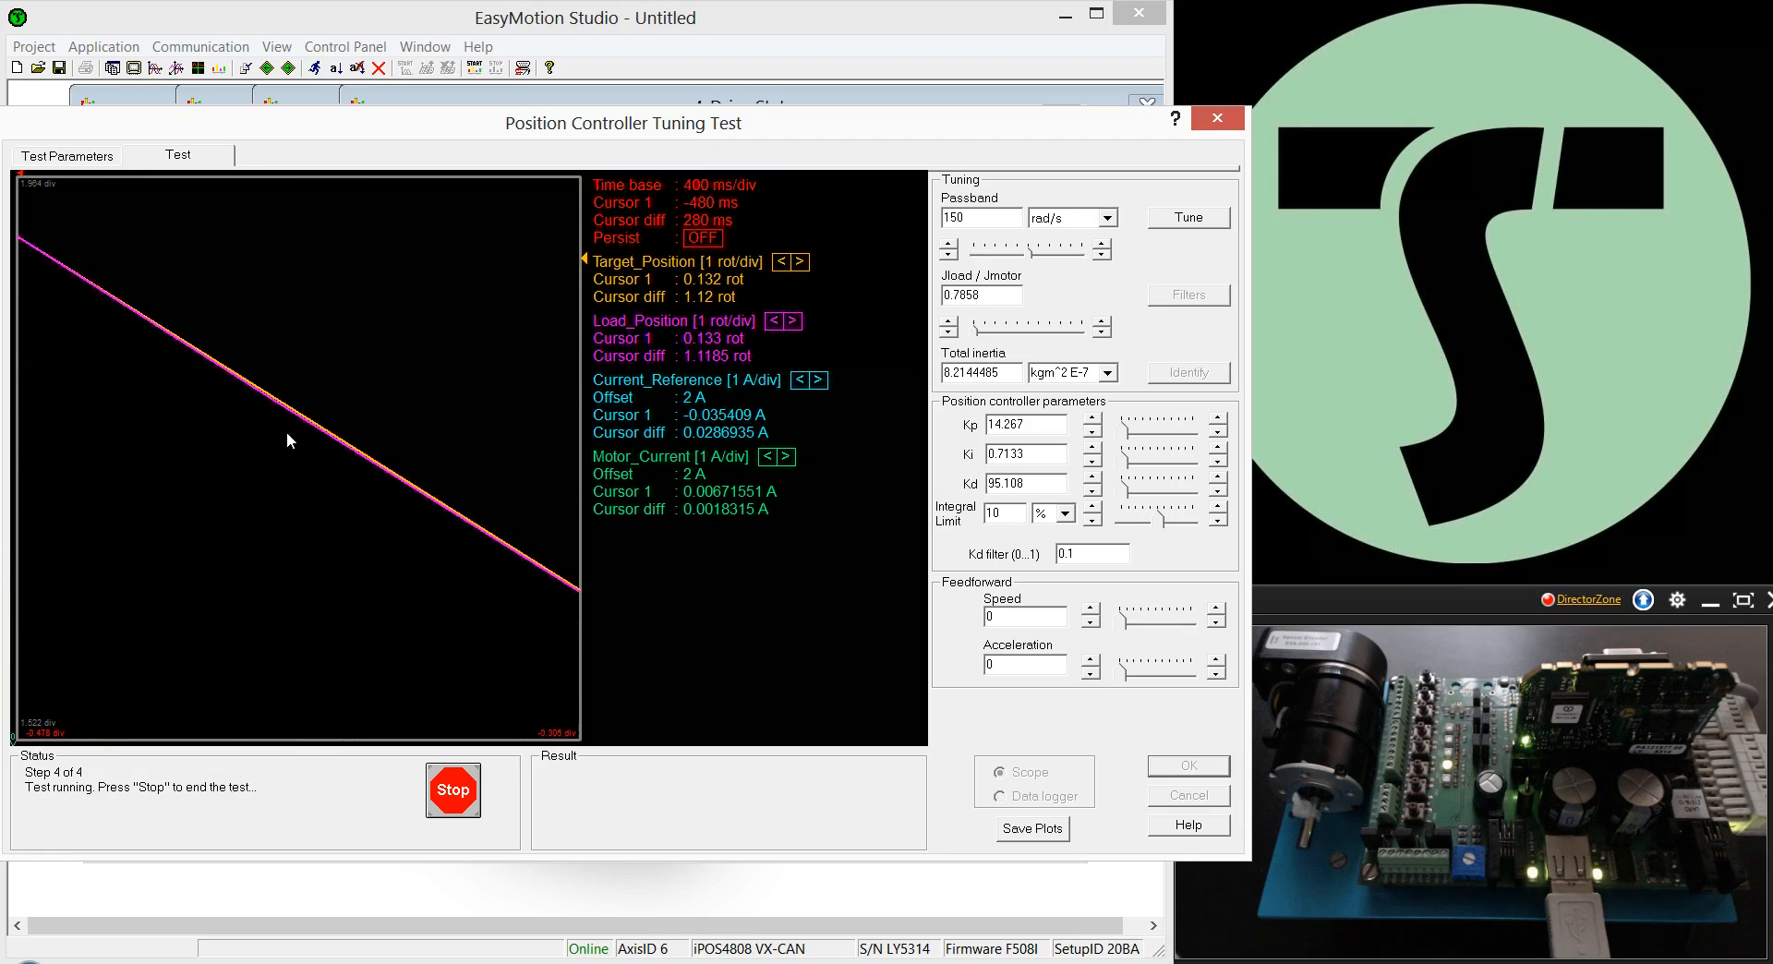
{"action": "left_click_drag", "start_coordinate": [222, 373], "coordinate": [364, 466]}
{"action": "right_click", "coordinate": [306, 422]}
{"action": "right_click", "coordinate": [306, 422]}
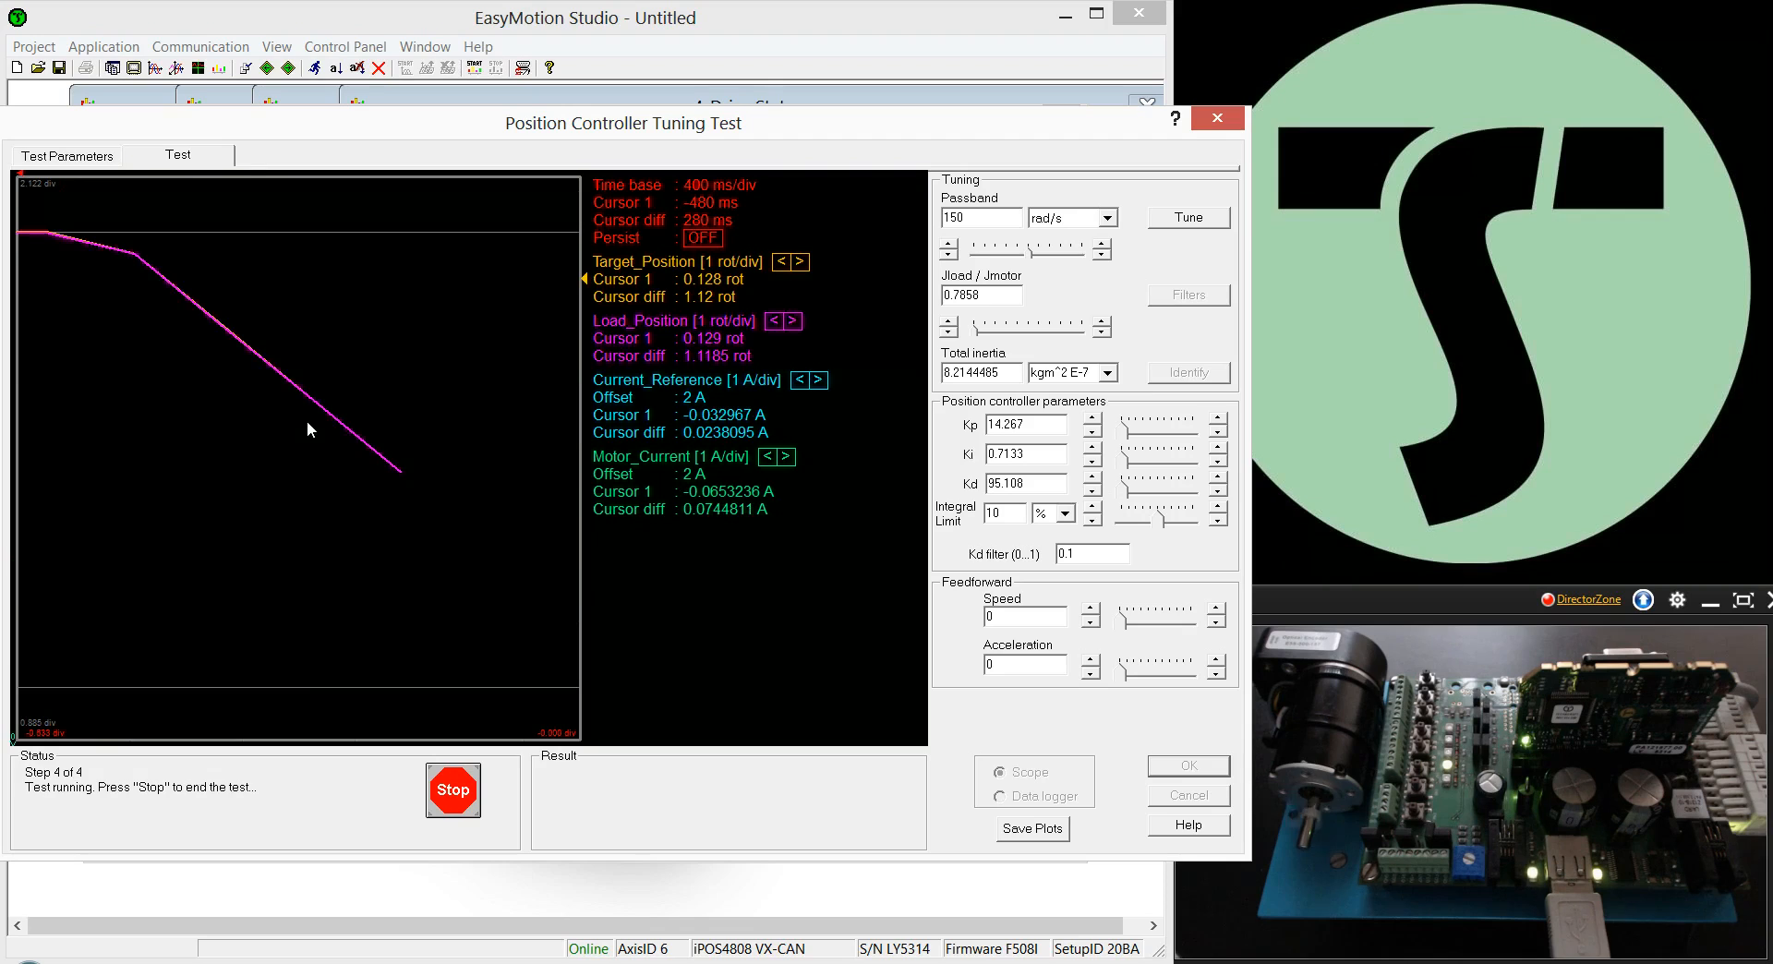
{"action": "right_click", "coordinate": [308, 424]}
{"action": "right_click", "coordinate": [308, 423]}
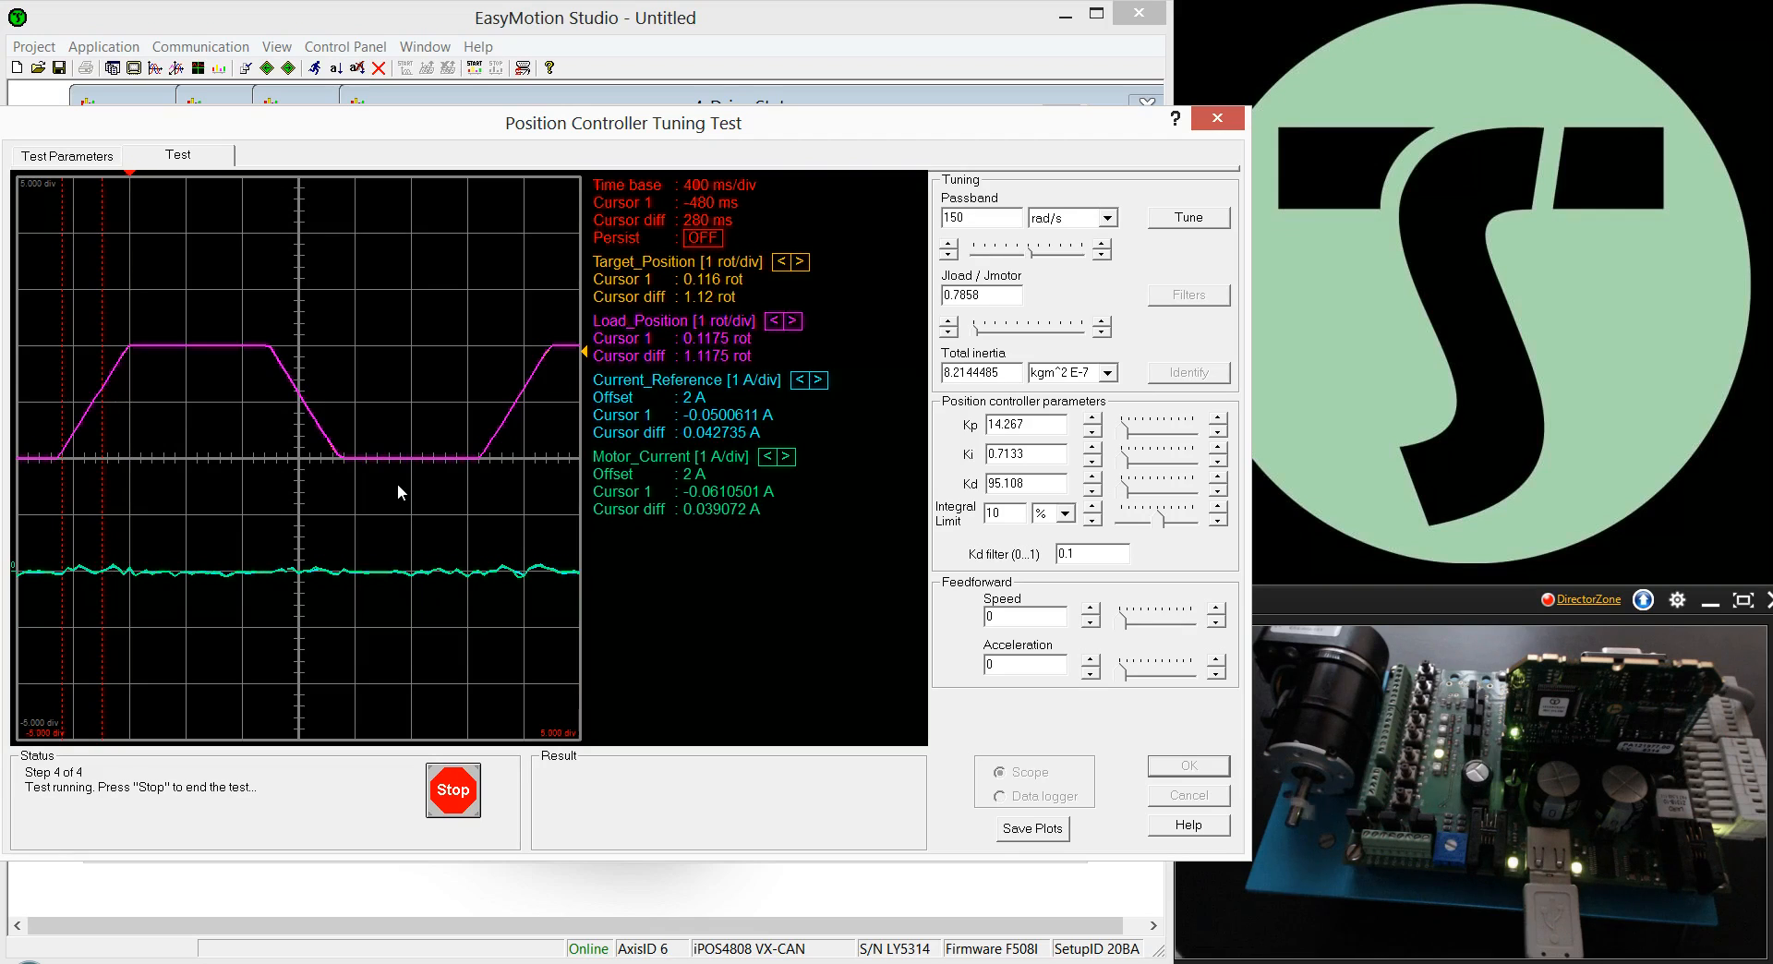
Step: Retune the position controller with a passband of 15 rad/s while the test is running
{"action": "double_click", "coordinate": [964, 216]}
{"action": "type", "text": "15"}
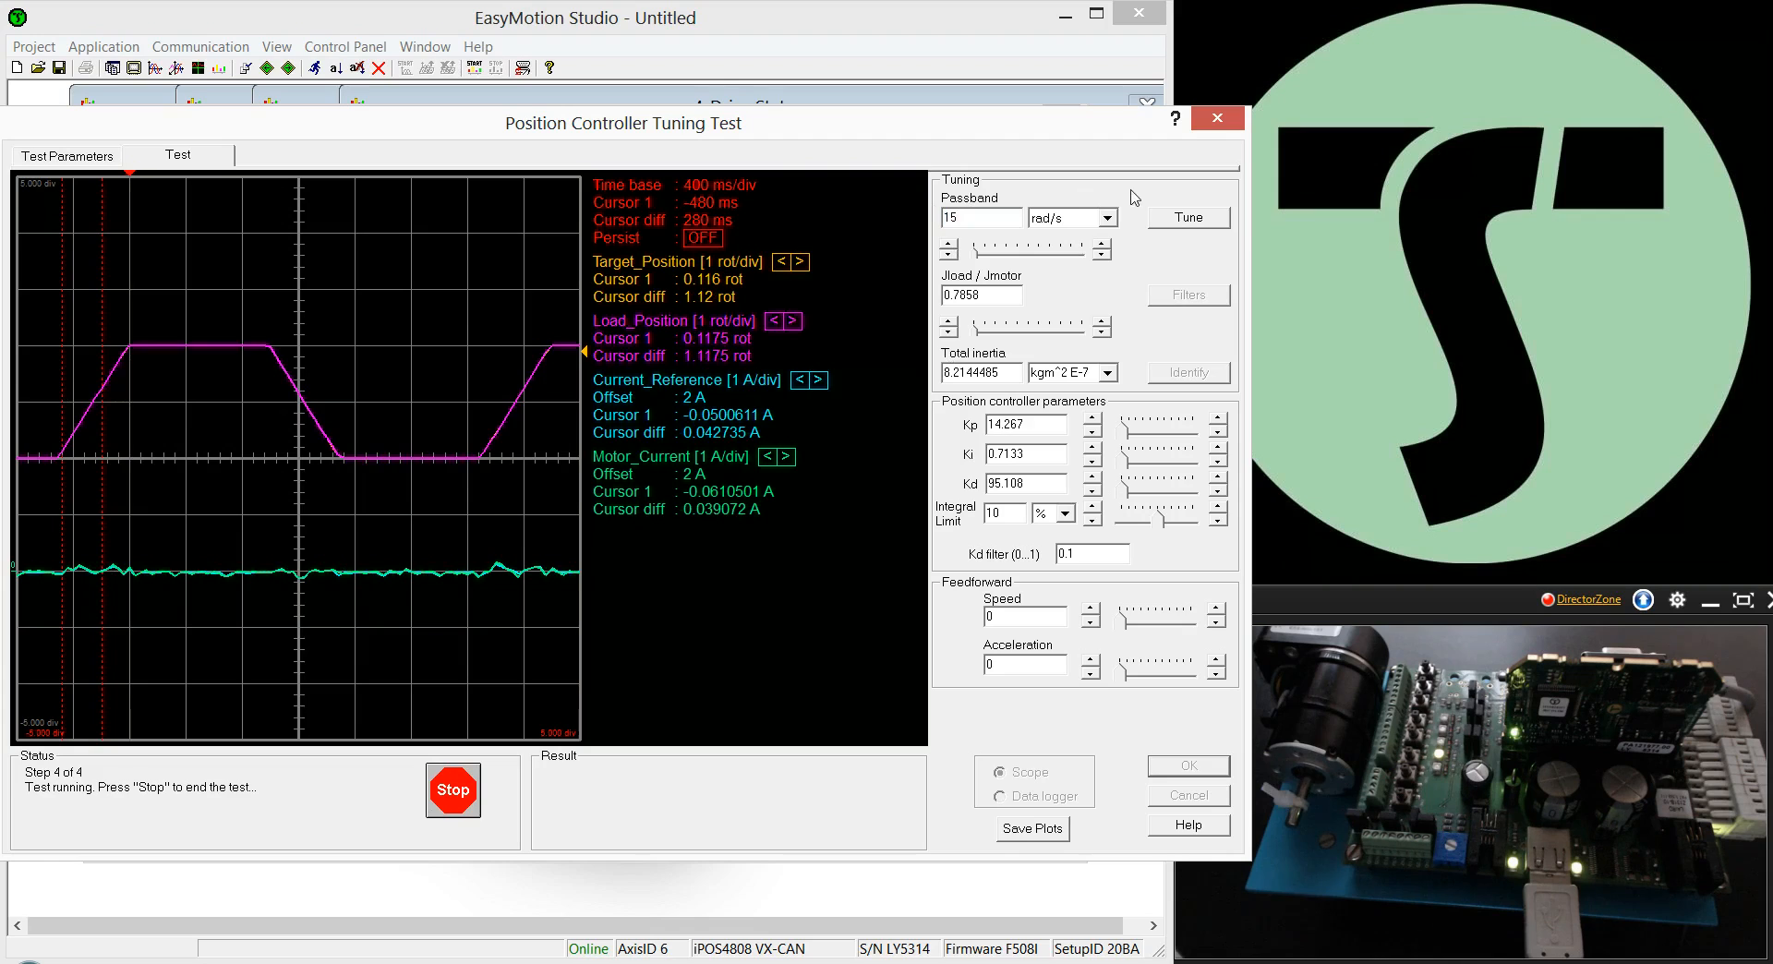
{"action": "left_click", "coordinate": [1179, 218]}
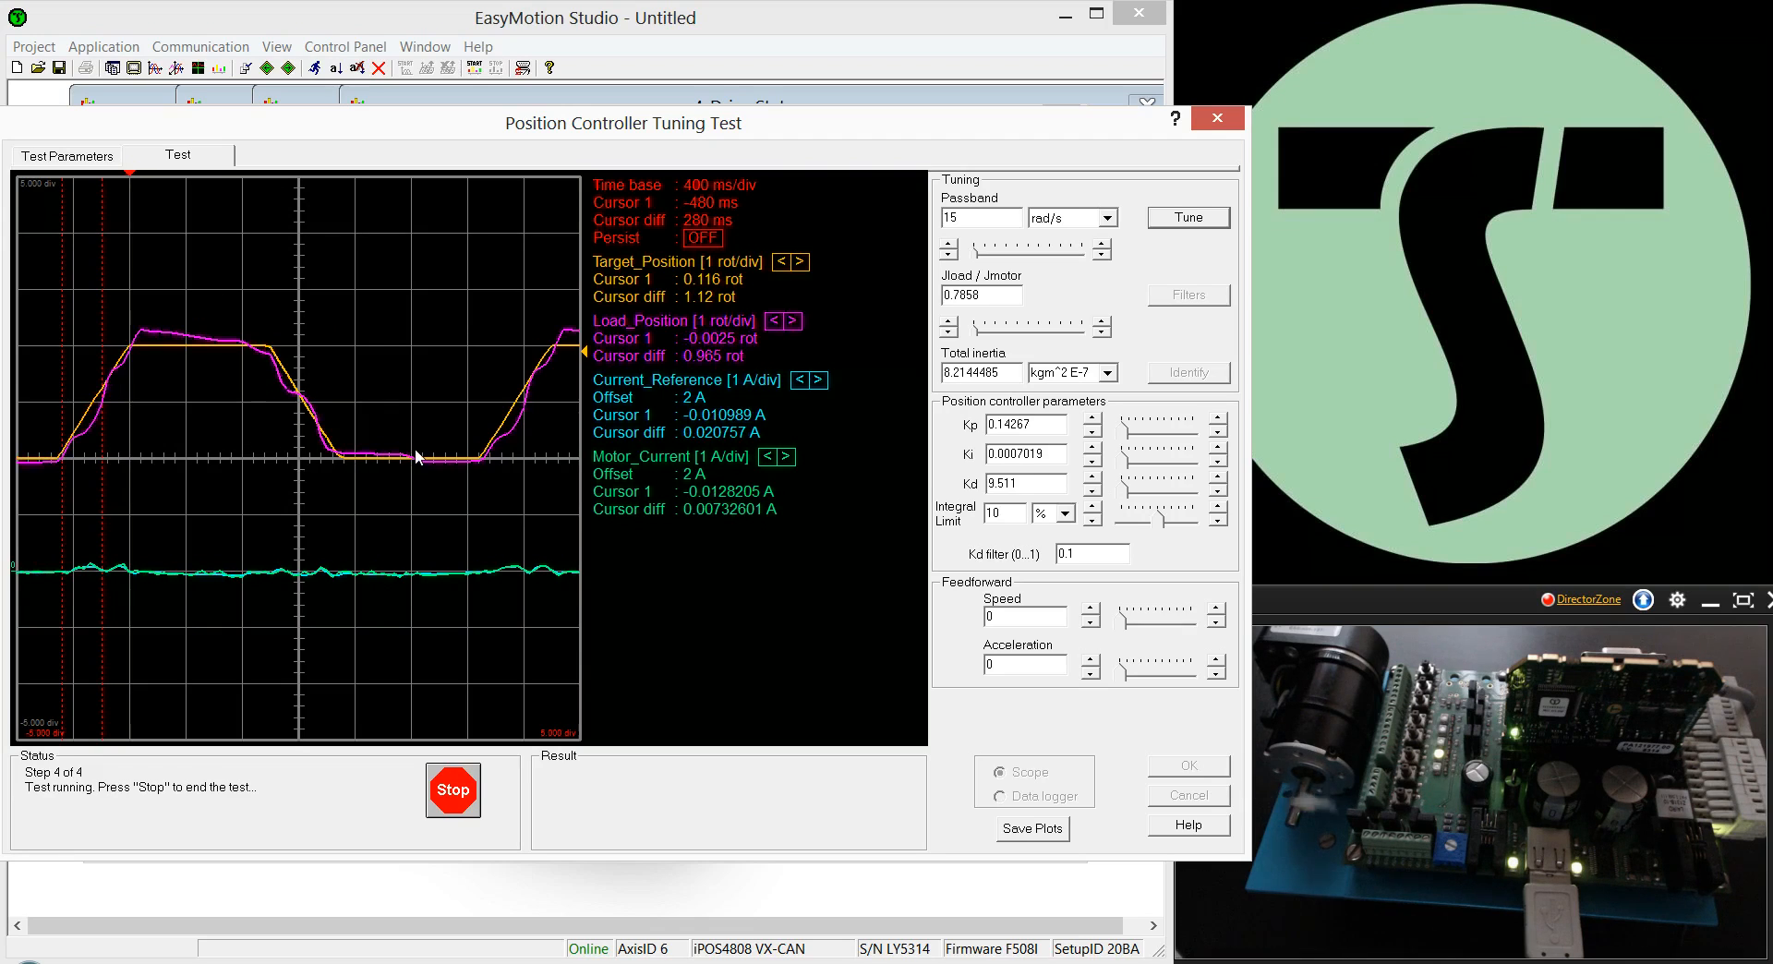
Step: Raise the passband to 375 rad/s and retune the position controller during the running test
{"action": "double_click", "coordinate": [1020, 217]}
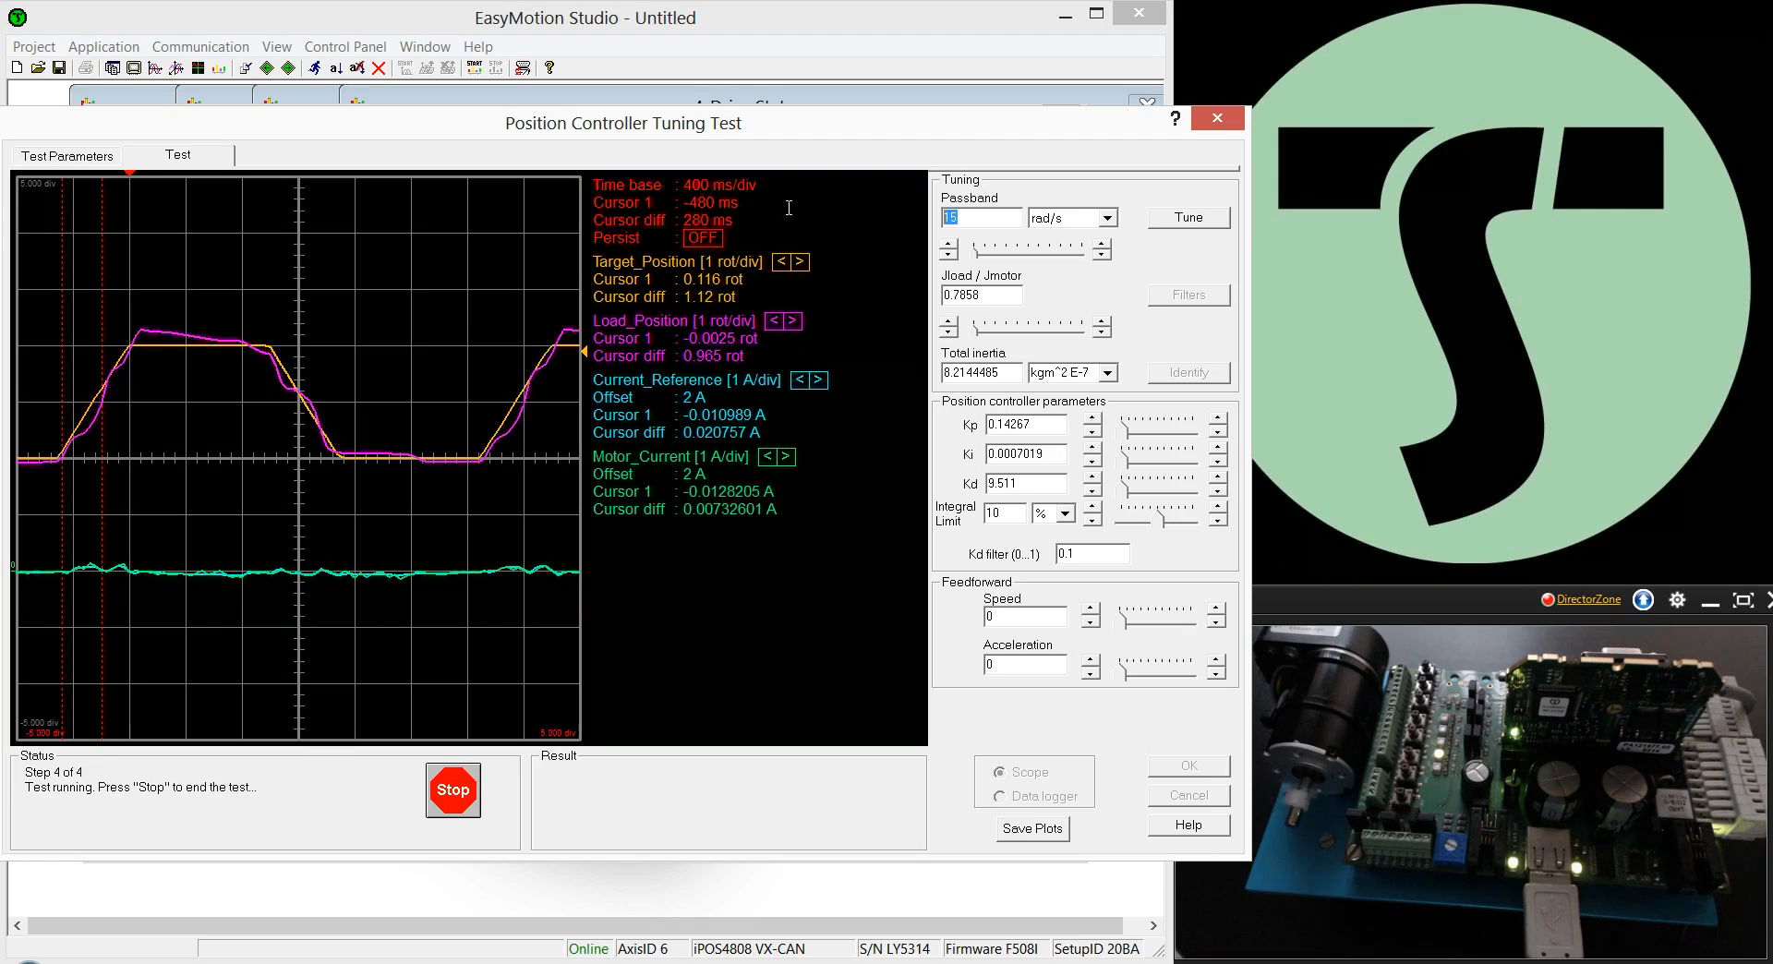
{"action": "type", "text": "375"}
{"action": "key", "text": "Return"}
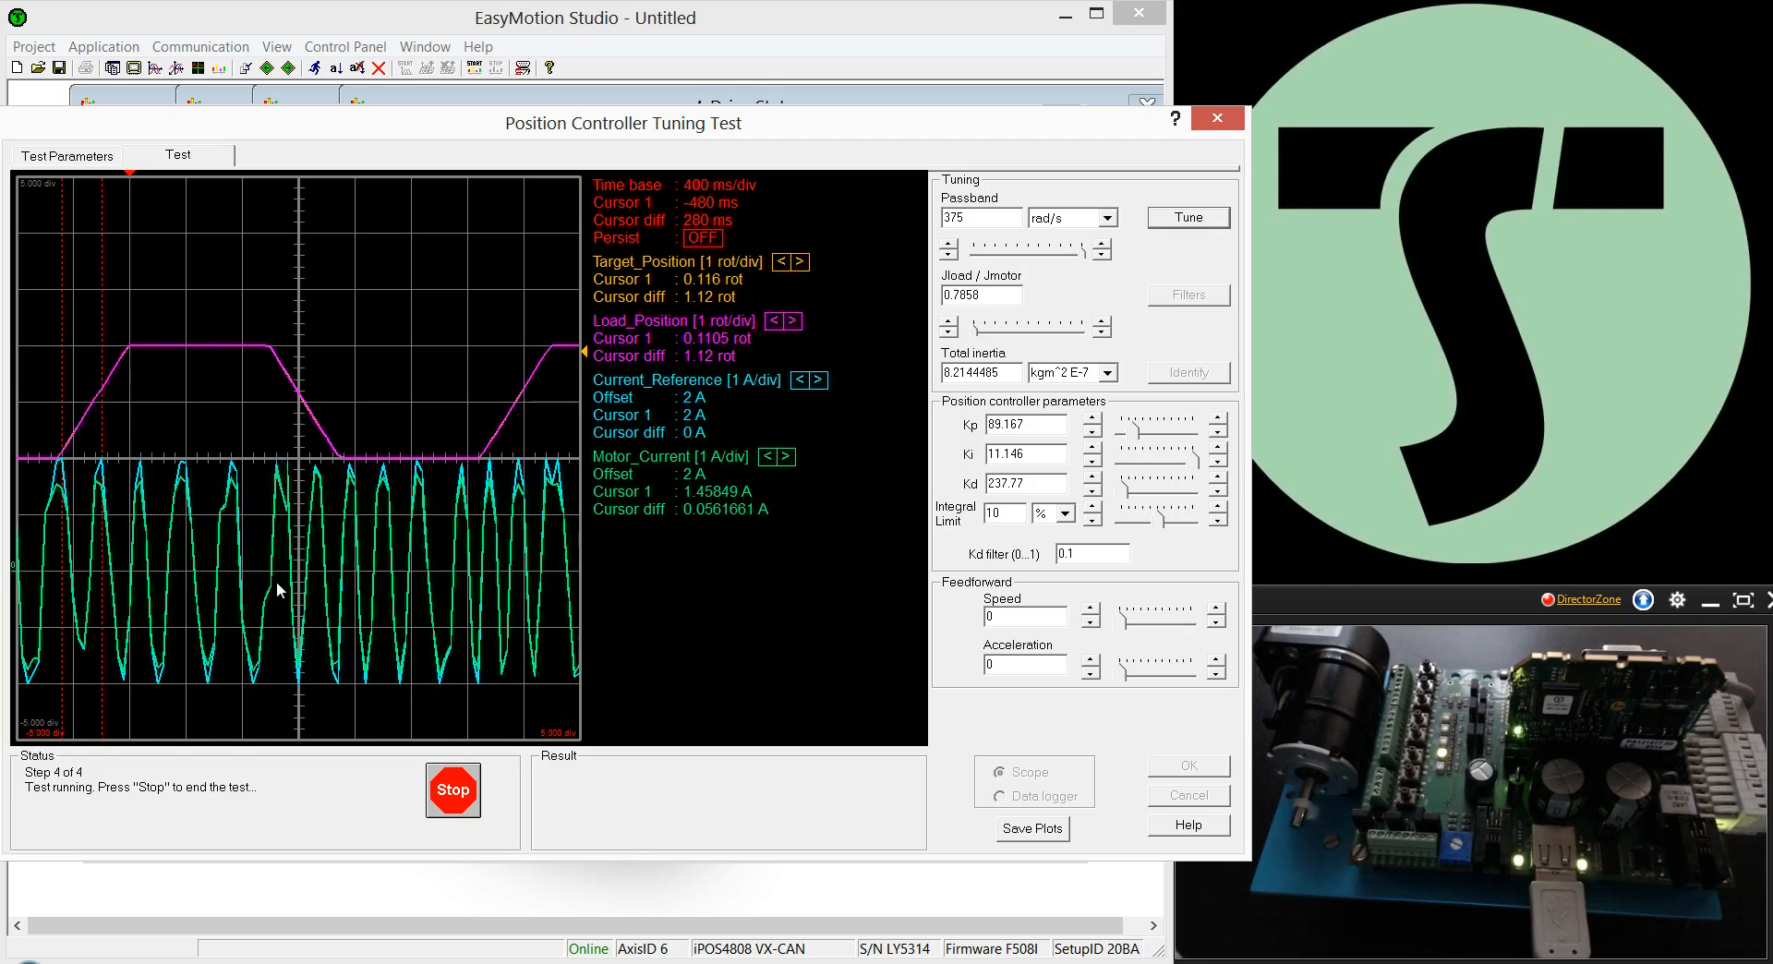
Step: Retune the position controller with a passband of 150 rad/s and apply the gains to the drive setup
{"action": "left_click_drag", "start_coordinate": [981, 219], "coordinate": [733, 208]}
{"action": "type", "text": "1"}
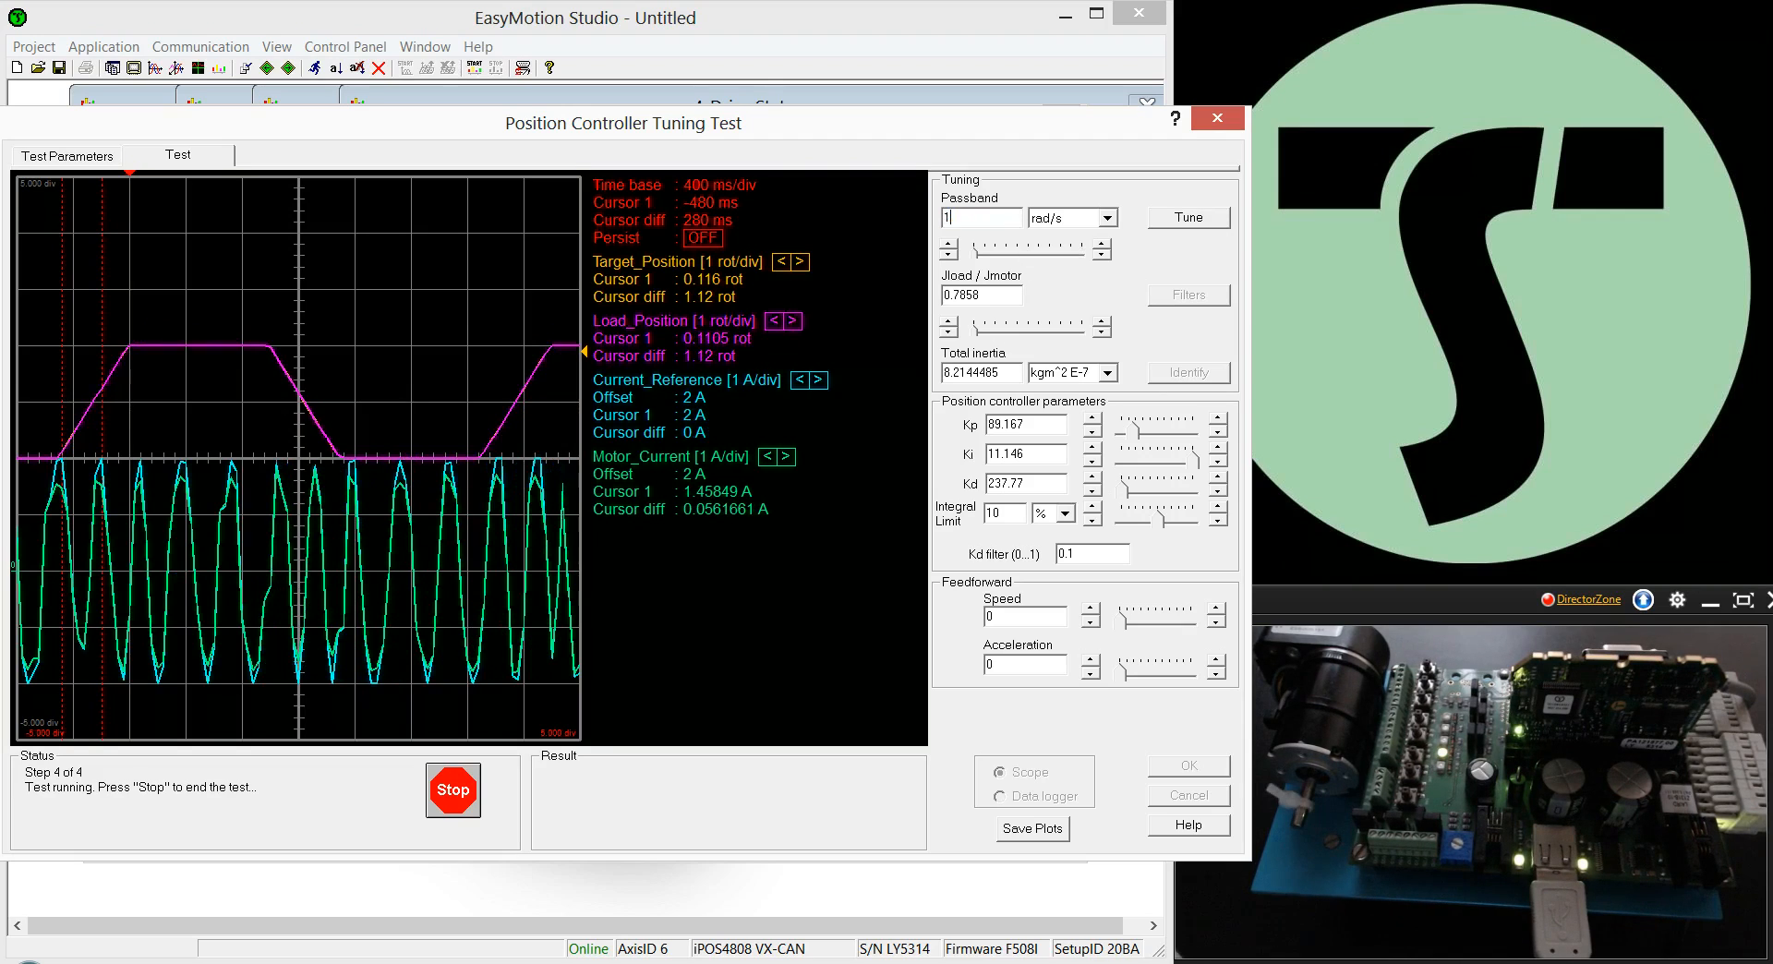
{"action": "type", "text": "50"}
{"action": "left_click", "coordinate": [1182, 222]}
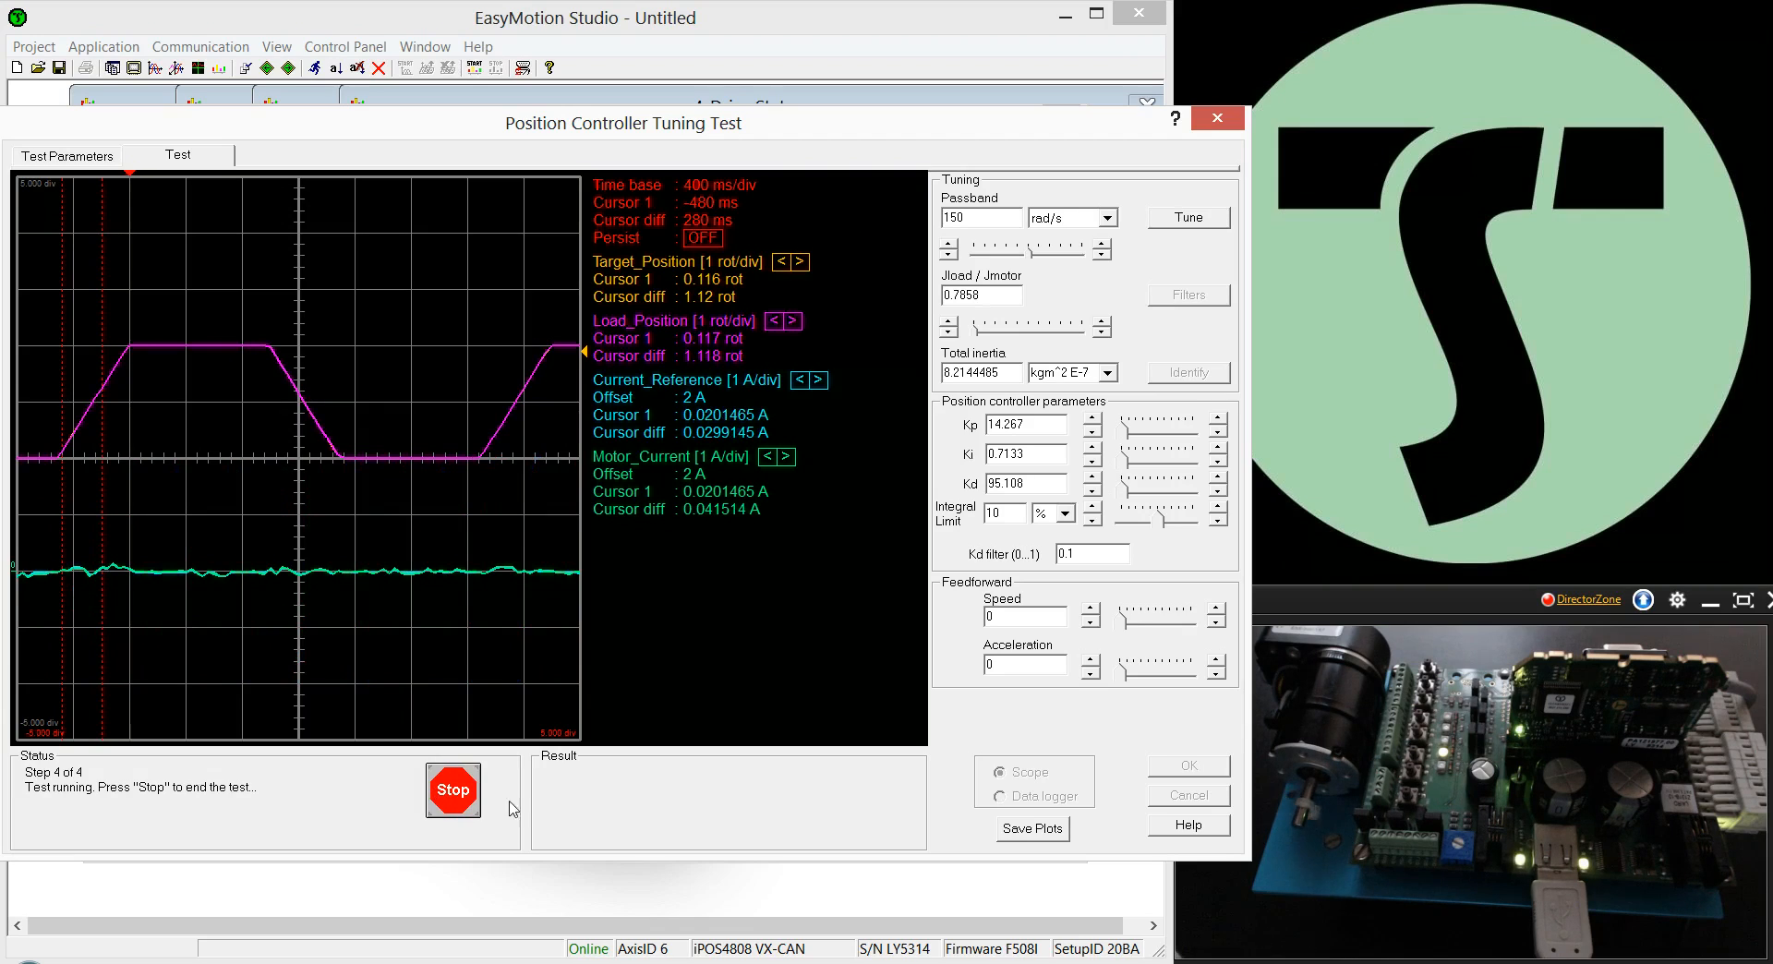
{"action": "left_click", "coordinate": [1187, 769]}
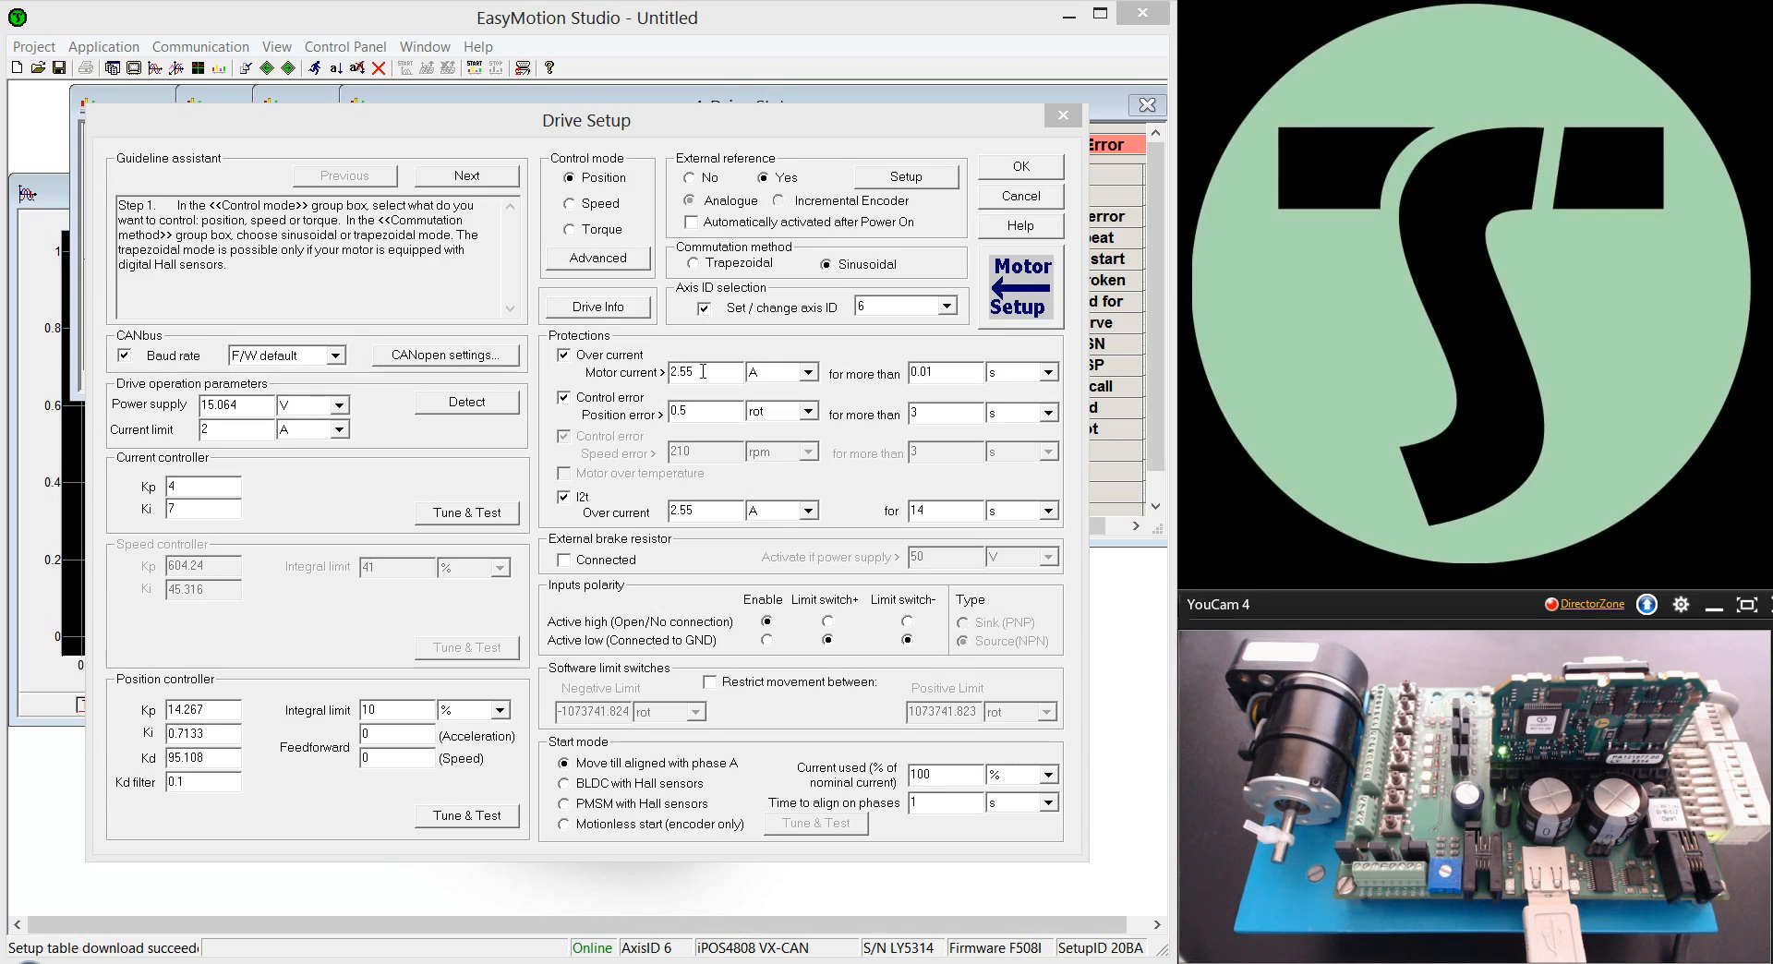
Step: Review the over current protection against the drive's current limit and switch its time unit to ms
{"action": "left_click", "coordinate": [704, 371]}
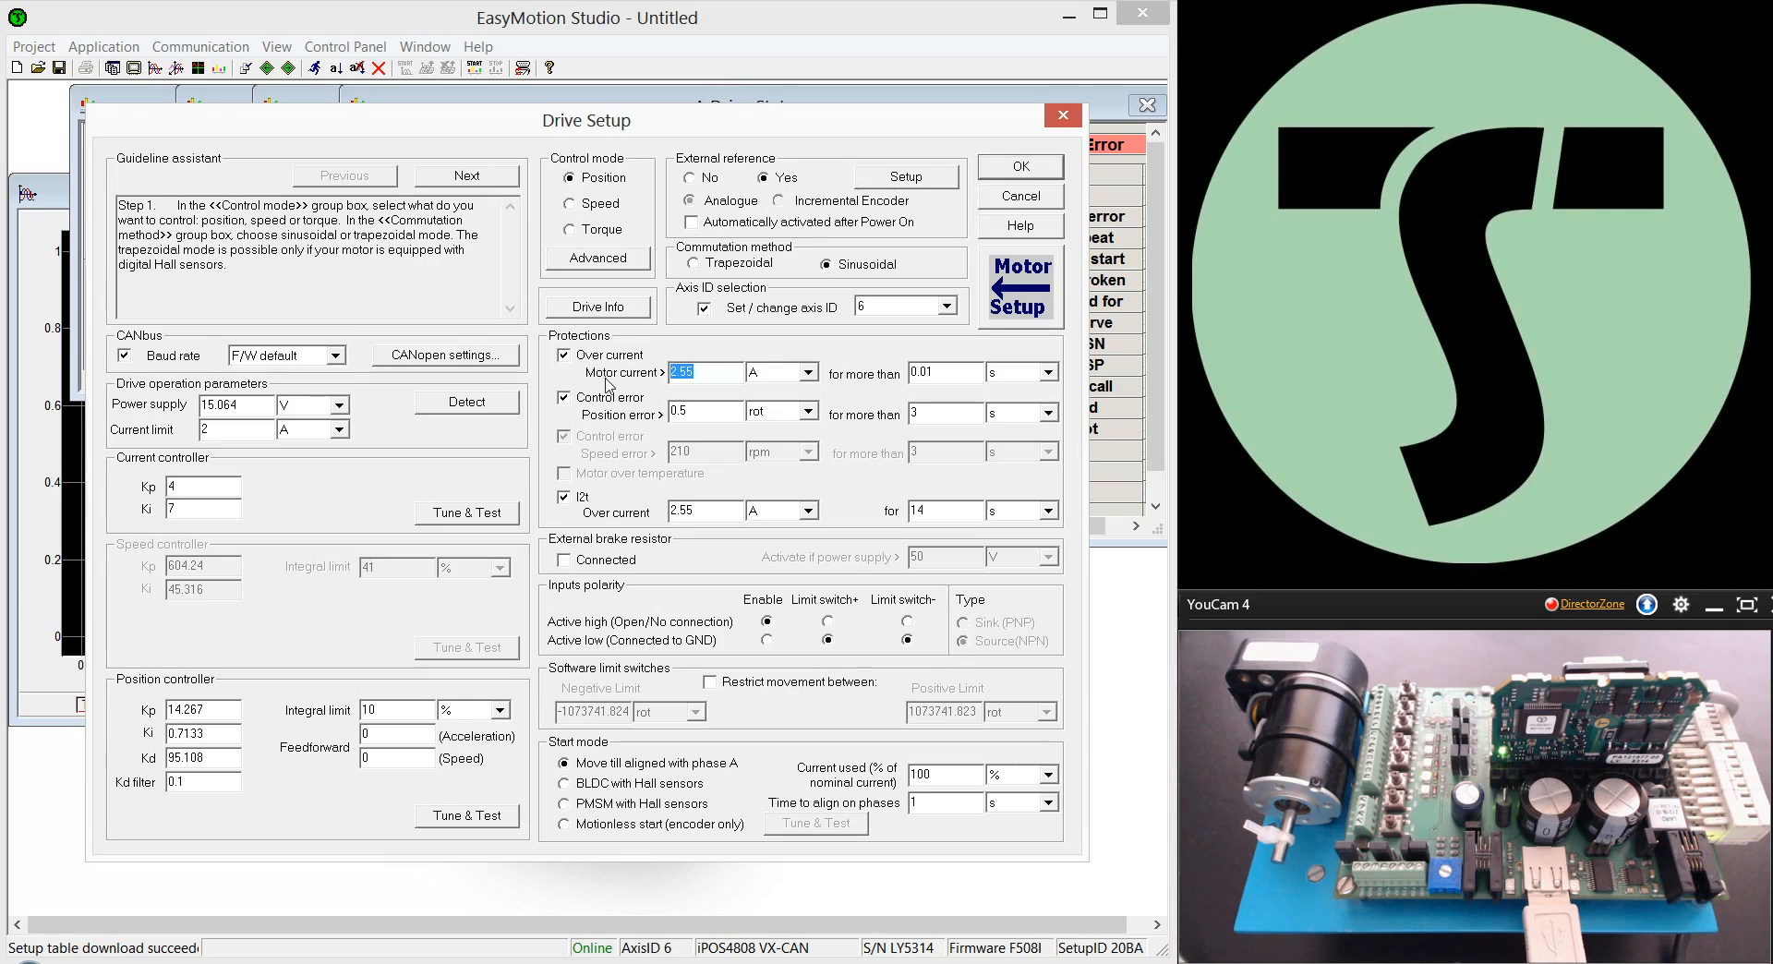
{"action": "left_click", "coordinate": [941, 369]}
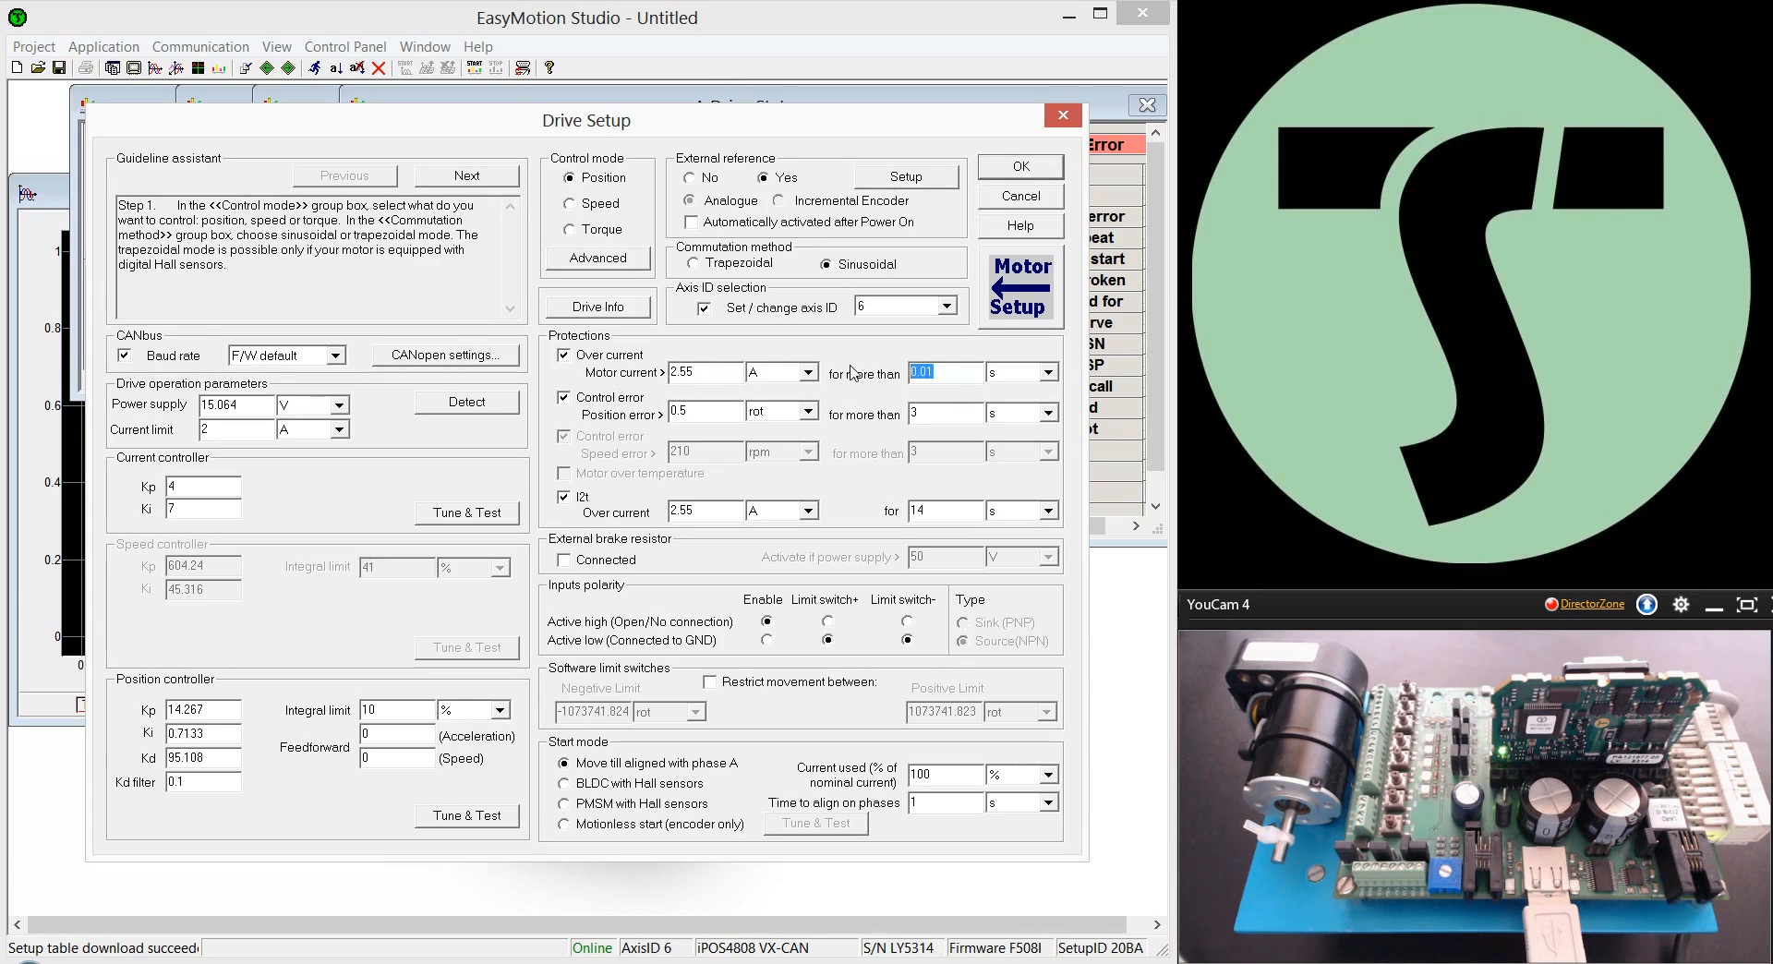
{"action": "left_click", "coordinate": [207, 429]}
{"action": "left_click", "coordinate": [707, 375]}
{"action": "left_click", "coordinate": [1048, 372]}
{"action": "left_click", "coordinate": [1006, 397]}
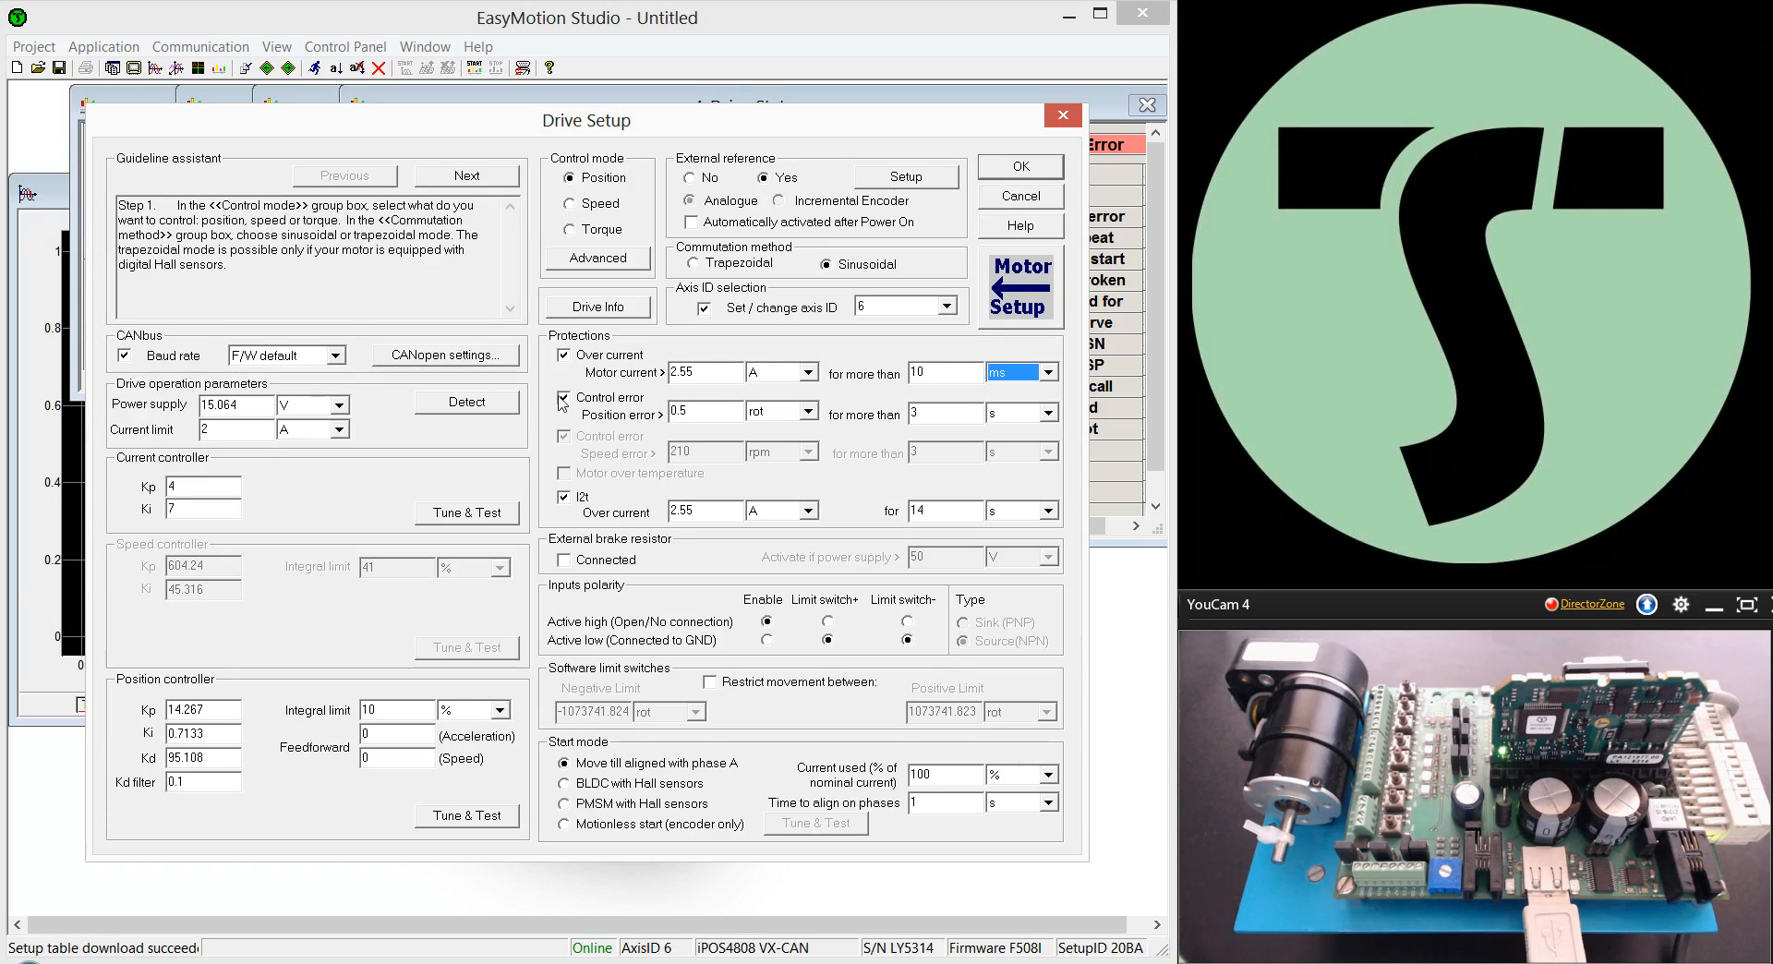
Step: Review the position error limit and its time in the control error protection
{"action": "left_click", "coordinate": [703, 416]}
{"action": "double_click", "coordinate": [706, 415]}
{"action": "double_click", "coordinate": [929, 414]}
Step: Set the I2t protection to an over current of 2 A for 10 s
{"action": "left_click", "coordinate": [717, 509]}
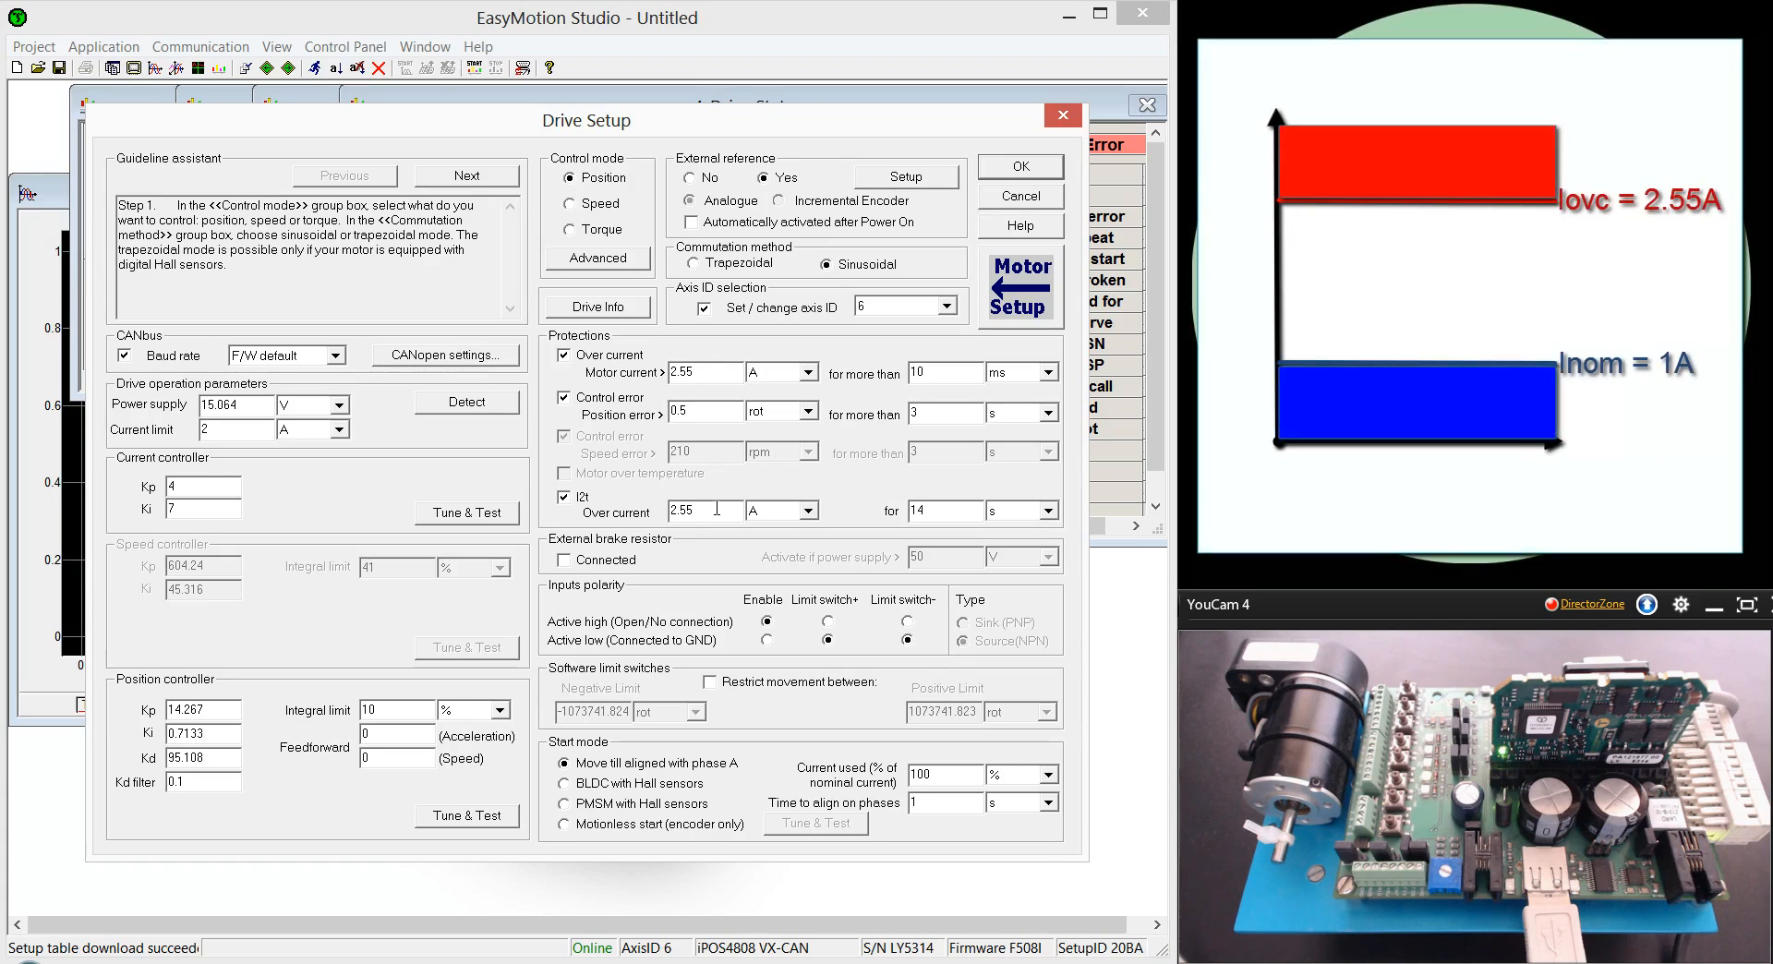
{"action": "left_click", "coordinate": [717, 509]}
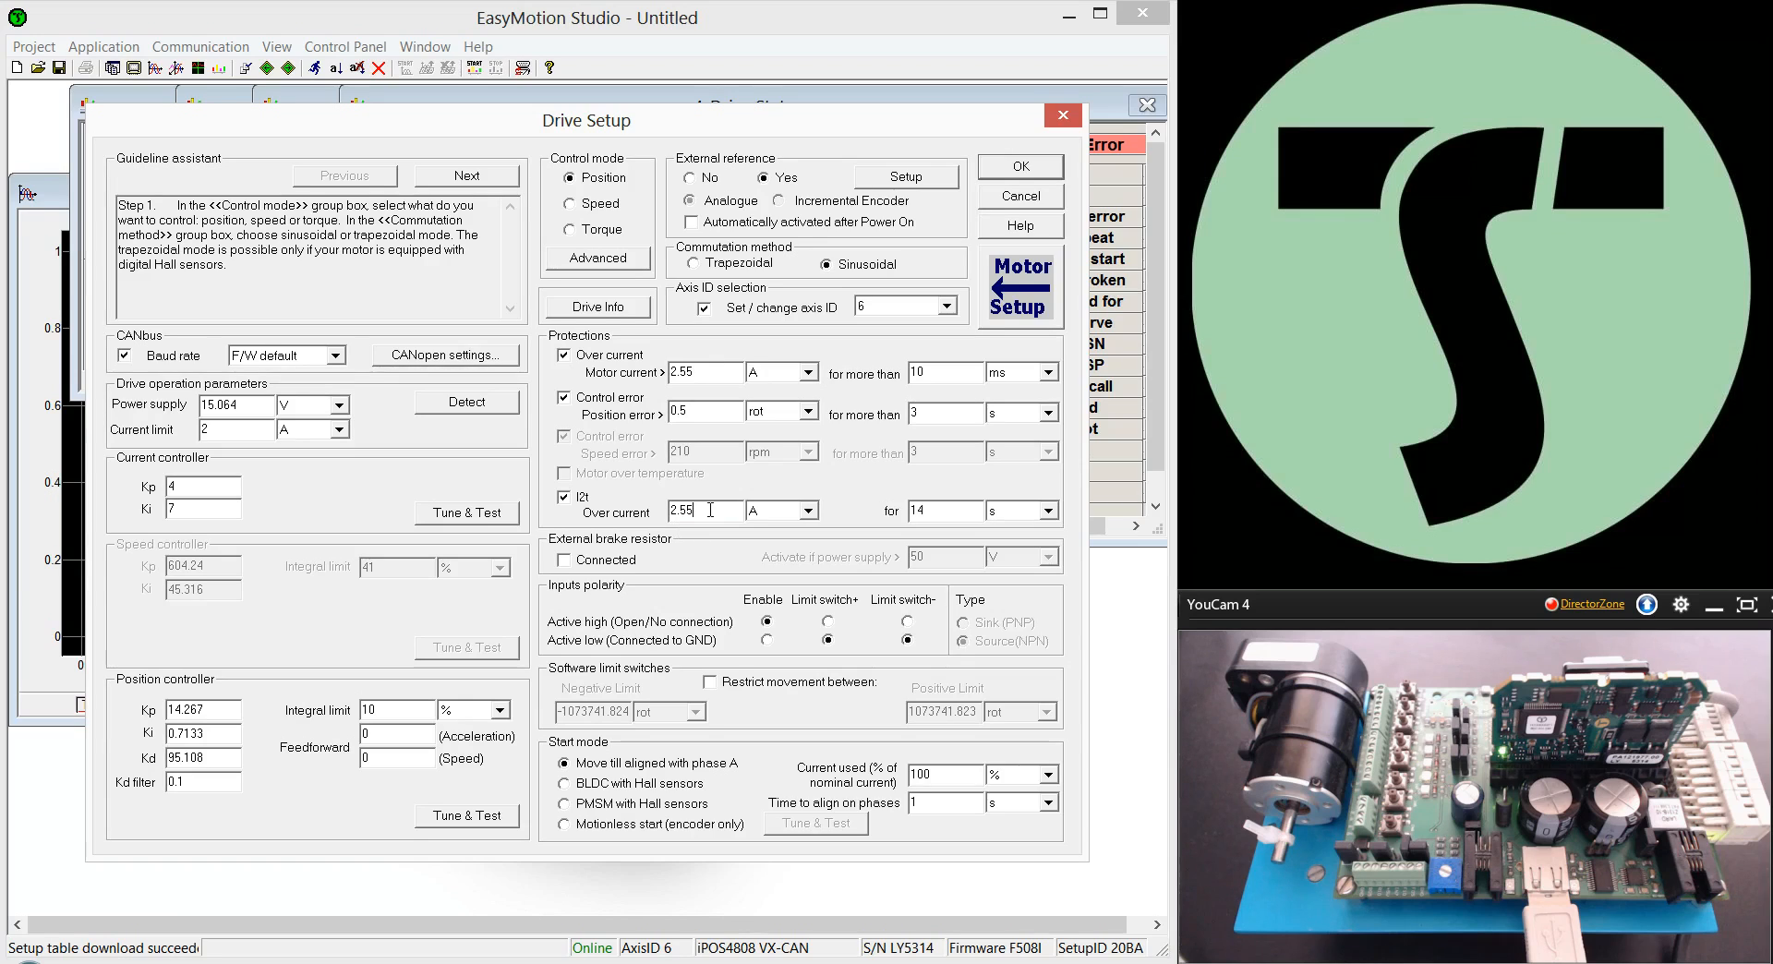
{"action": "left_click_drag", "start_coordinate": [691, 509], "coordinate": [547, 507]}
{"action": "type", "text": "2"}
{"action": "left_click_drag", "start_coordinate": [946, 516], "coordinate": [807, 496]}
{"action": "type", "text": "10"}
Step: Read the explanation of the I2t protection in the drive setup help, and close the help
{"action": "left_click", "coordinate": [1039, 225]}
{"action": "left_click_drag", "start_coordinate": [1392, 170], "coordinate": [1347, 501]}
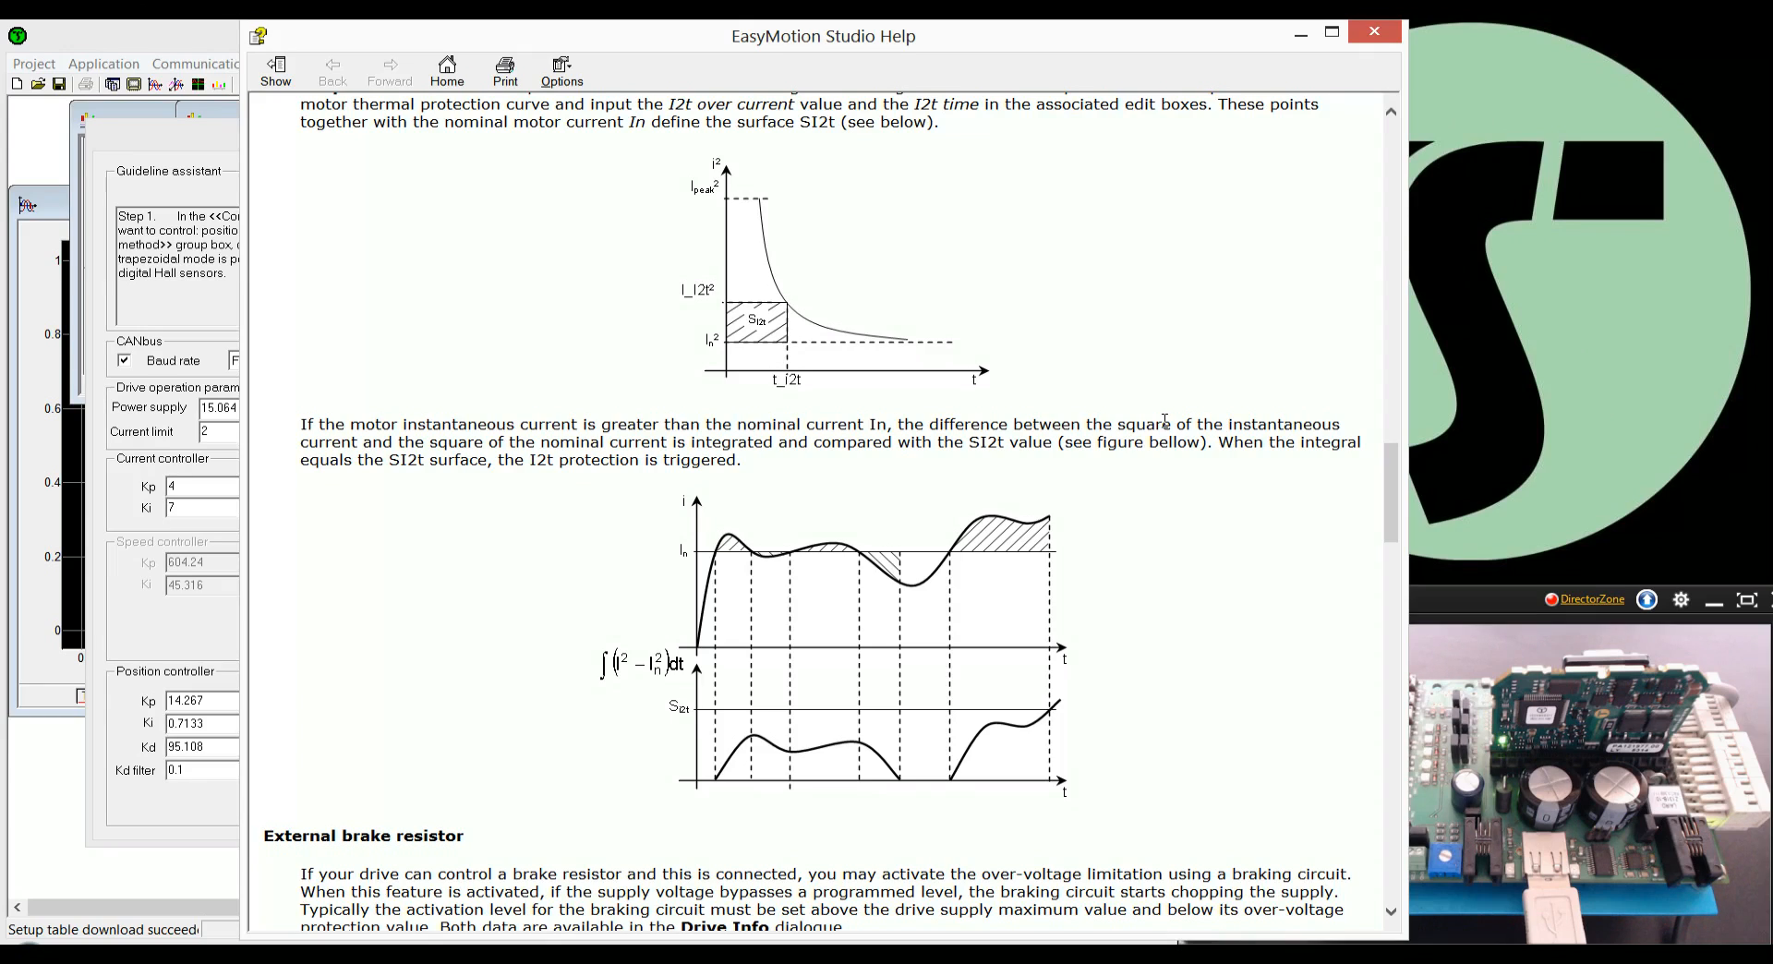
{"action": "left_click", "coordinate": [1375, 33]}
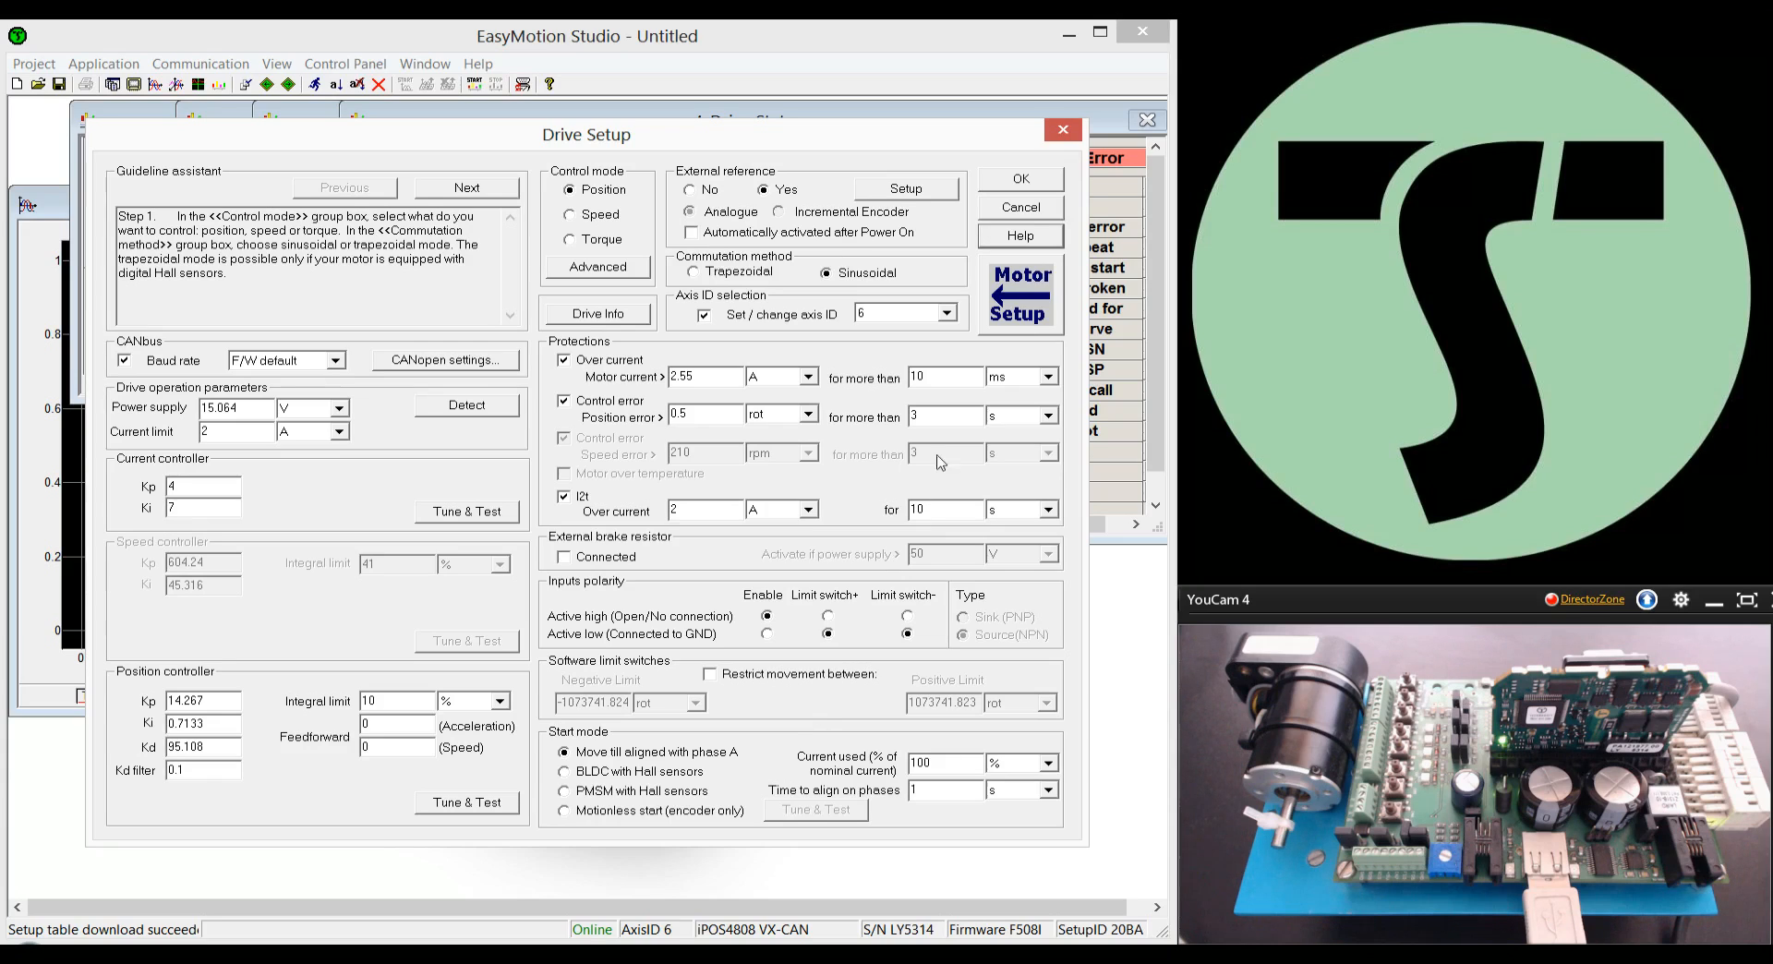
Step: Accept the drive setup and download the setup to the drive/motor
{"action": "left_click", "coordinate": [1023, 183]}
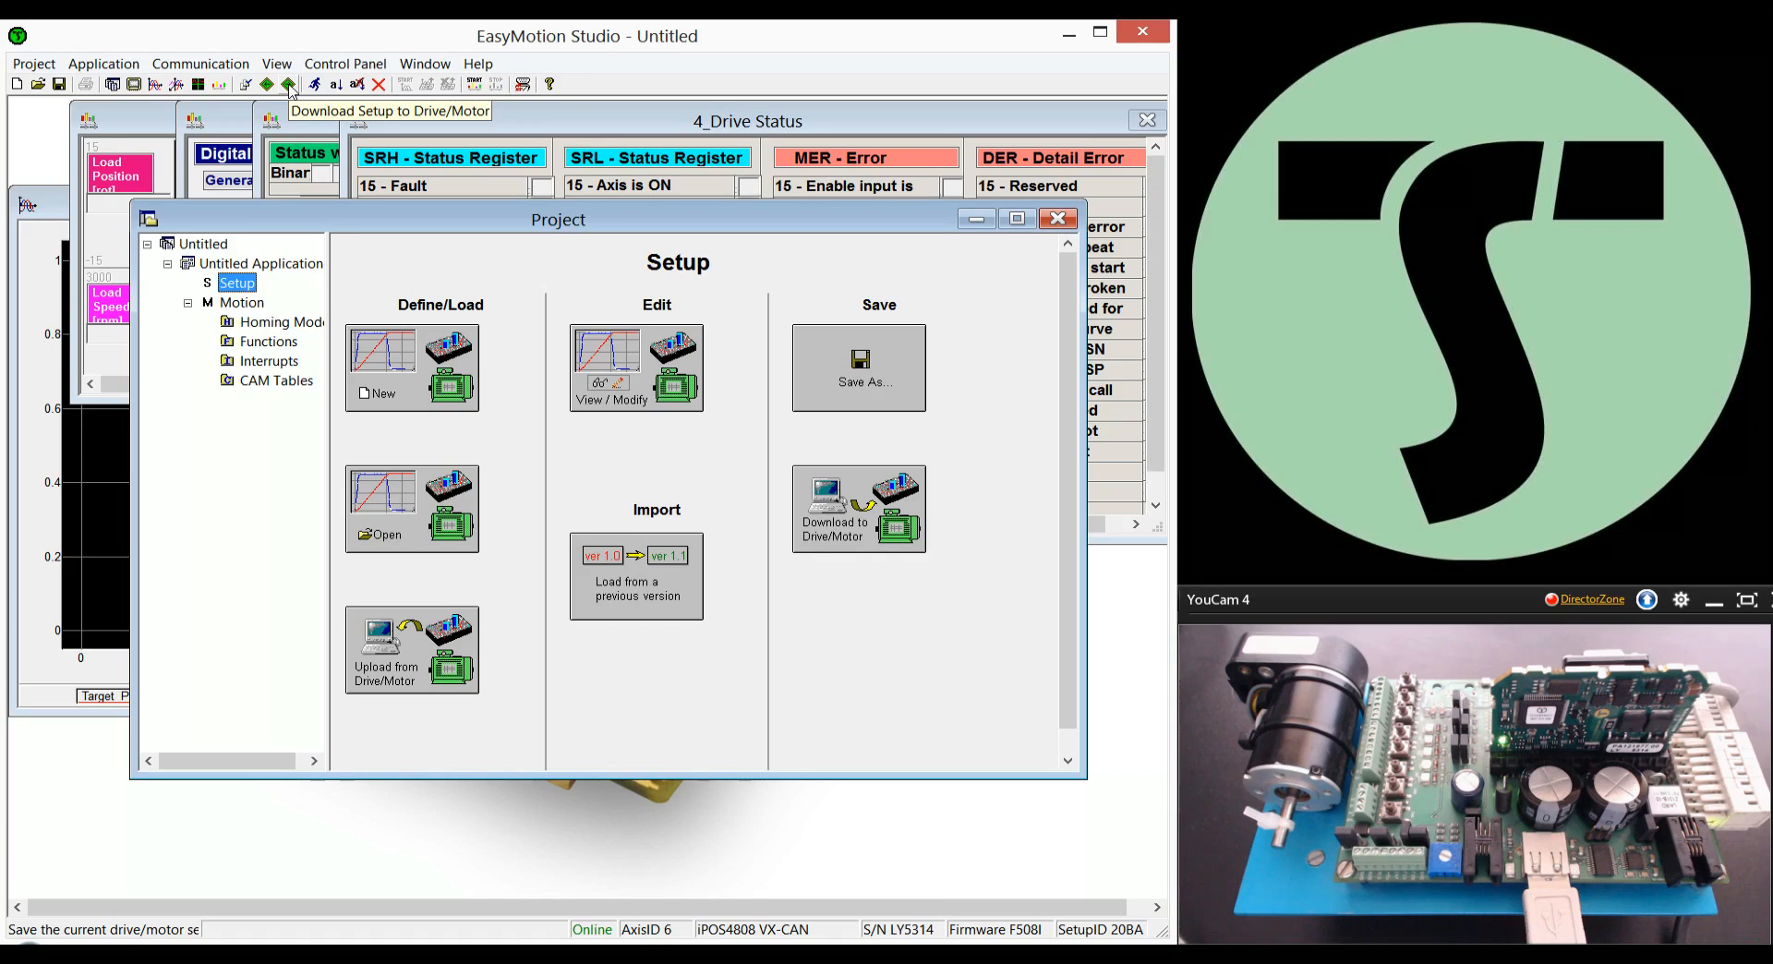
{"action": "left_click", "coordinate": [892, 504]}
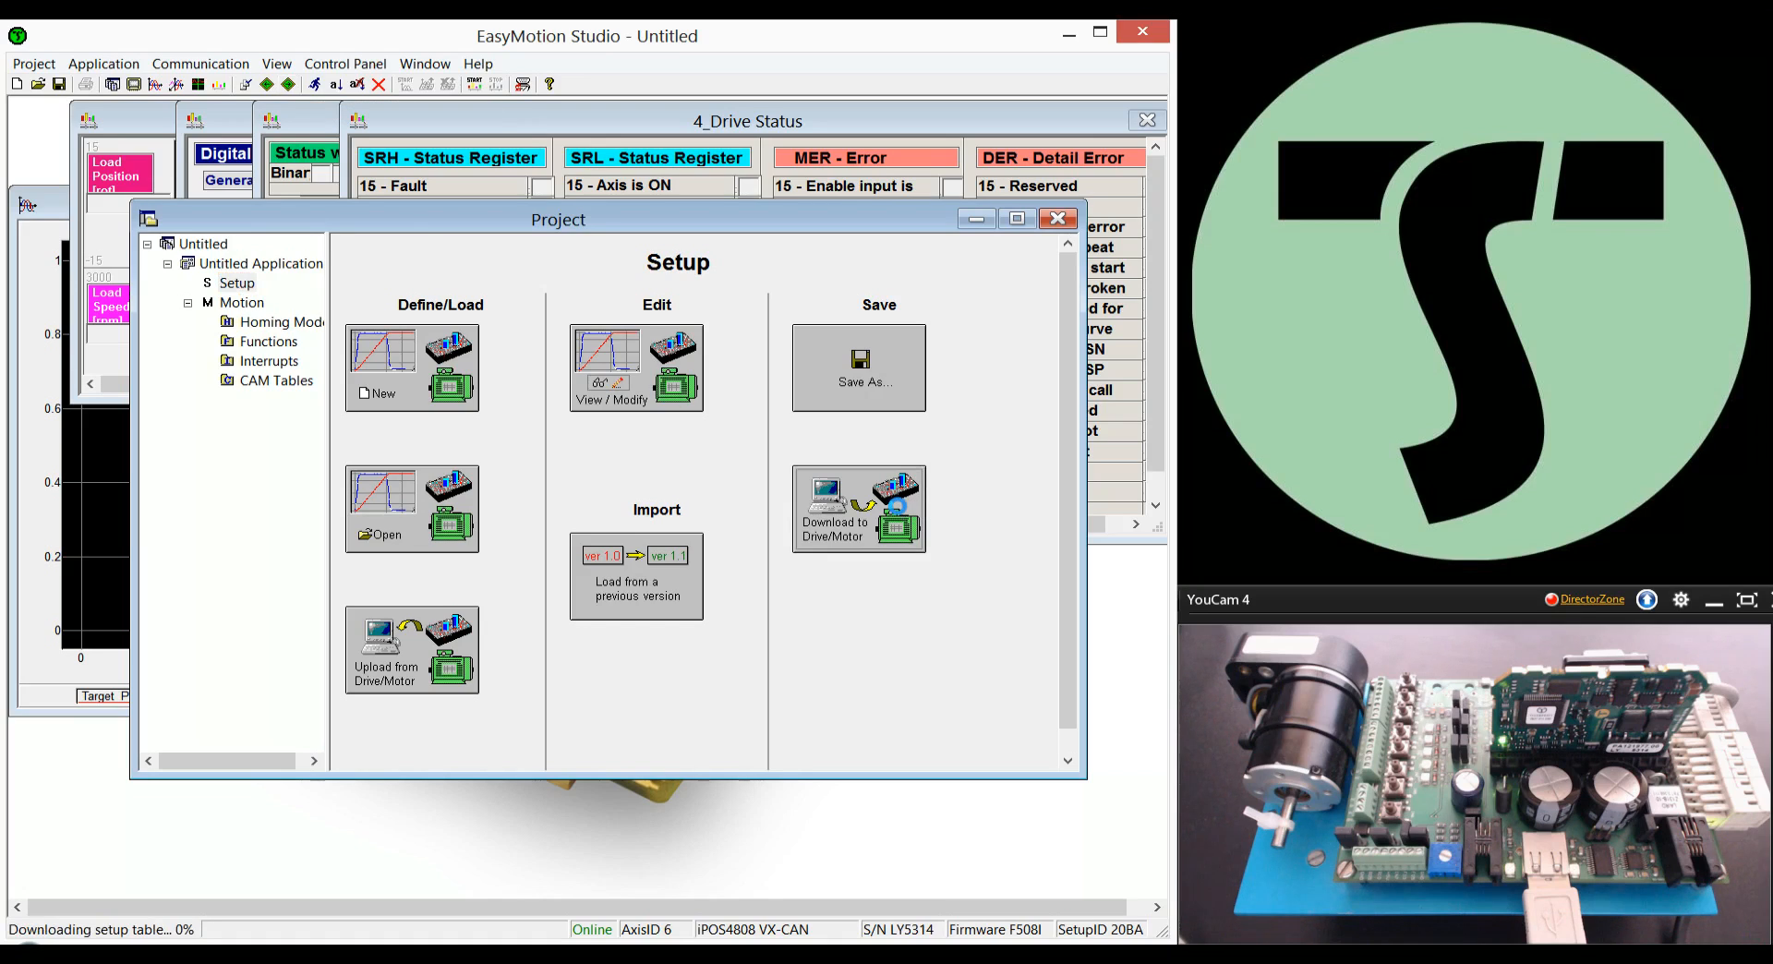